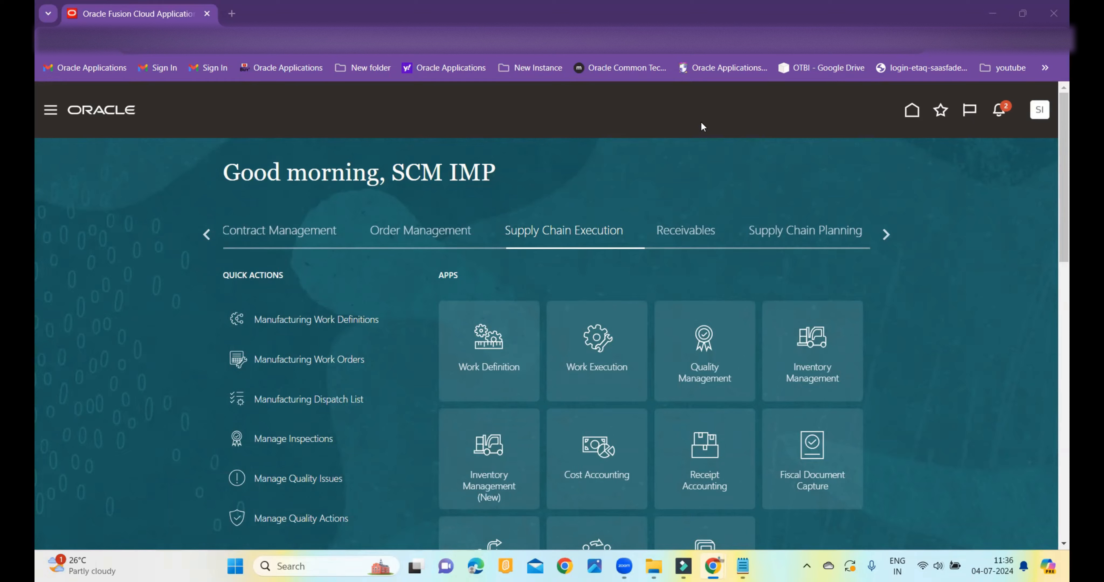
- Go to Setup and Maintenance and open its task search page
click(1041, 112)
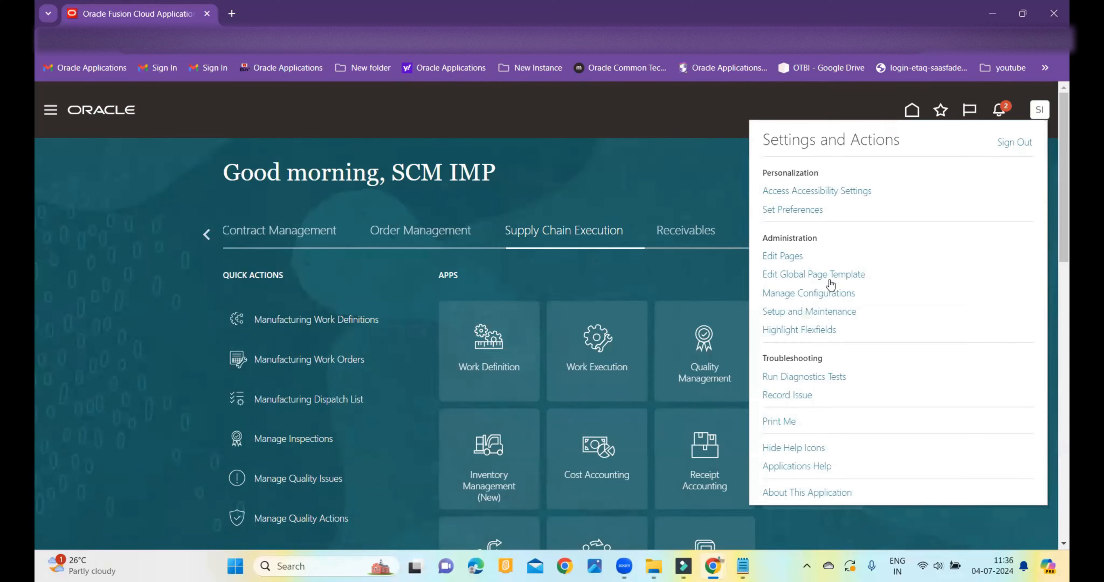
click(840, 312)
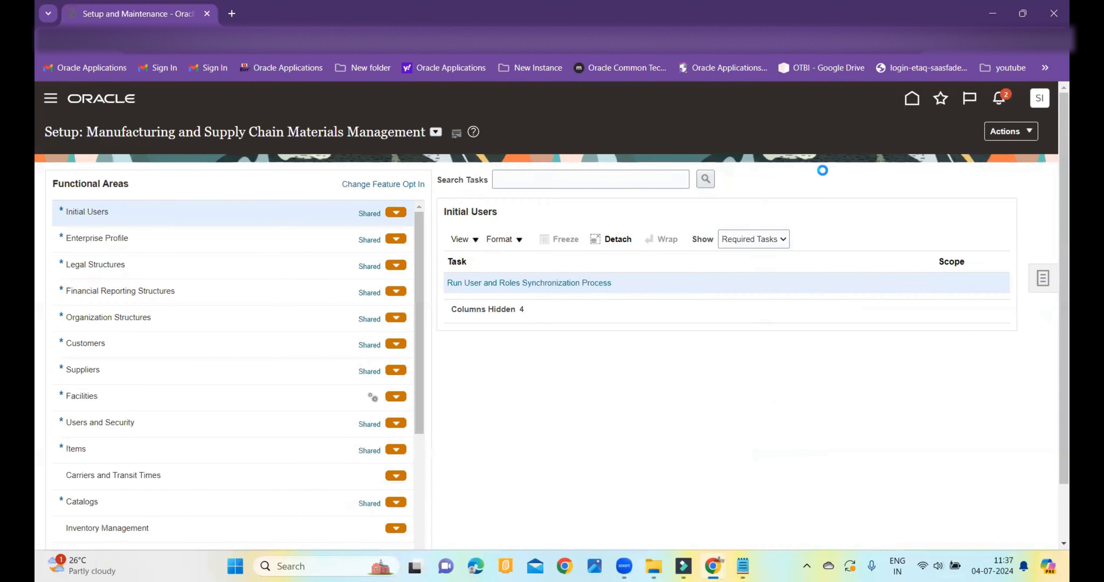
click(1045, 274)
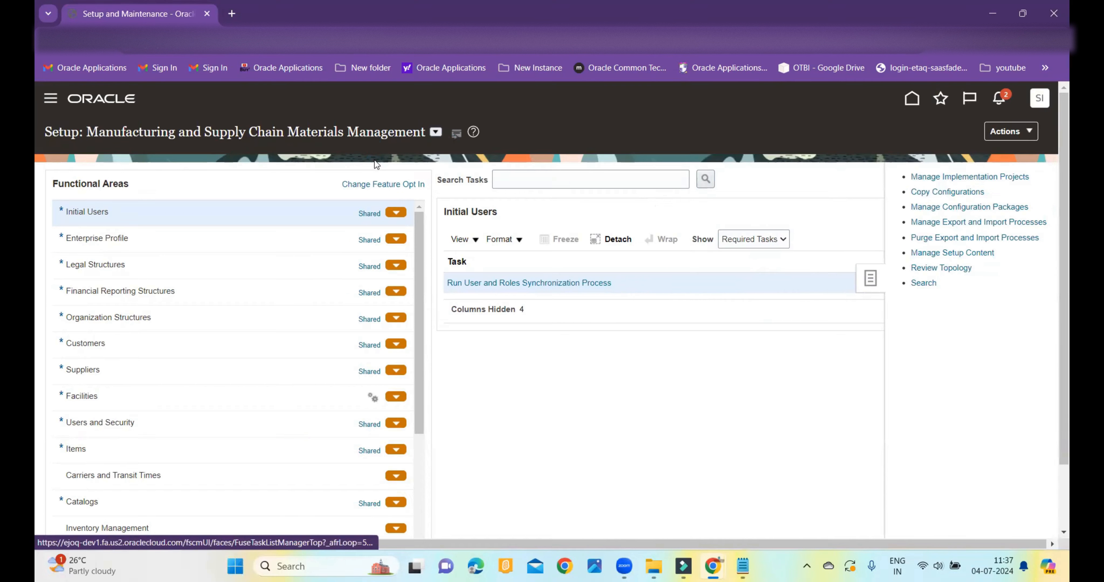
- Search the setup tasks for "Manage%Item%Transact%" and open the Manage Item Transaction Defaults task
click(382, 176)
text(Man)
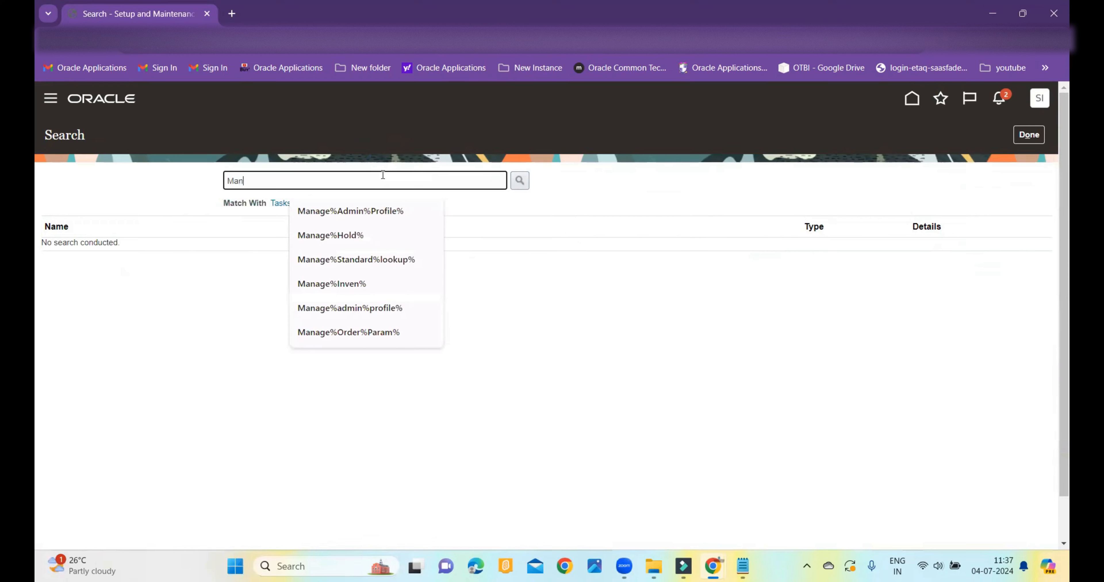
text(age%Item%trasn)
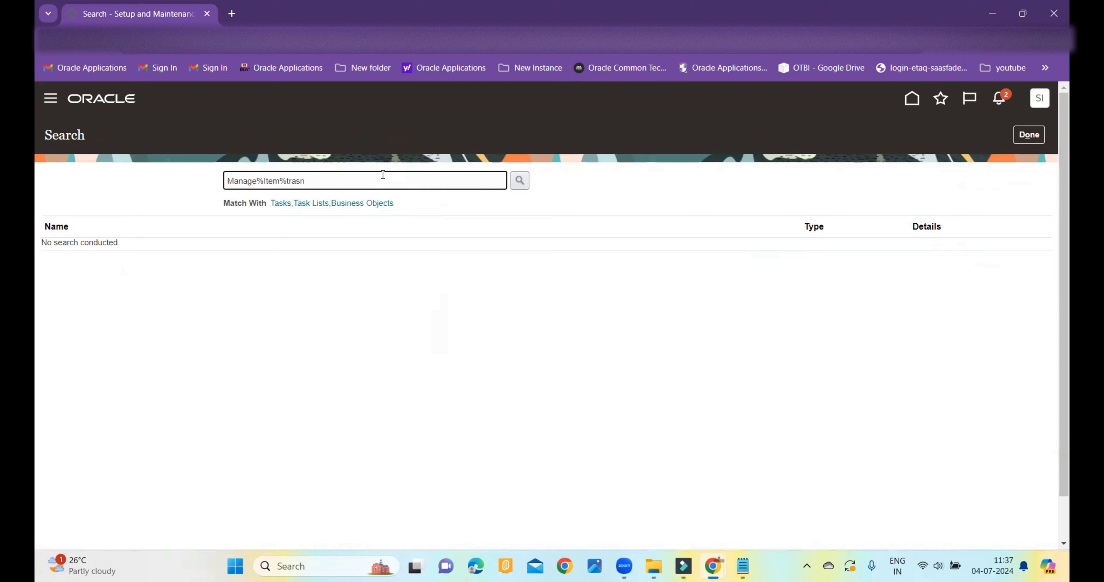
text(%)
key(BackSpace)
key(BackSpace)
key(BackSpace)
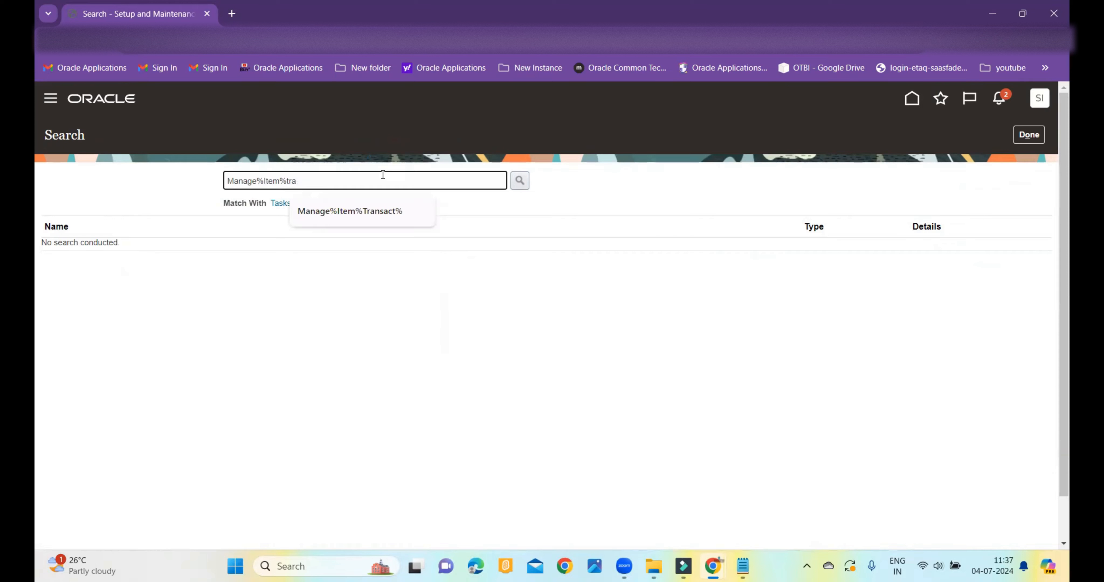
click(383, 205)
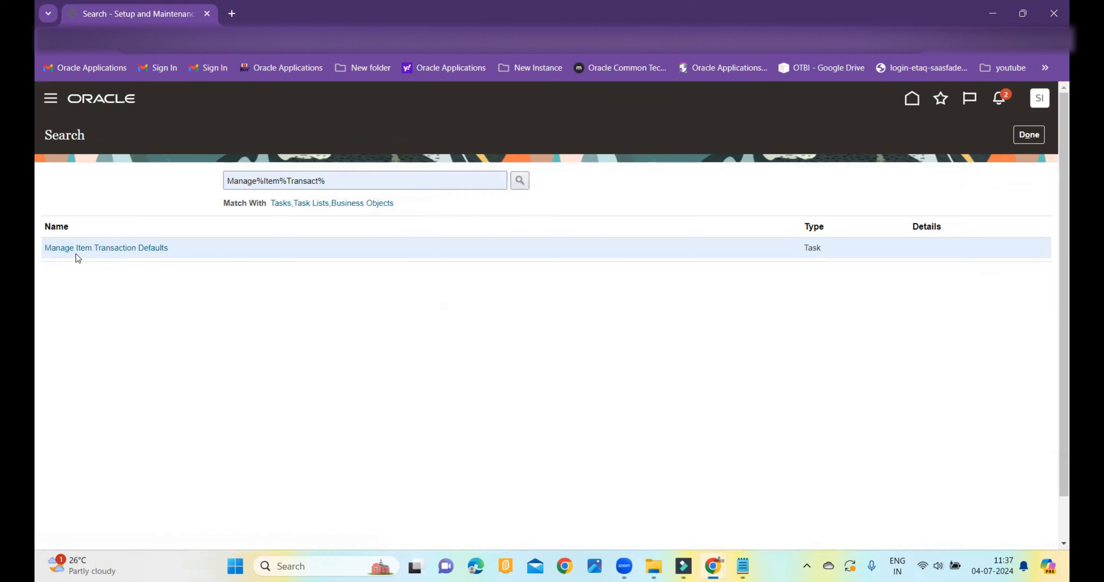
click(145, 251)
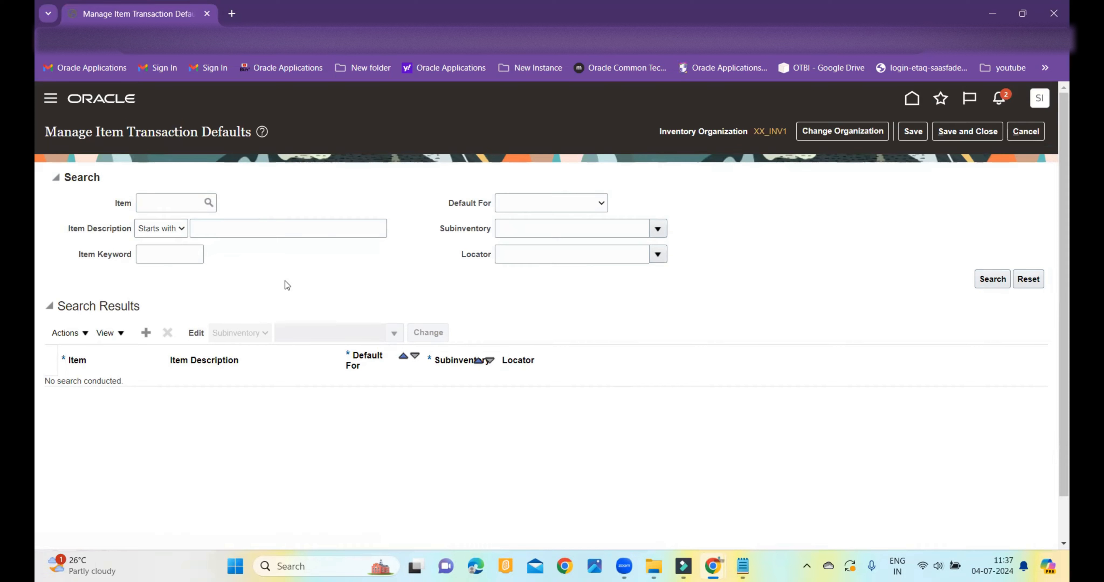
click(89, 388)
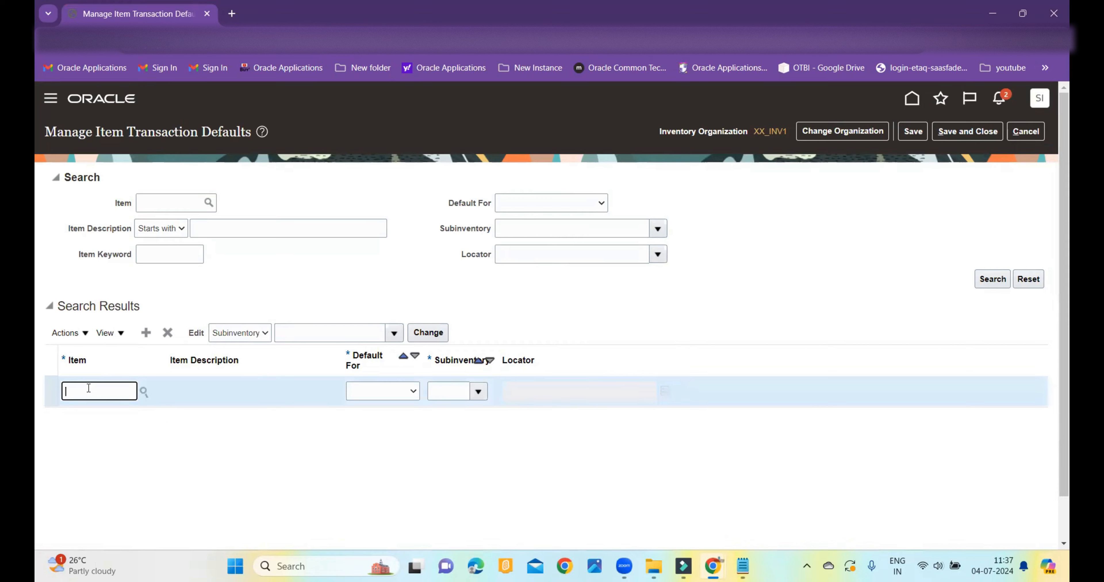
click(372, 393)
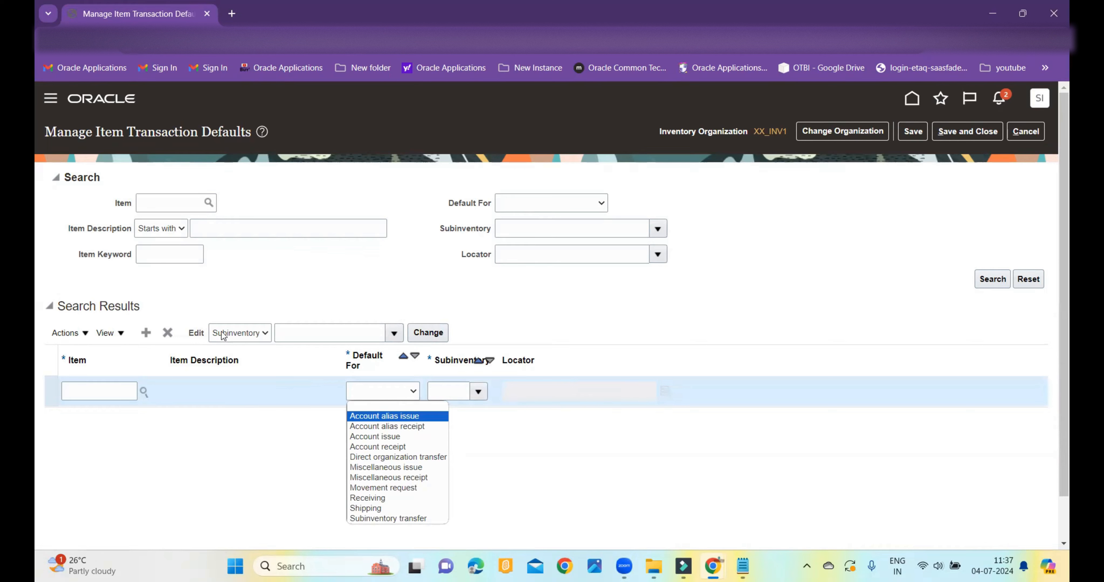
click(166, 333)
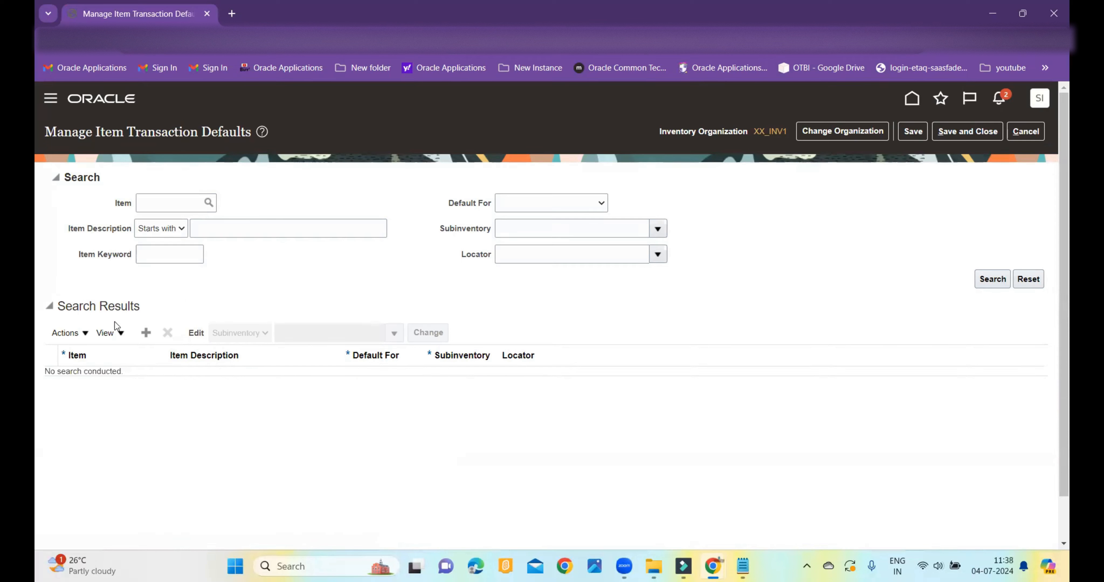
- Create multiple defaults for Direct organization transfer with subinventory XX_INV_FG, then save and close
click(86, 335)
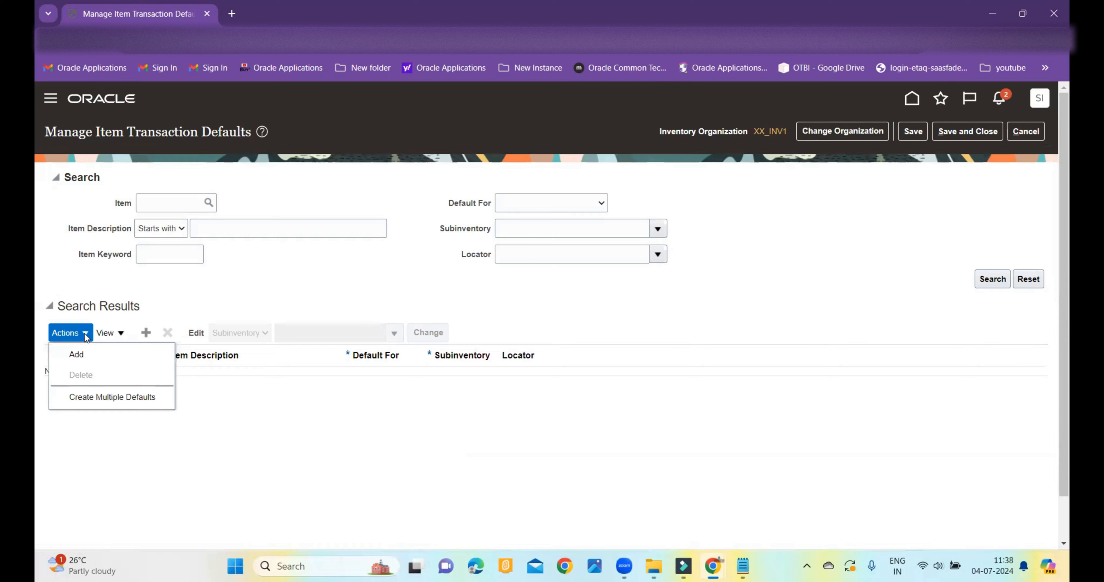
click(128, 399)
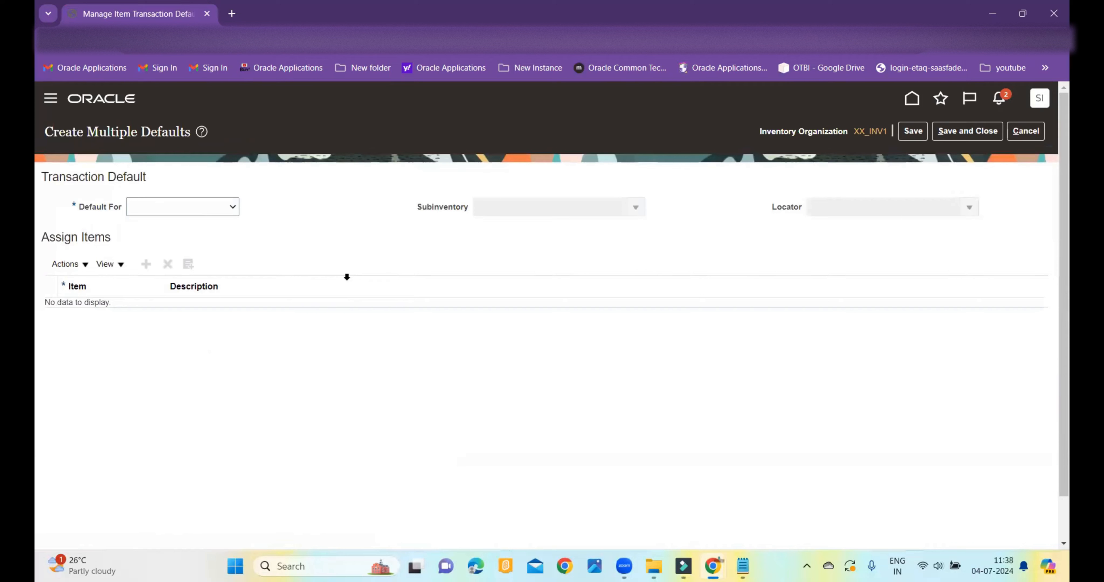
click(154, 207)
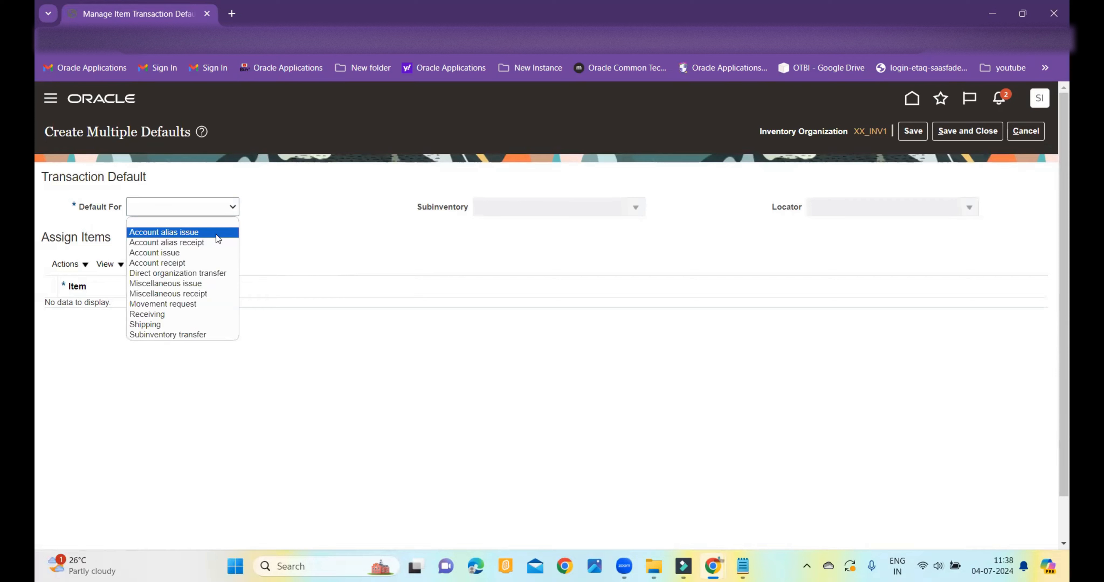
click(206, 273)
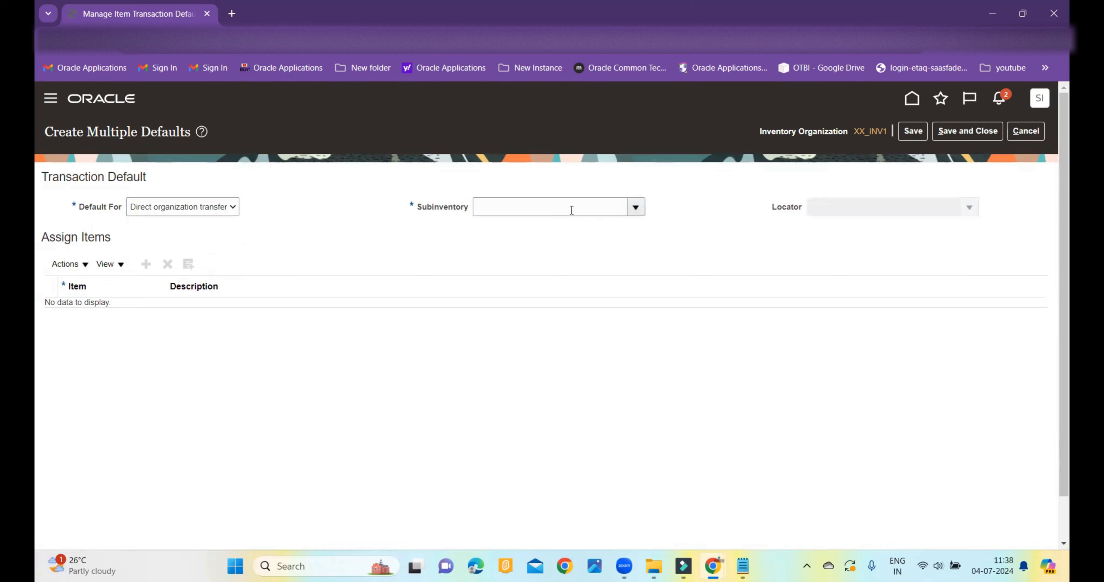
click(551, 210)
click(521, 249)
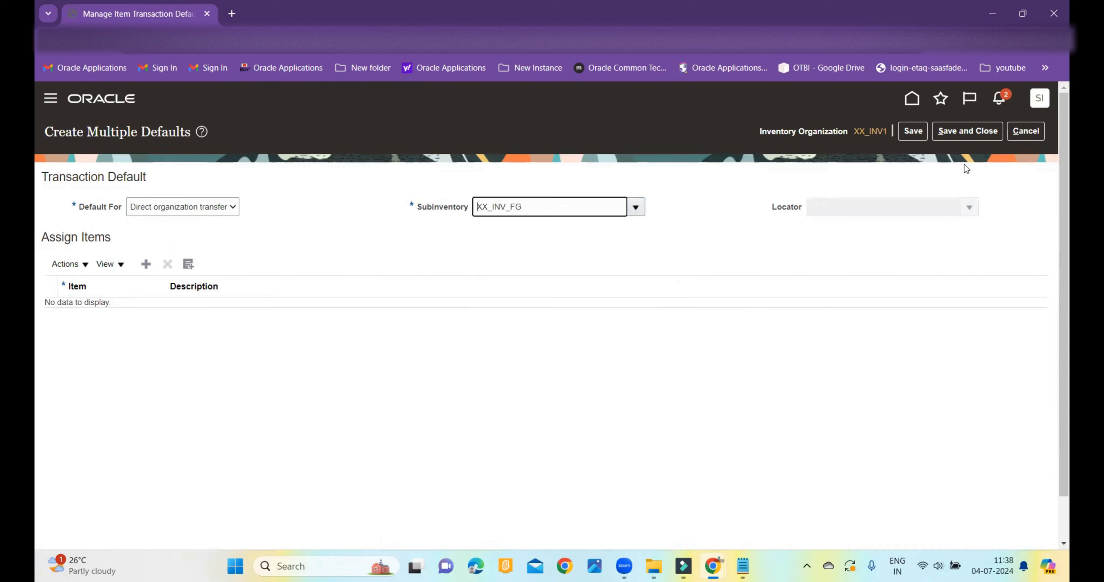
click(970, 134)
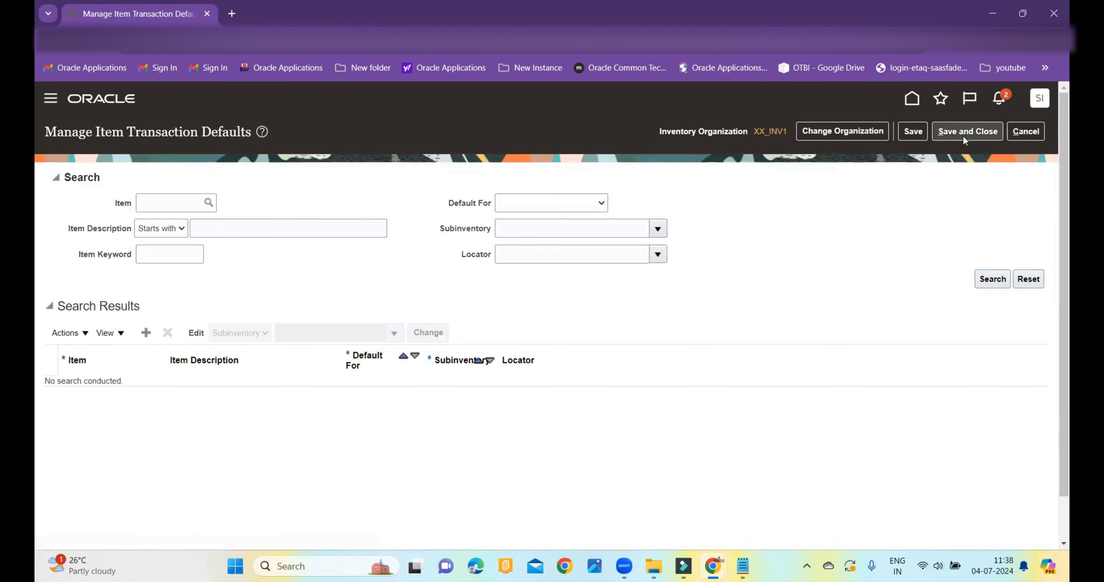
- Return to the home page and open Configure Item Transaction Defaults from the Inventory Management tasks
click(912, 101)
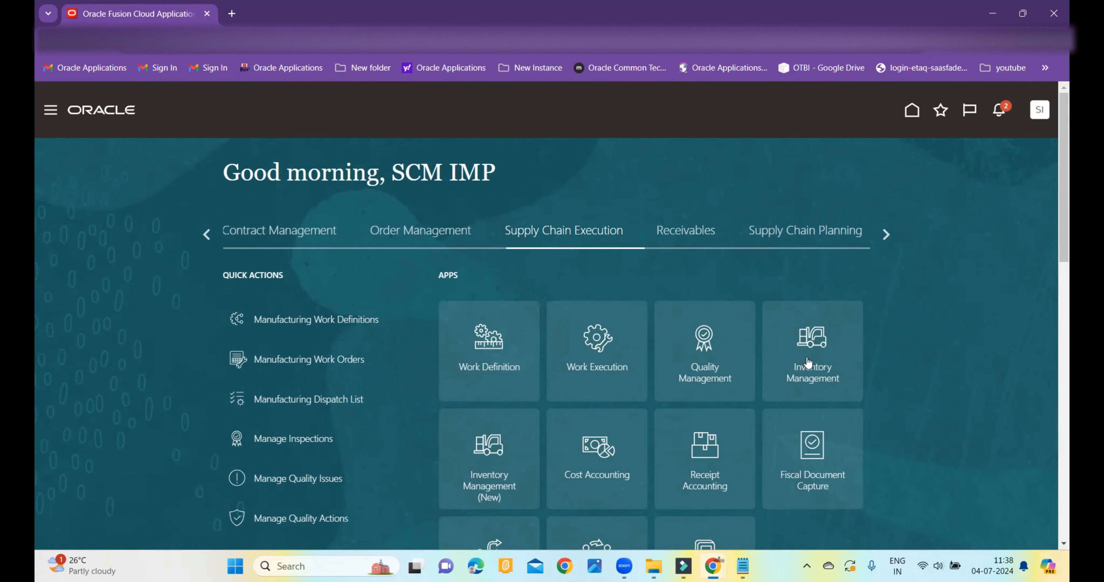
click(810, 343)
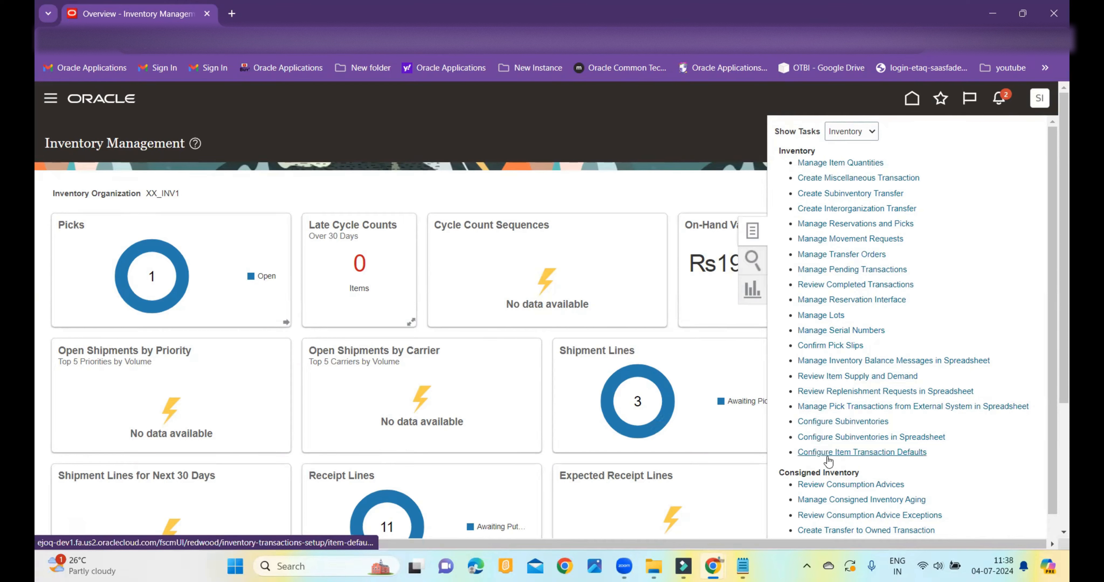
click(887, 457)
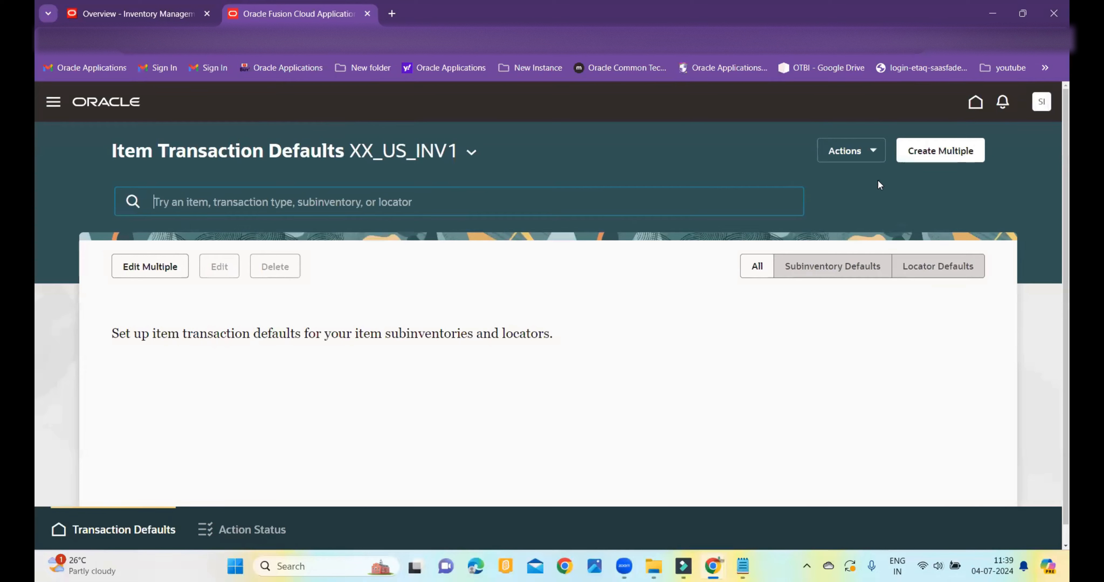
- Download the Create Item Transaction Defaults.csv template for creating multiple defaults, and view the form for editing multiple defaults
click(876, 155)
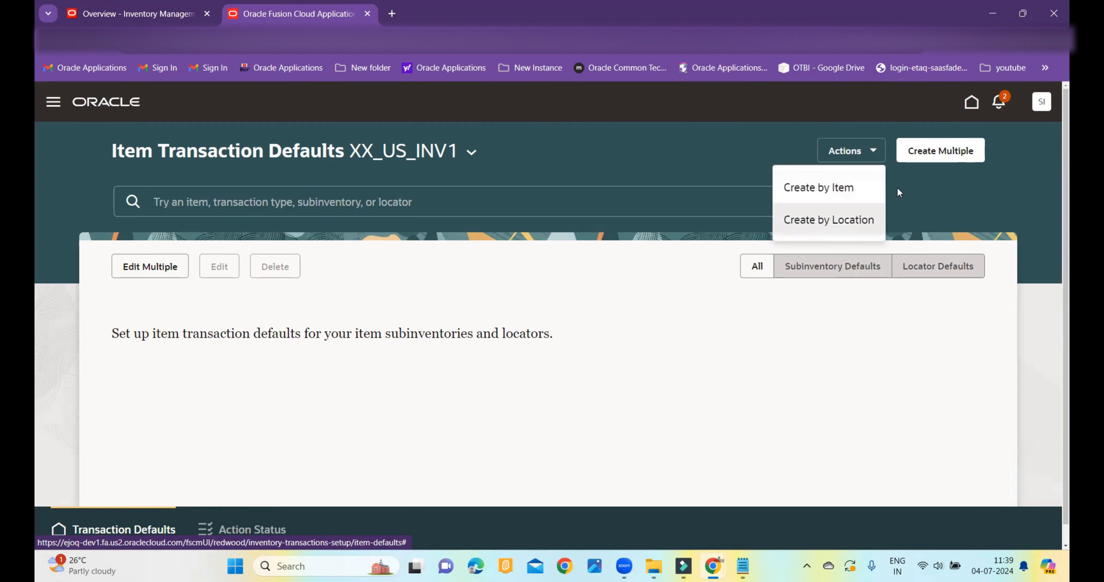
click(910, 187)
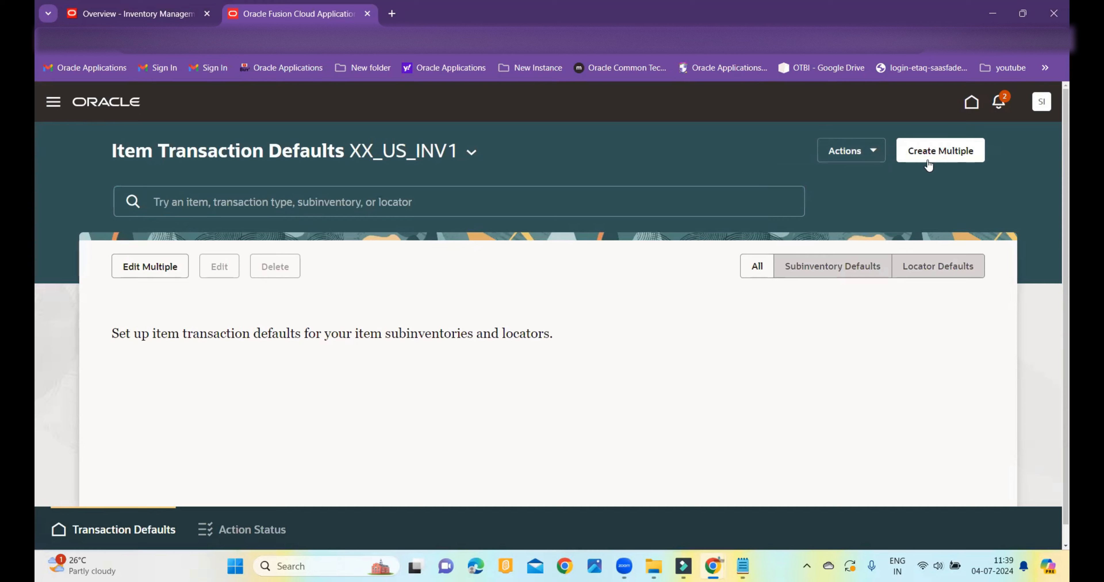
click(948, 157)
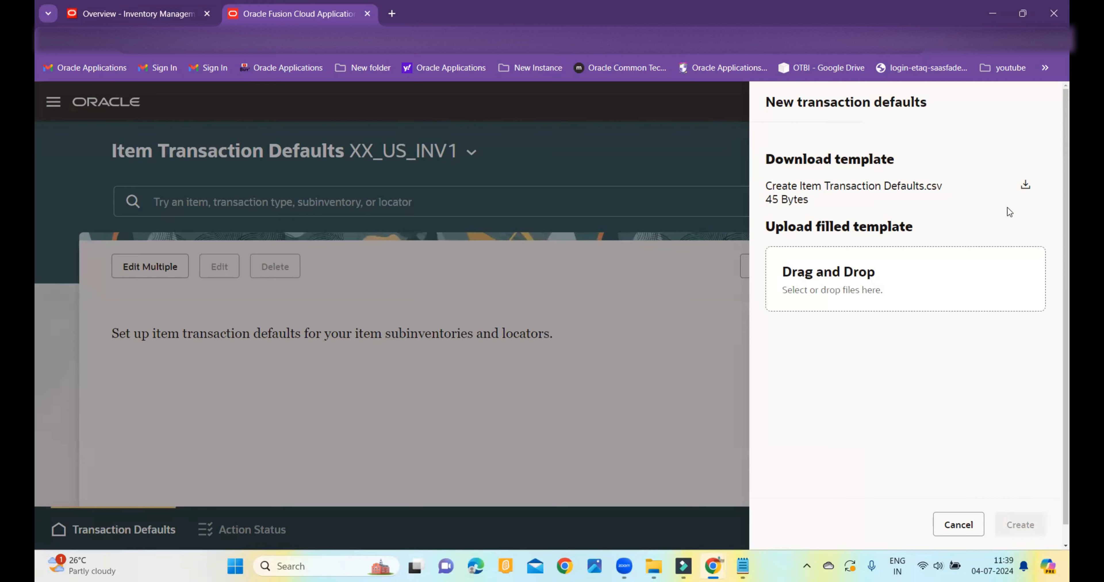
click(1027, 185)
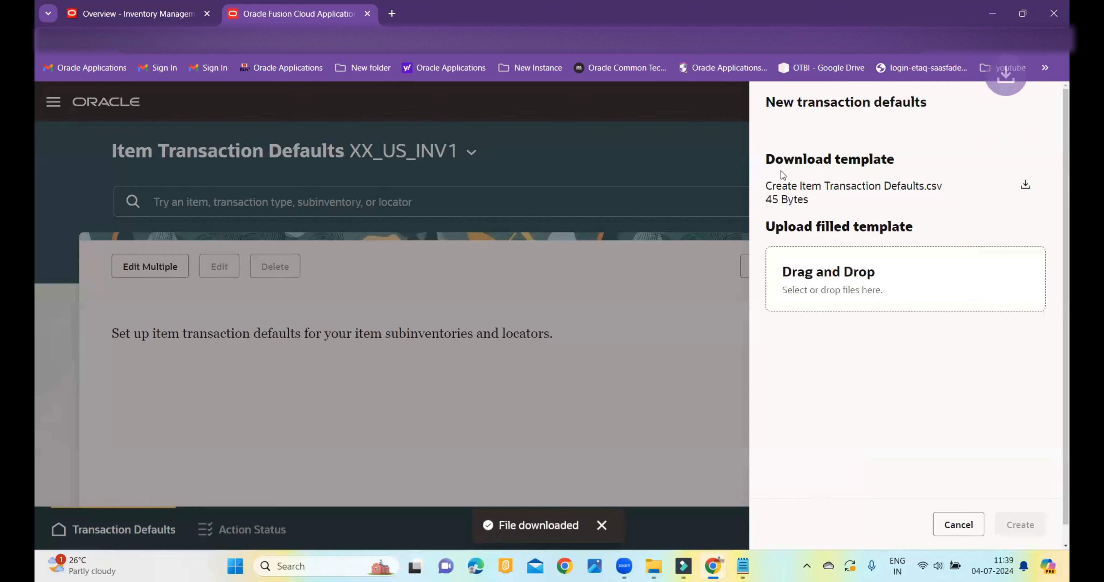
click(676, 147)
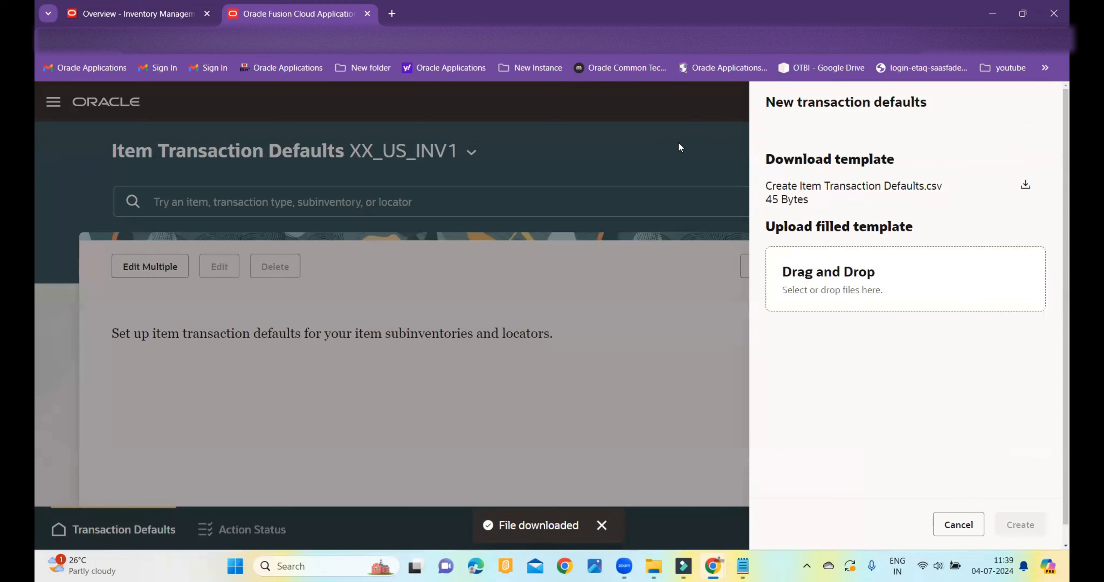
click(958, 525)
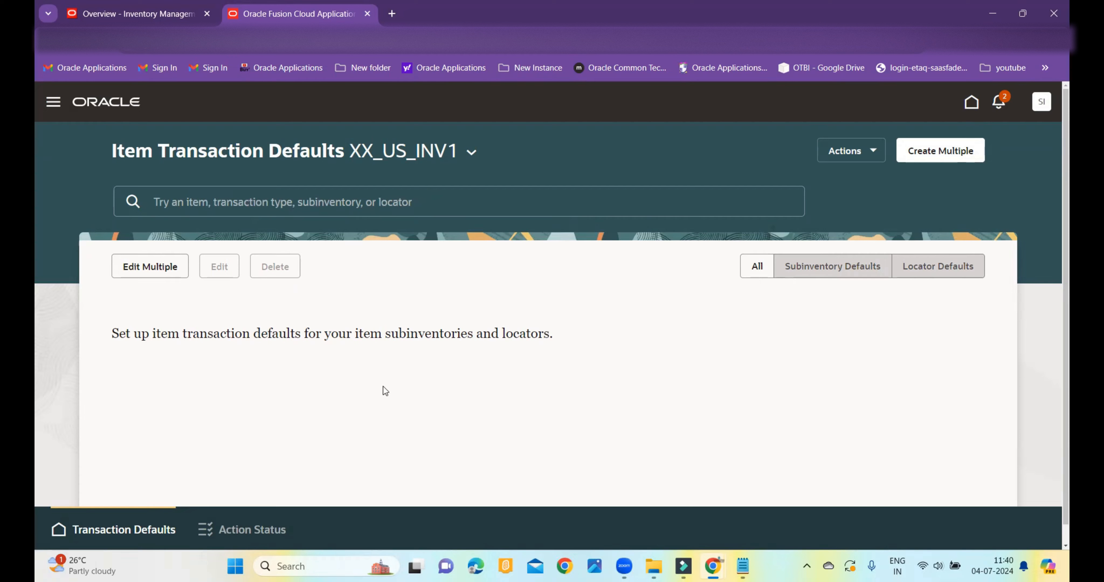
click(158, 270)
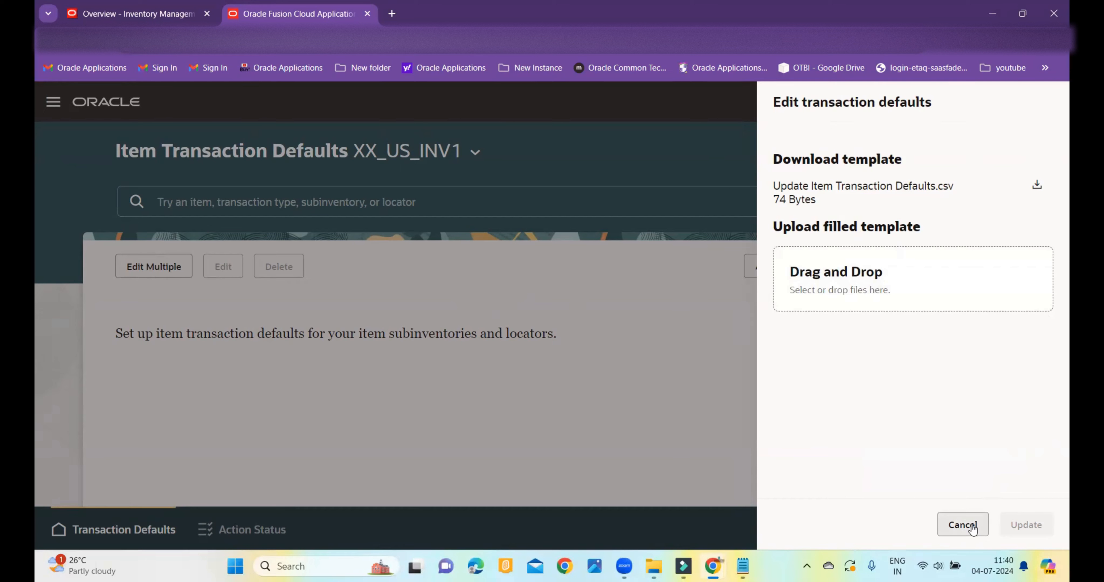
click(963, 524)
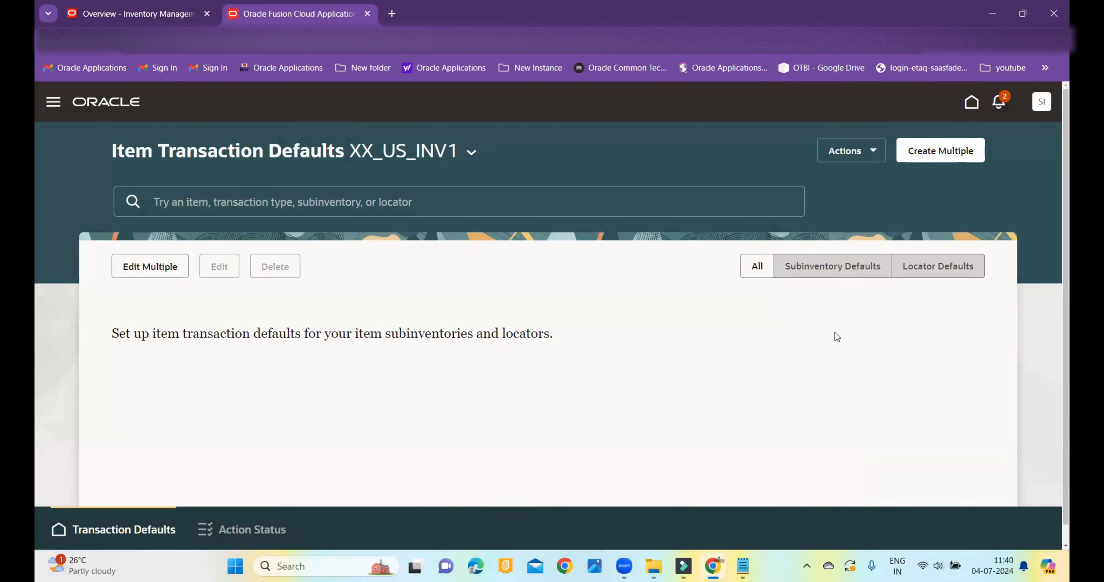
- Start new transaction defaults by item and choose XX SO Item as the item
click(874, 154)
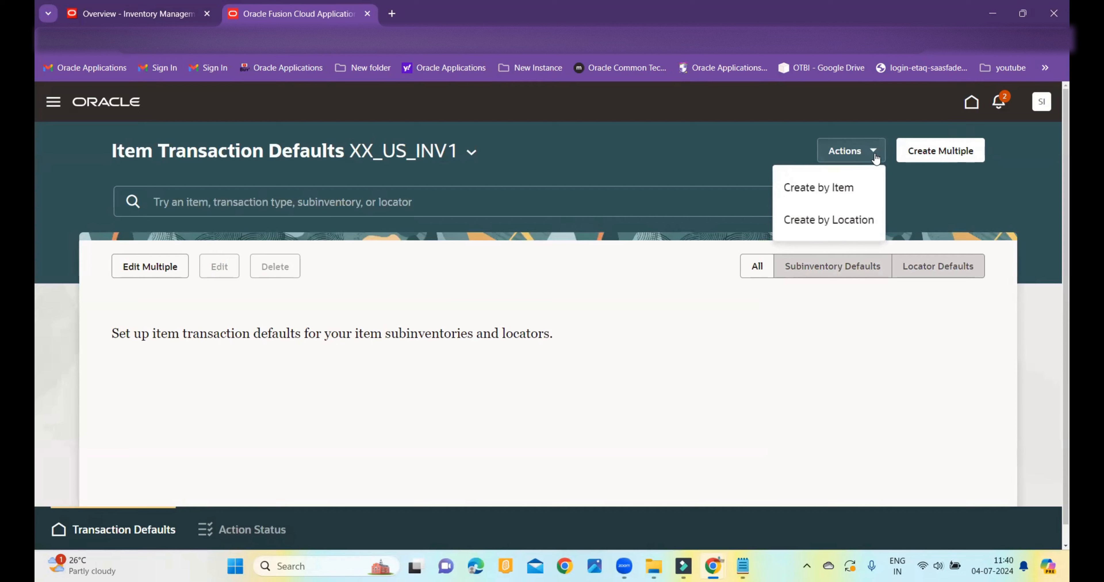
click(819, 188)
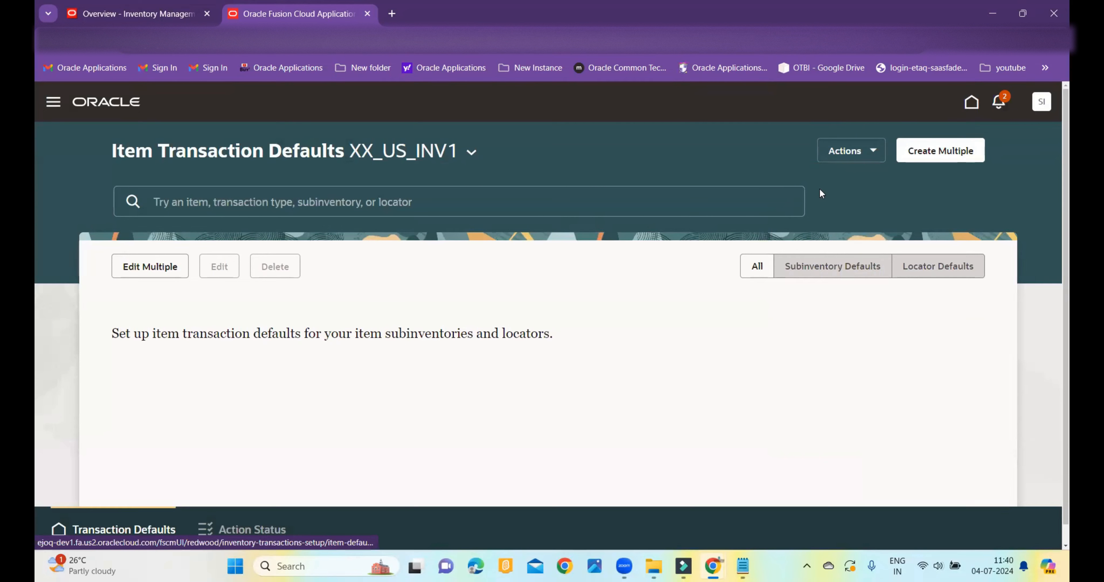
scroll(543, 157, down, 1)
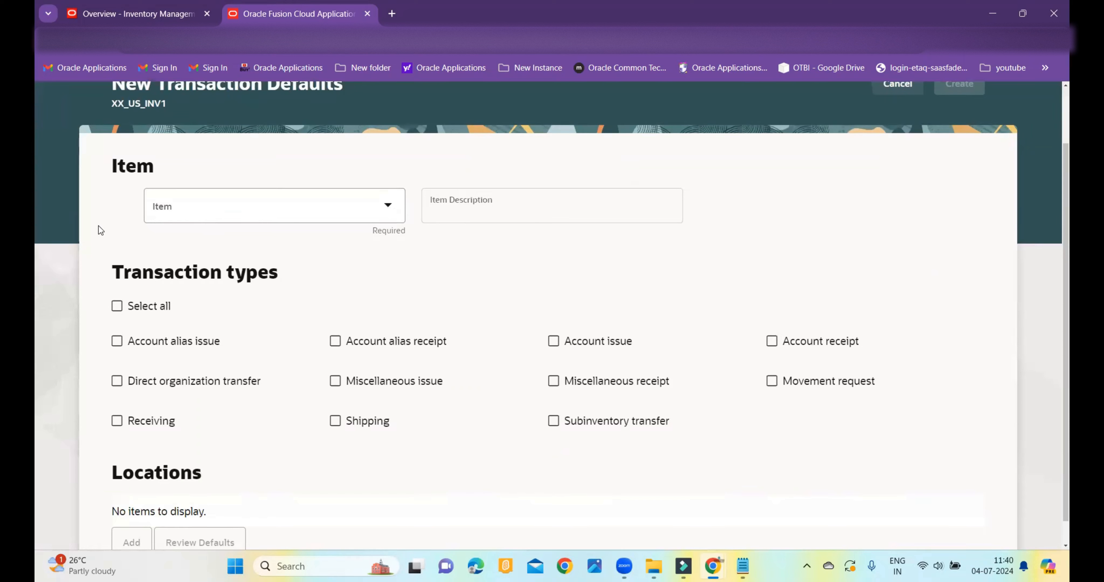
scroll(96, 227, down, 1)
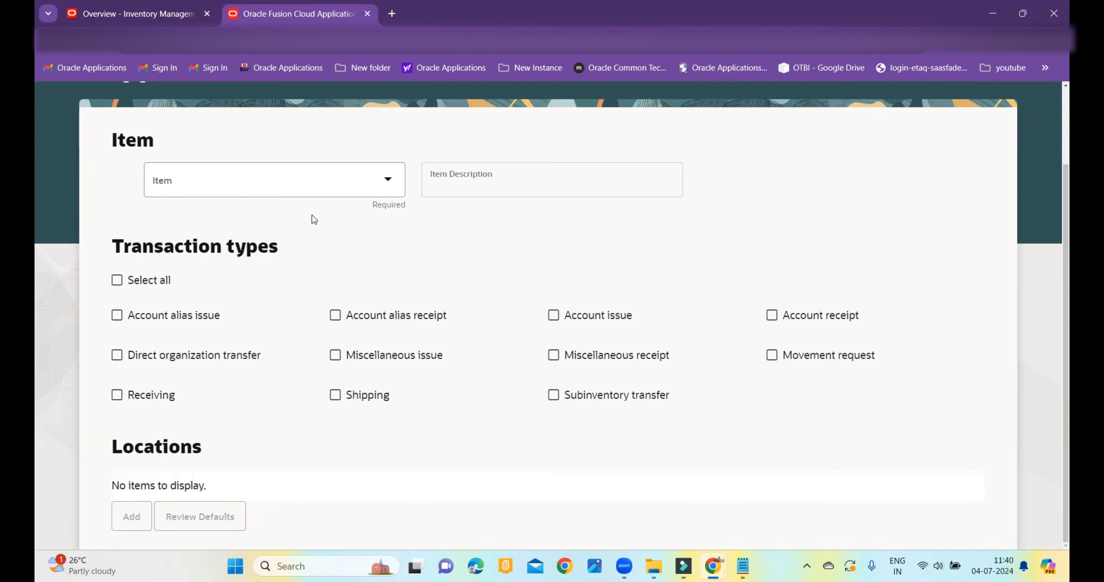
click(265, 186)
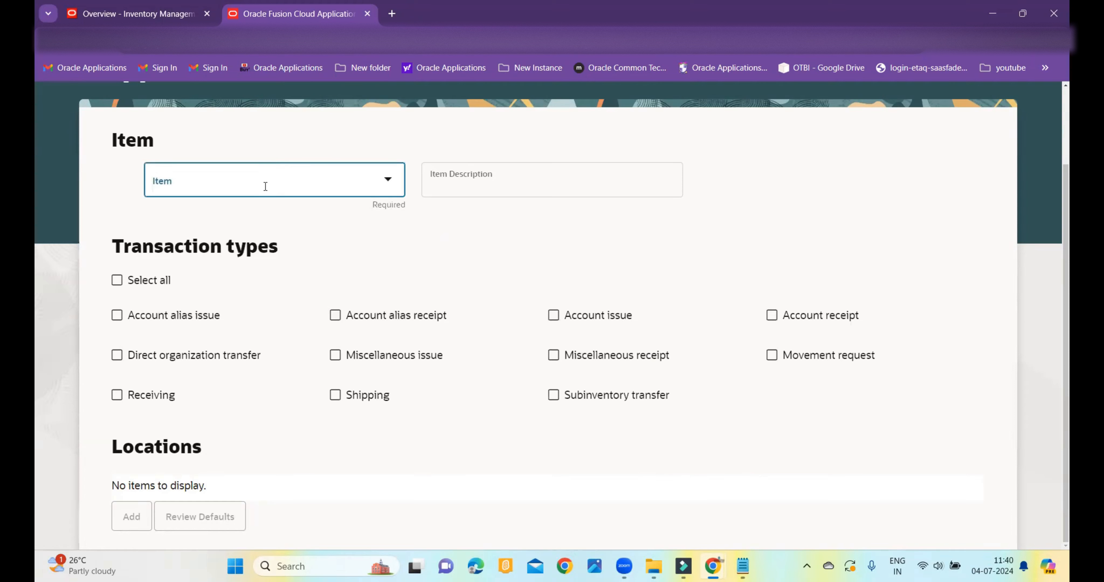
text(XX SO)
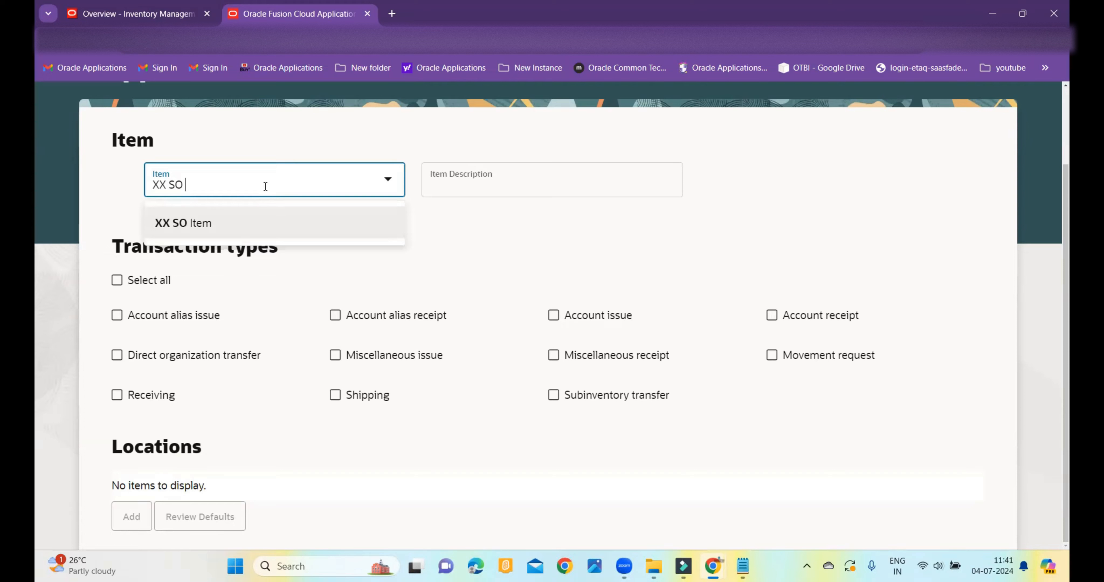
click(220, 220)
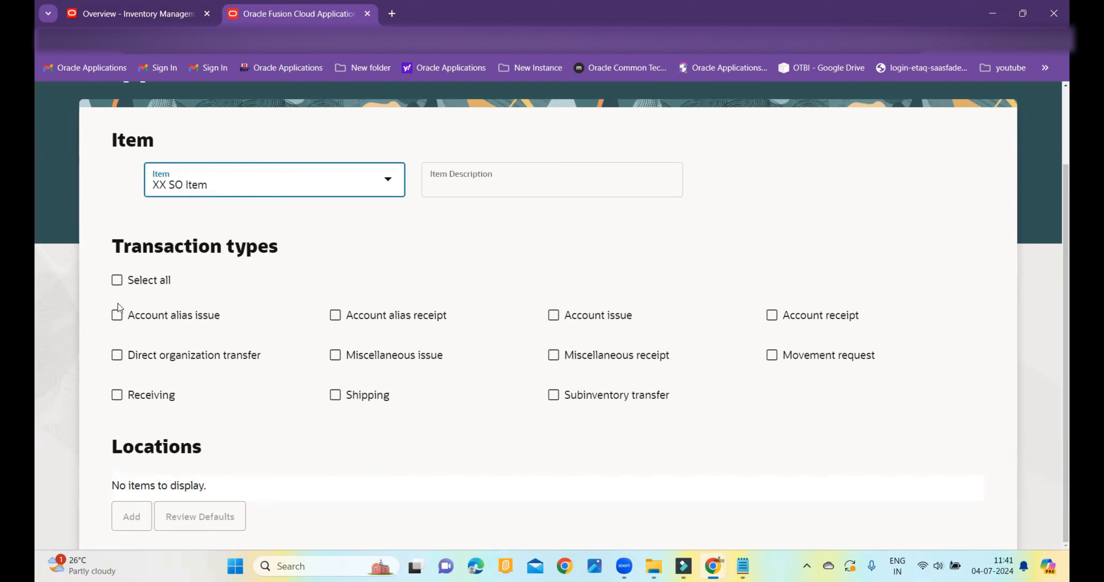
- Choose only Miscellaneous receipt as the transaction type for the new defaults
click(116, 281)
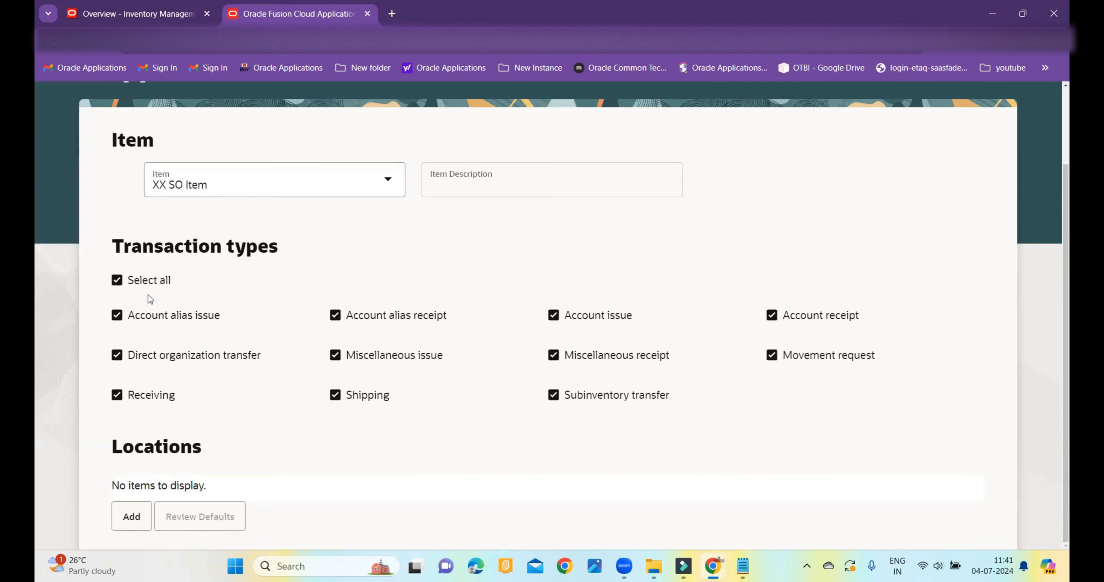
click(117, 281)
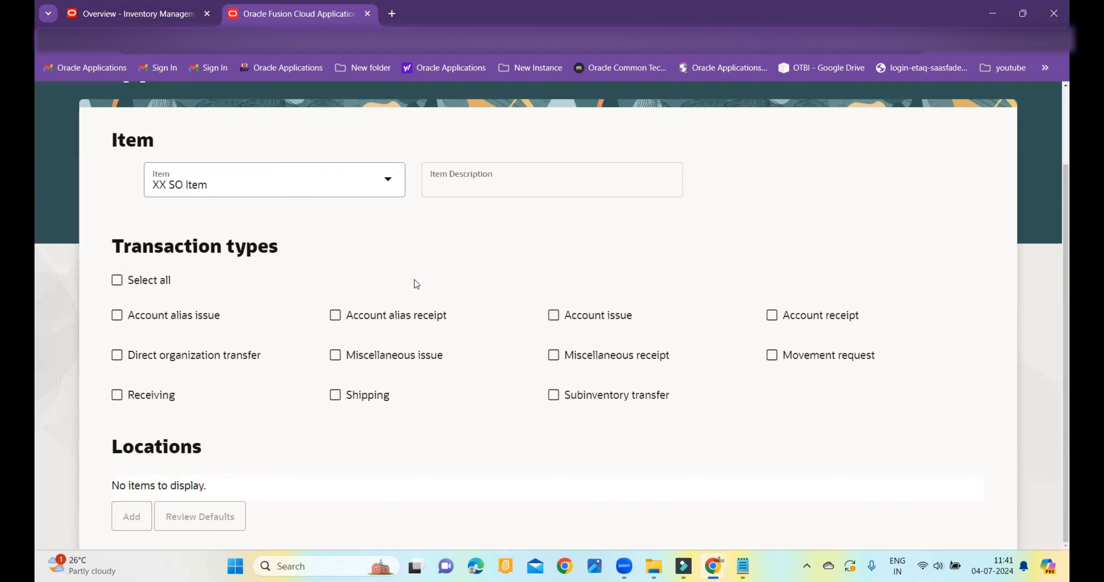
click(553, 356)
- Add a location with subinventory XX_INV_RM and no locator, and generate the defaults for review
click(133, 517)
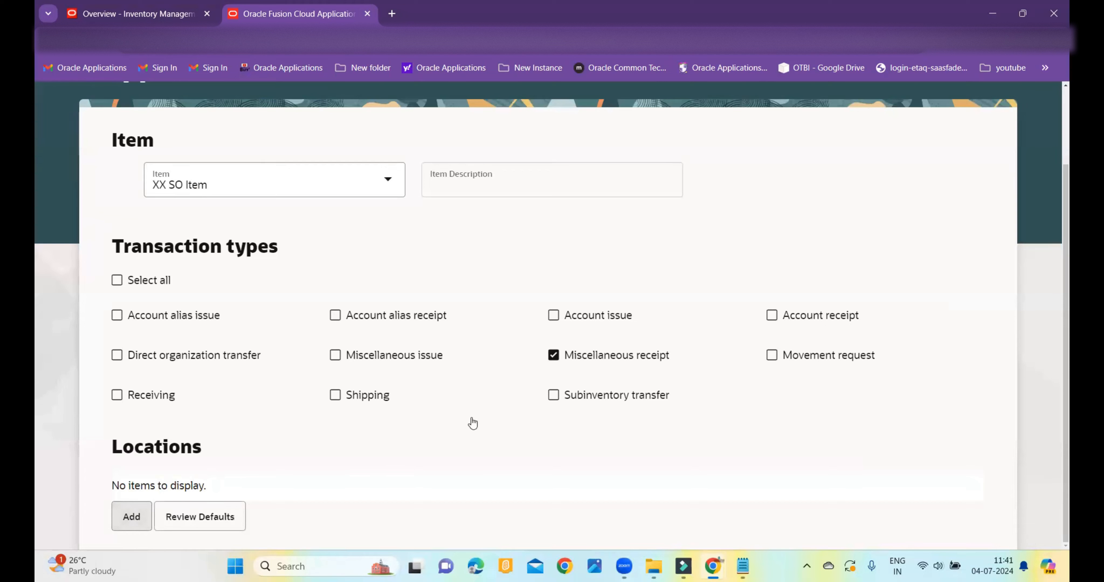
scroll(491, 414, down, 1)
click(379, 460)
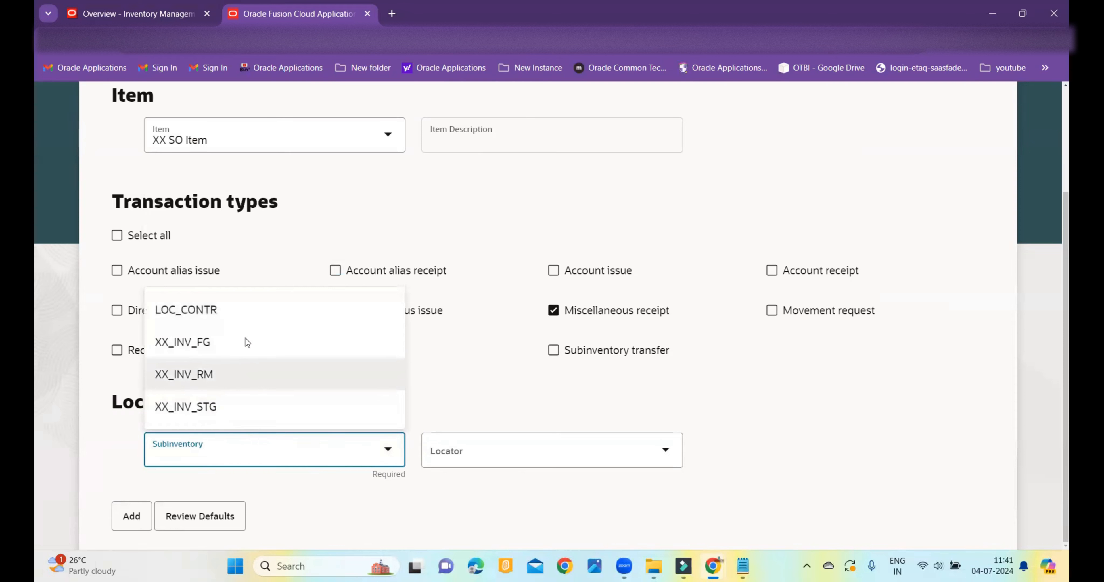
click(246, 375)
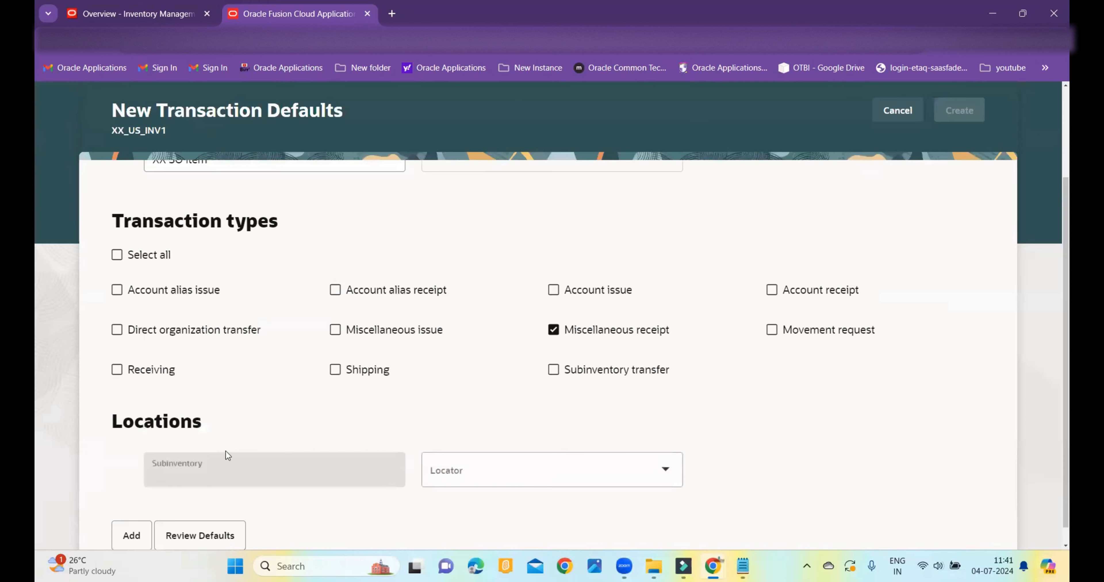
scroll(343, 390, down, 1)
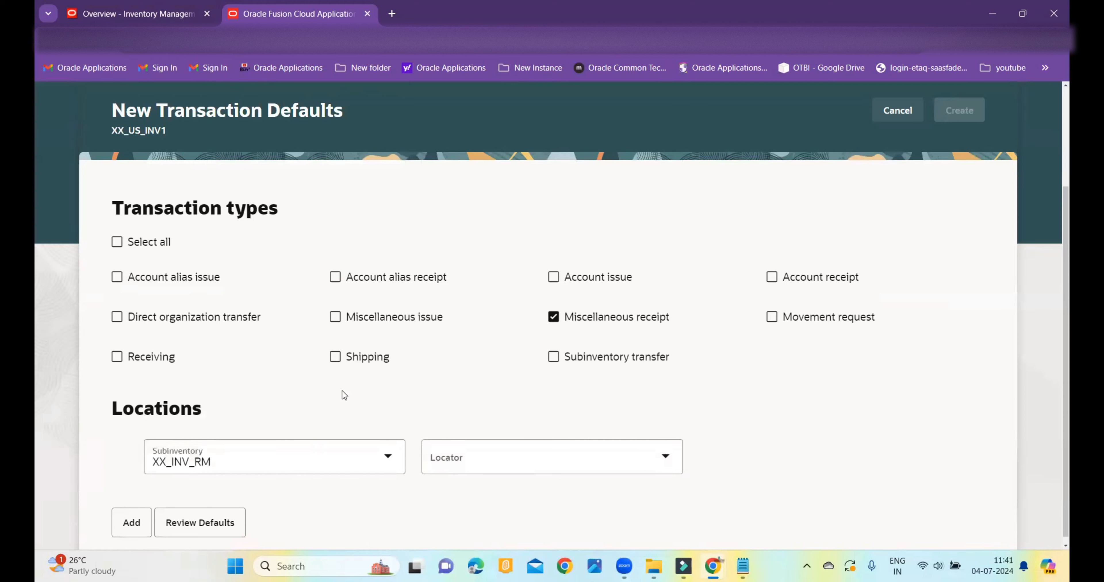
click(664, 454)
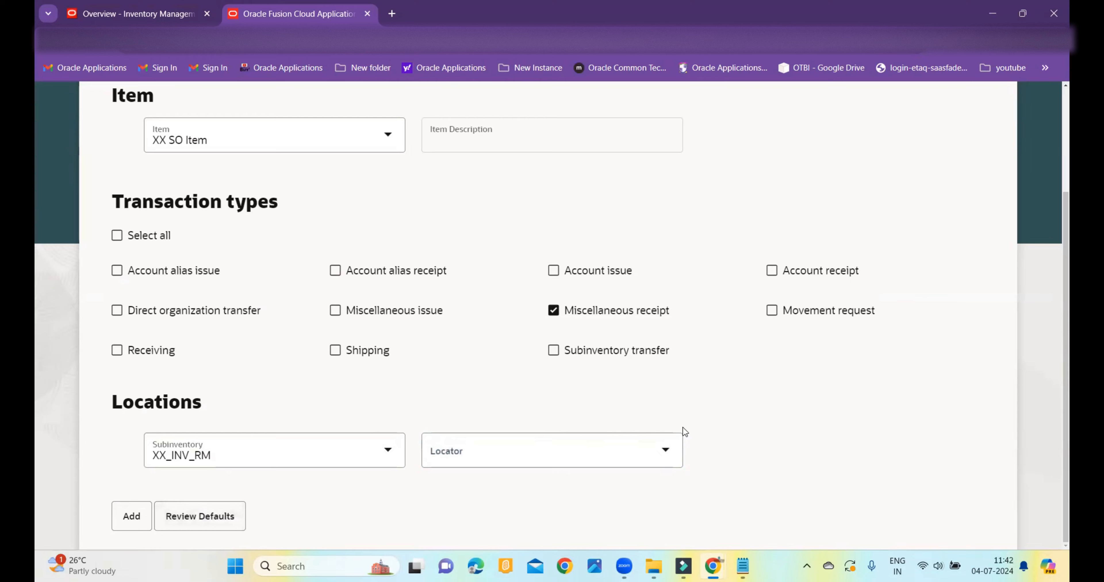
scroll(701, 407, down, 3)
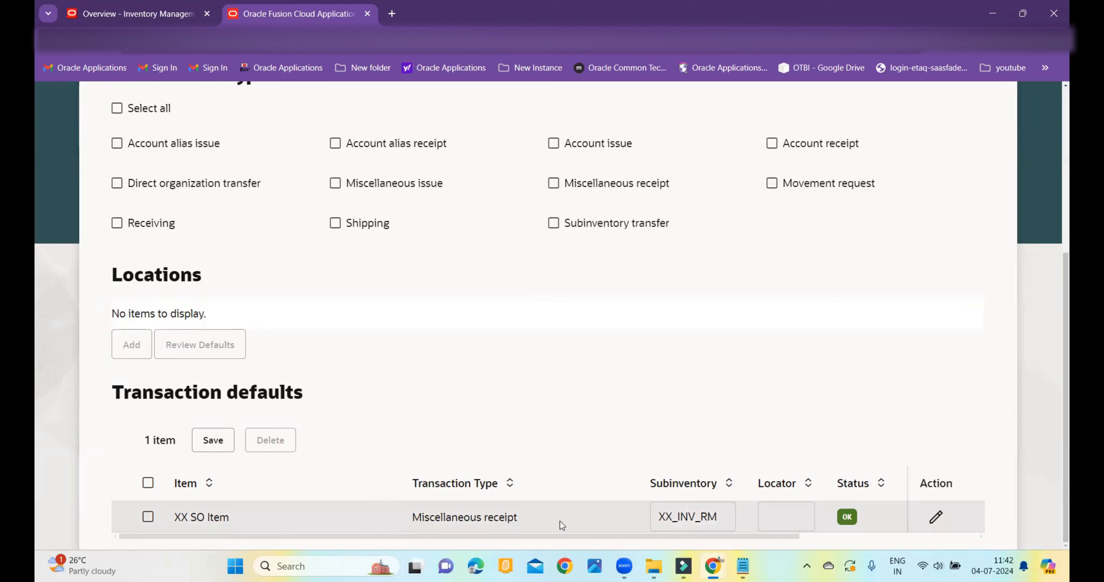
- Try editing the subinventory in the XX SO Item Miscellaneous receipt row, and discard the edit
click(575, 525)
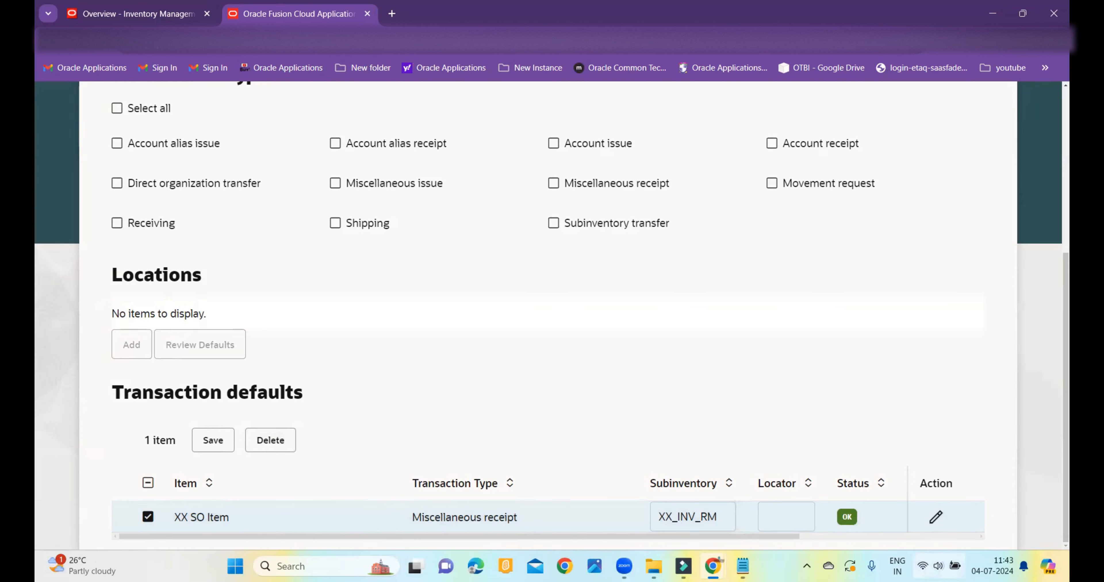
click(935, 517)
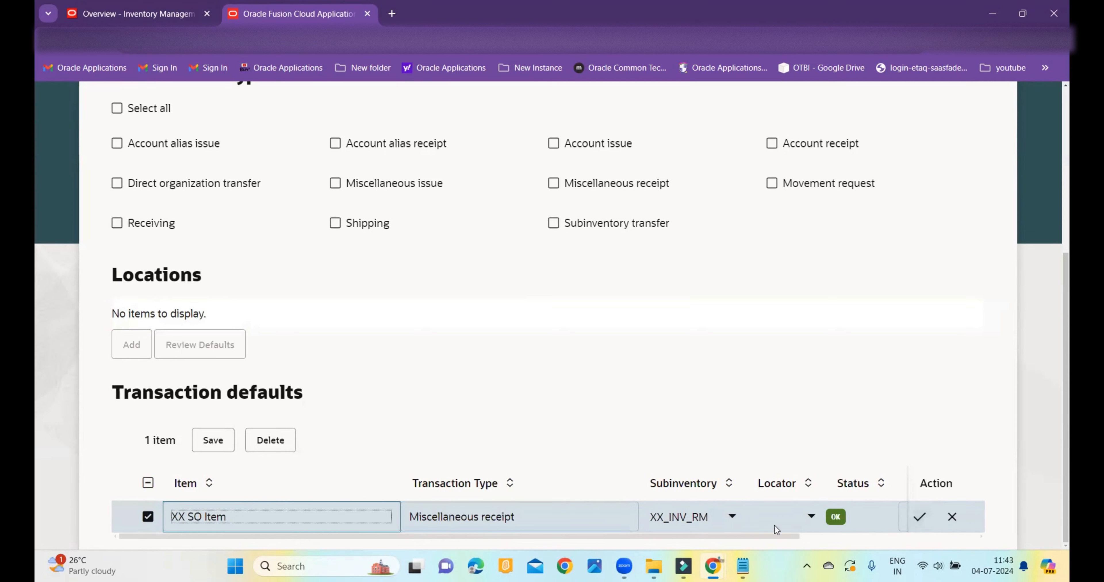
click(733, 520)
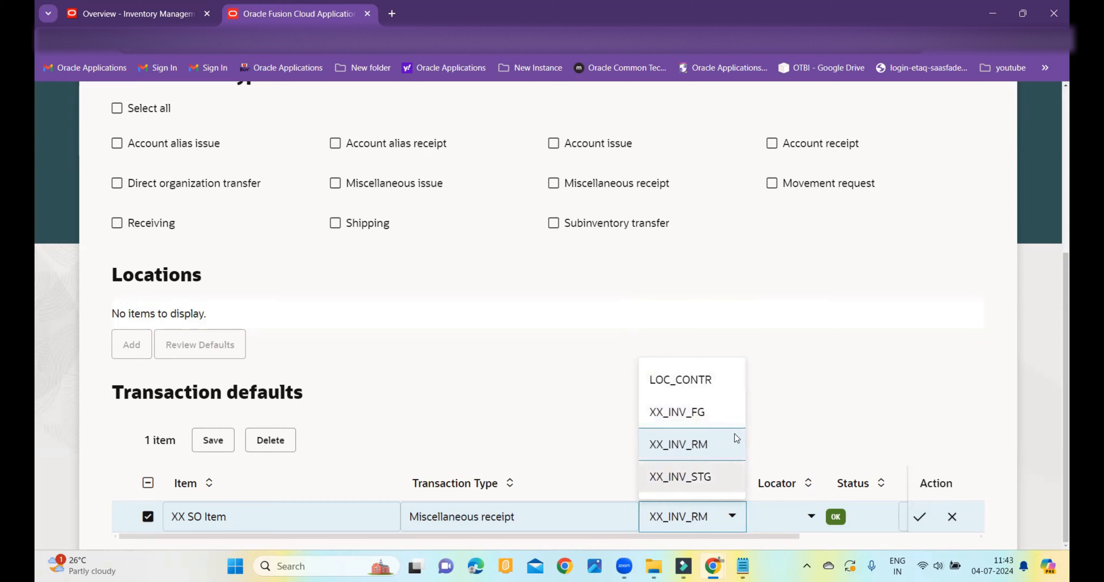
click(737, 441)
click(838, 520)
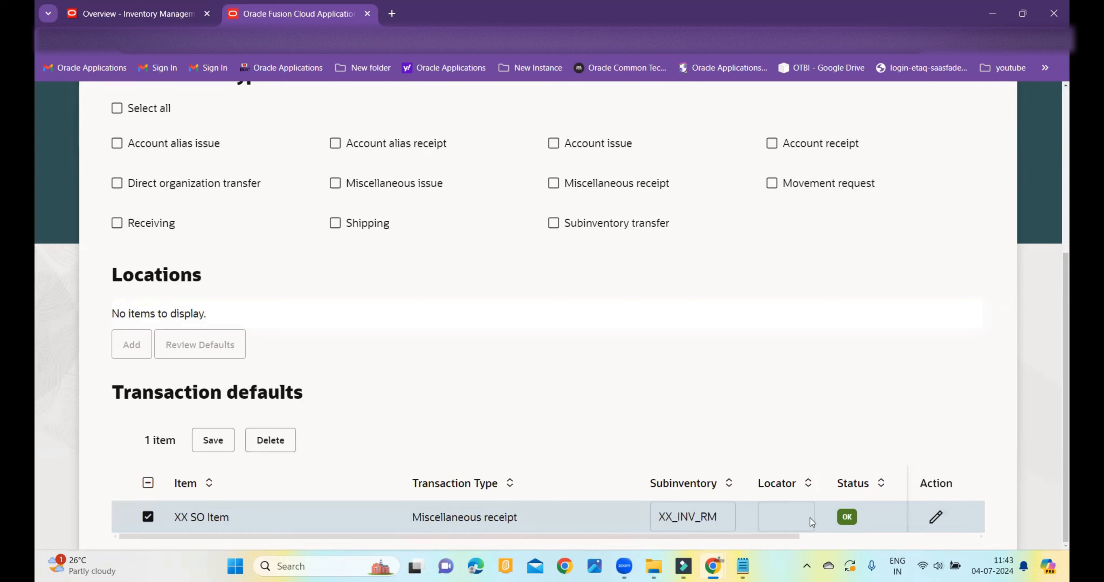
click(936, 519)
click(920, 519)
click(936, 519)
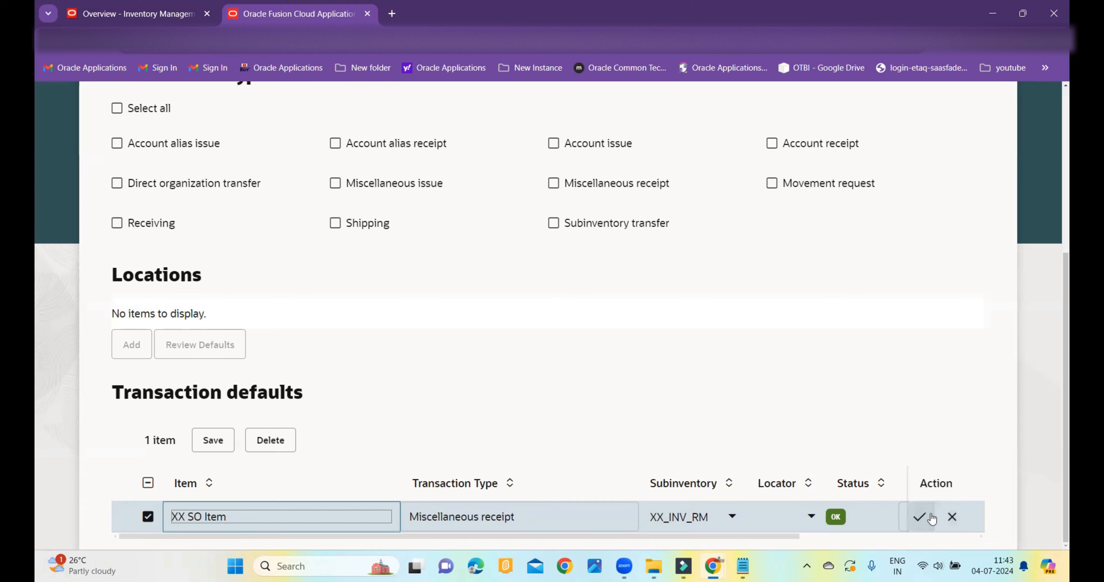
click(952, 517)
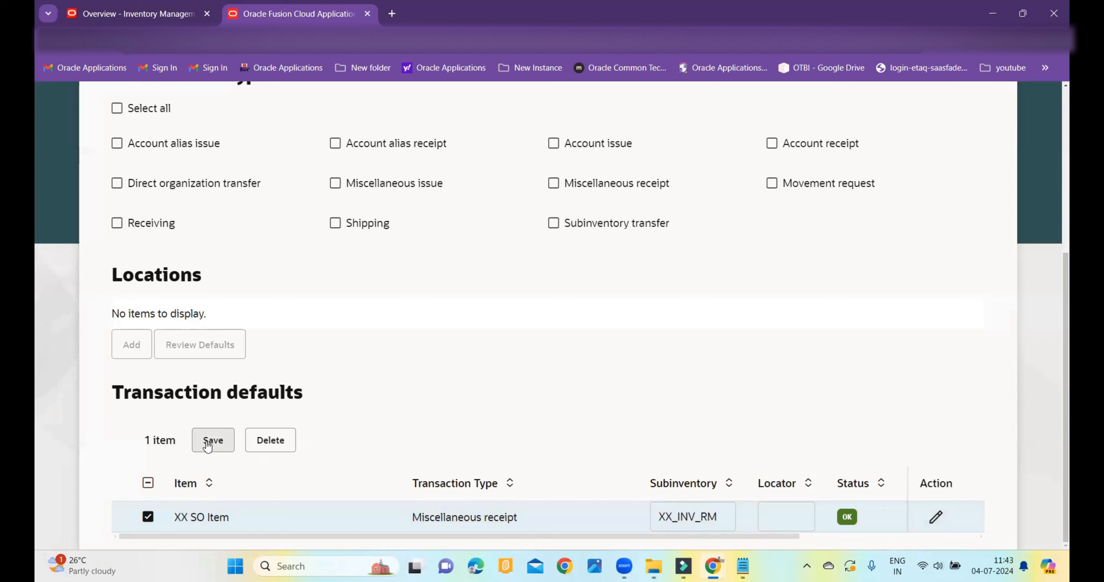
- Save the reviewed default and create the transaction default for XX SO Item
click(217, 441)
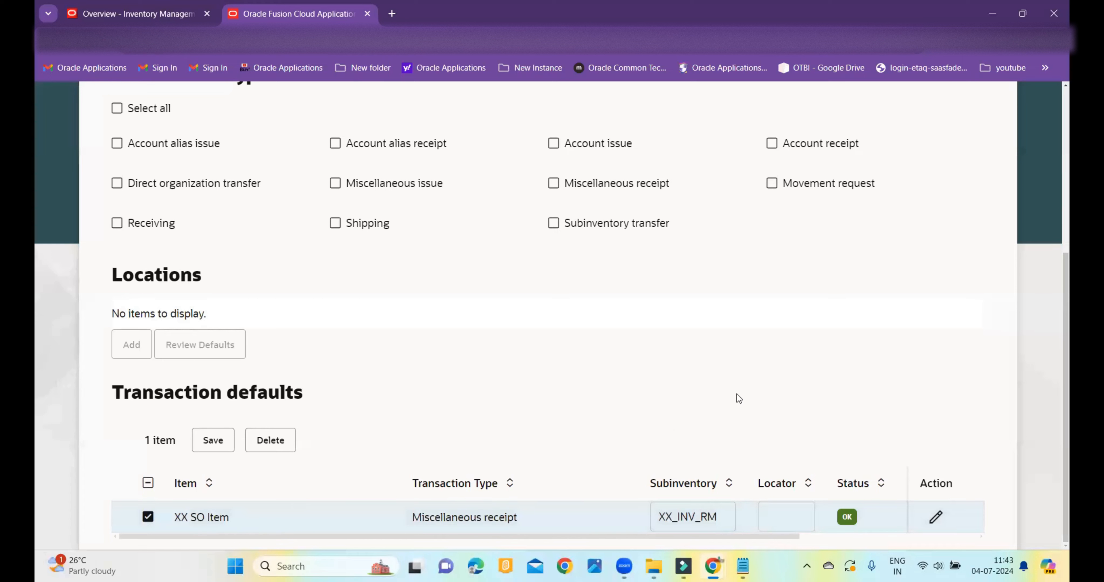
scroll(753, 396, up, 6)
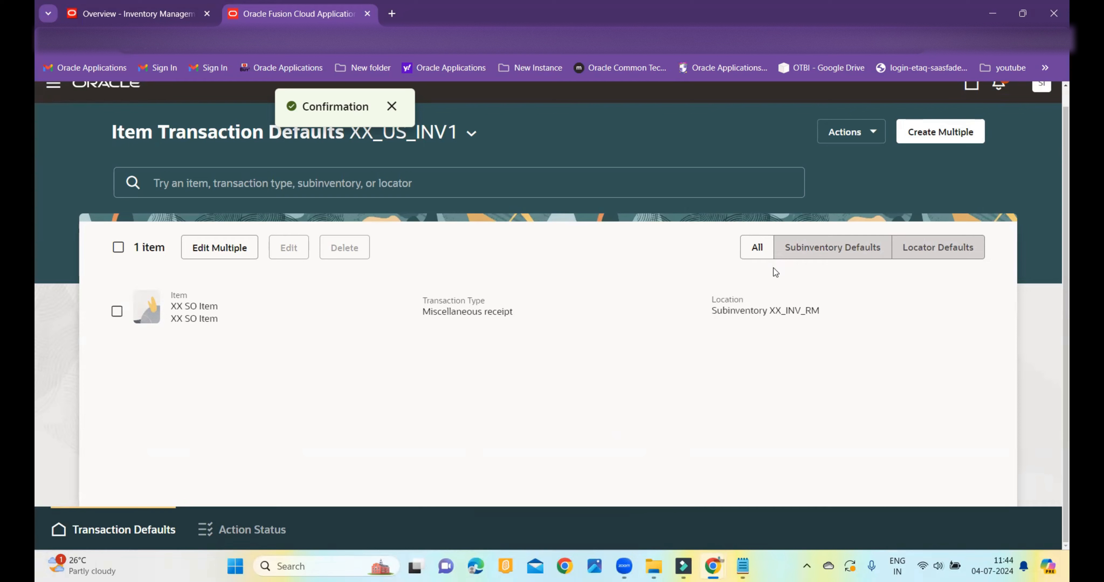
- Examine the item transaction defaults list by subinventory defaults and locator defaults, and return to showing all defaults
click(837, 255)
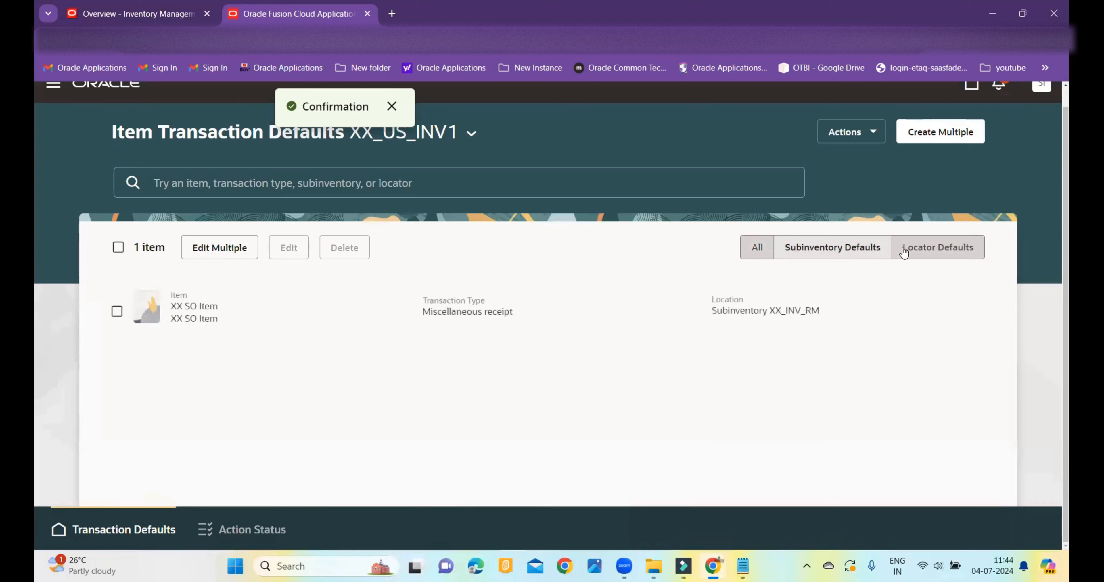
click(913, 252)
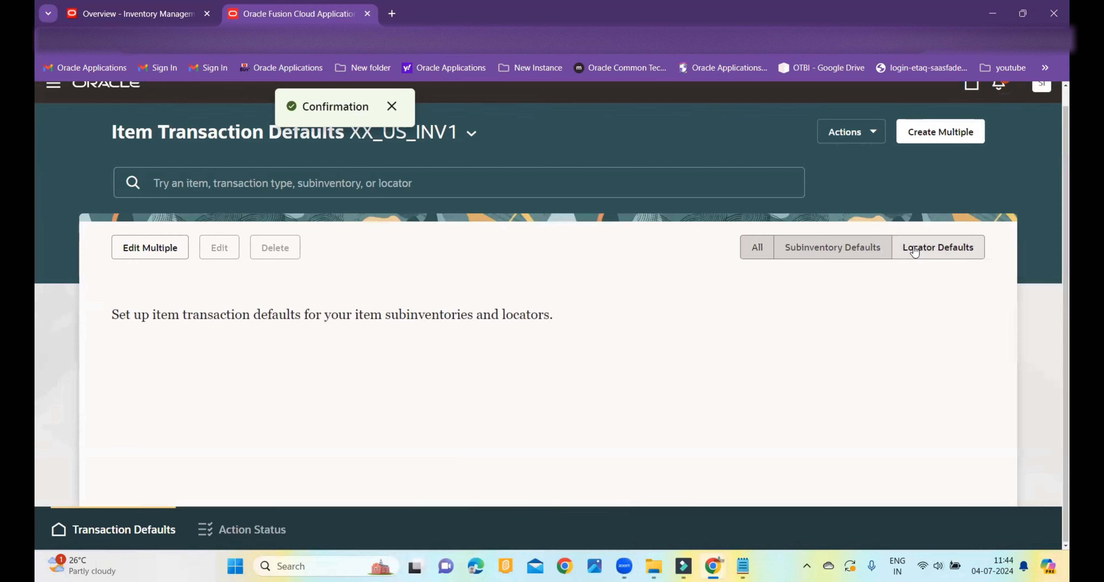
click(857, 250)
click(767, 250)
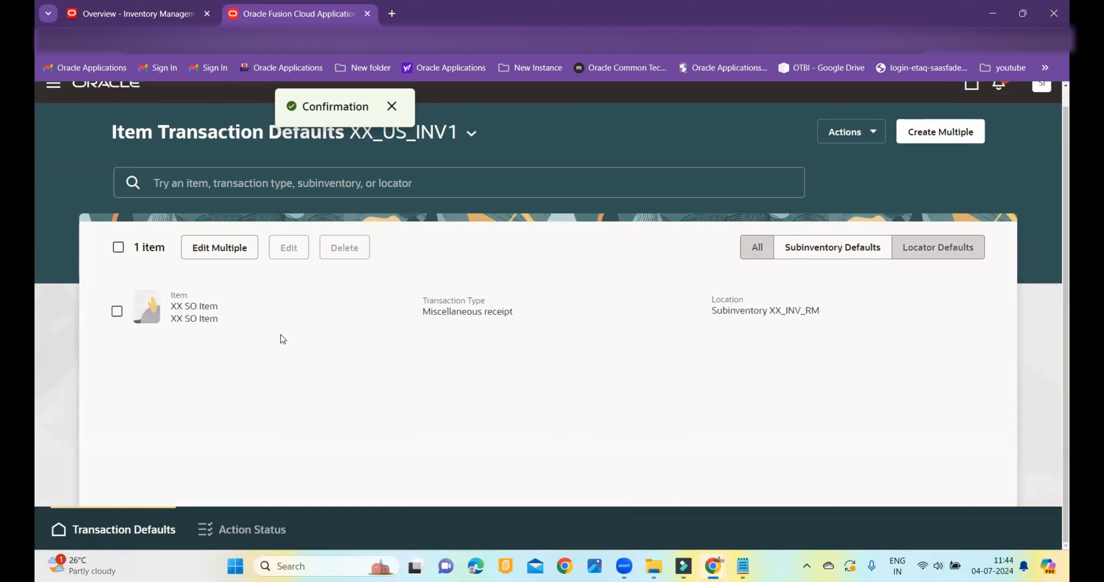
click(933, 256)
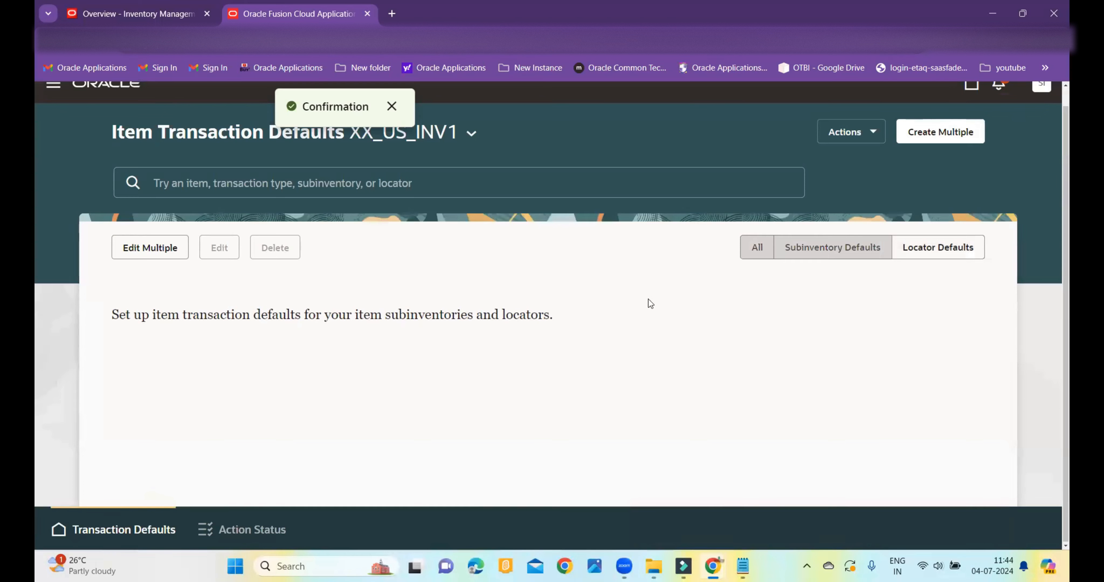
click(758, 249)
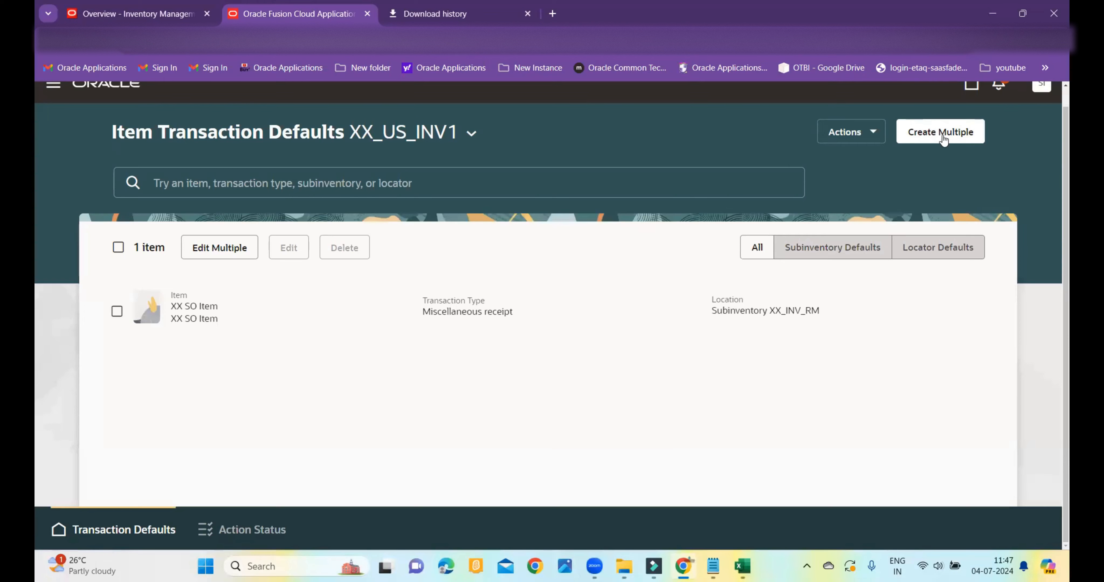
- Download the Create Item Transaction Defaults.csv template and open it in Excel with the Transaction Type and Subinventory columns autofitted
click(945, 137)
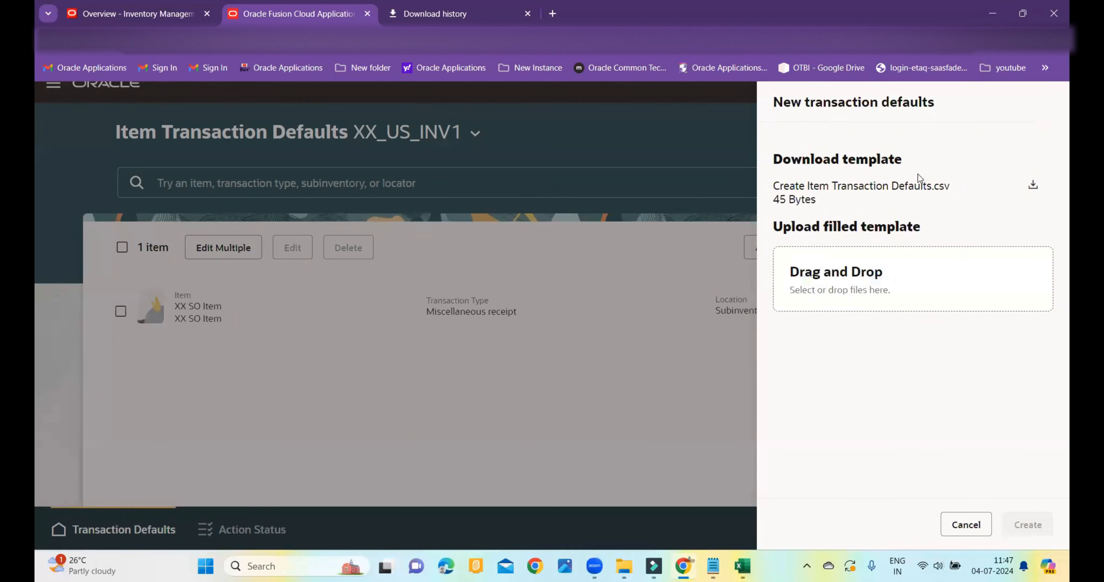
click(1033, 187)
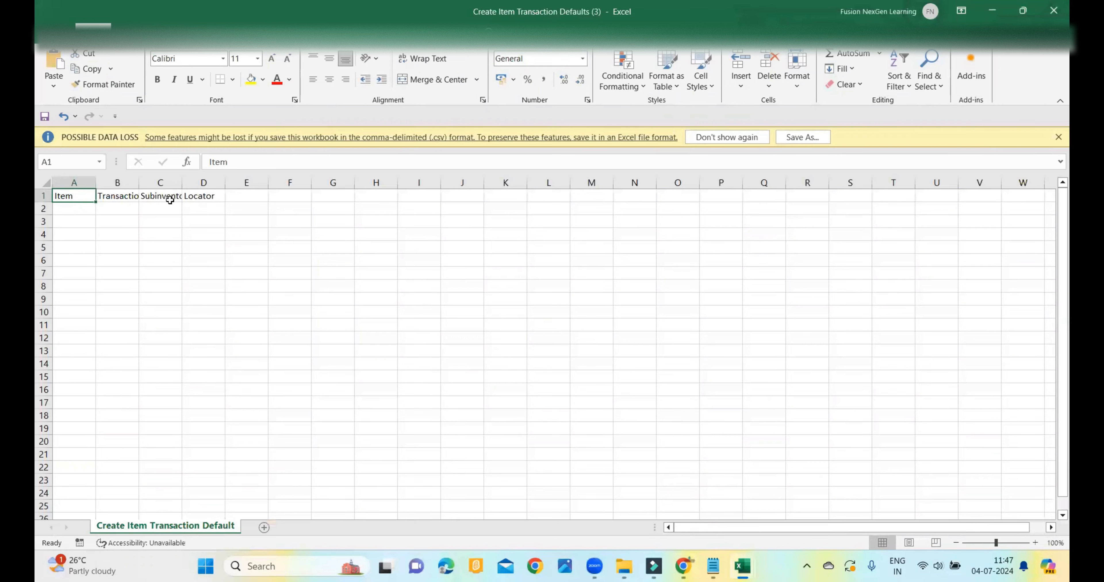
click(1058, 138)
double_click(138, 162)
double_click(212, 162)
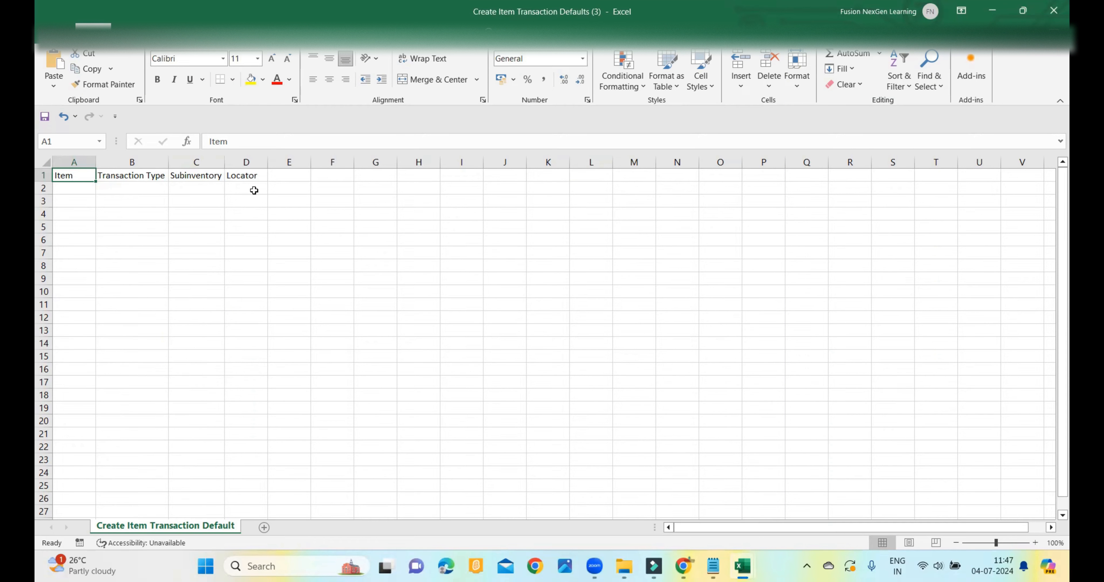
click(84, 192)
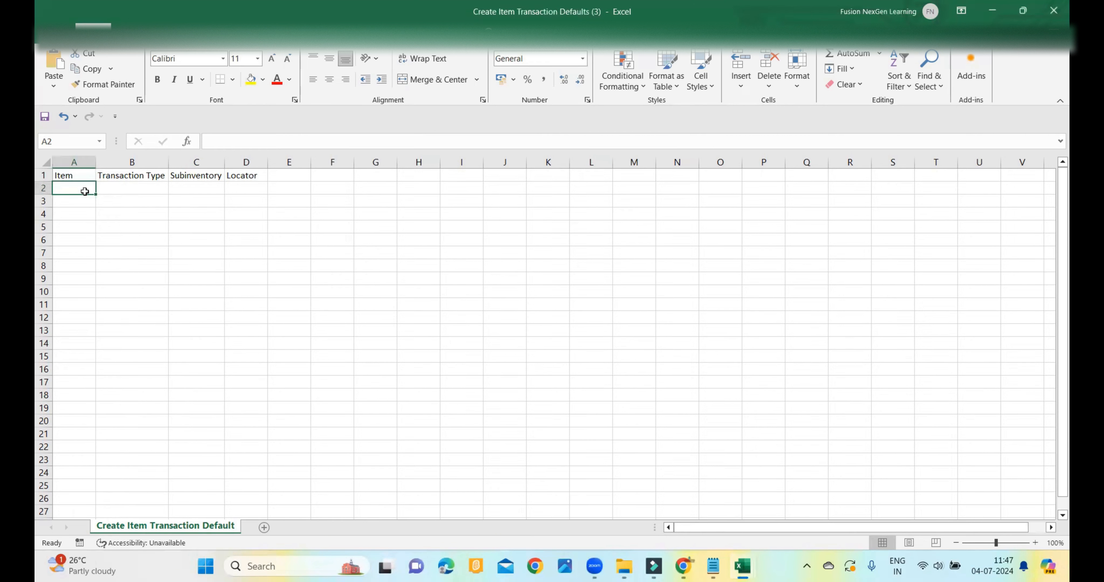
- Return to the browser, cancel the new transaction defaults form, and switch to the Manage Item Quantities page
click(683, 566)
click(966, 524)
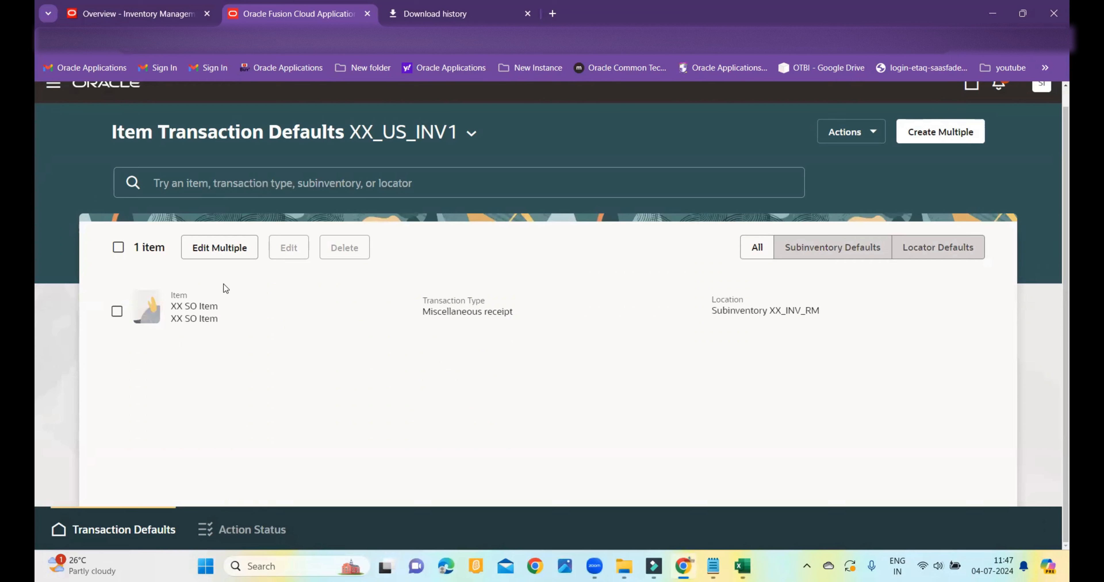
click(853, 133)
click(134, 14)
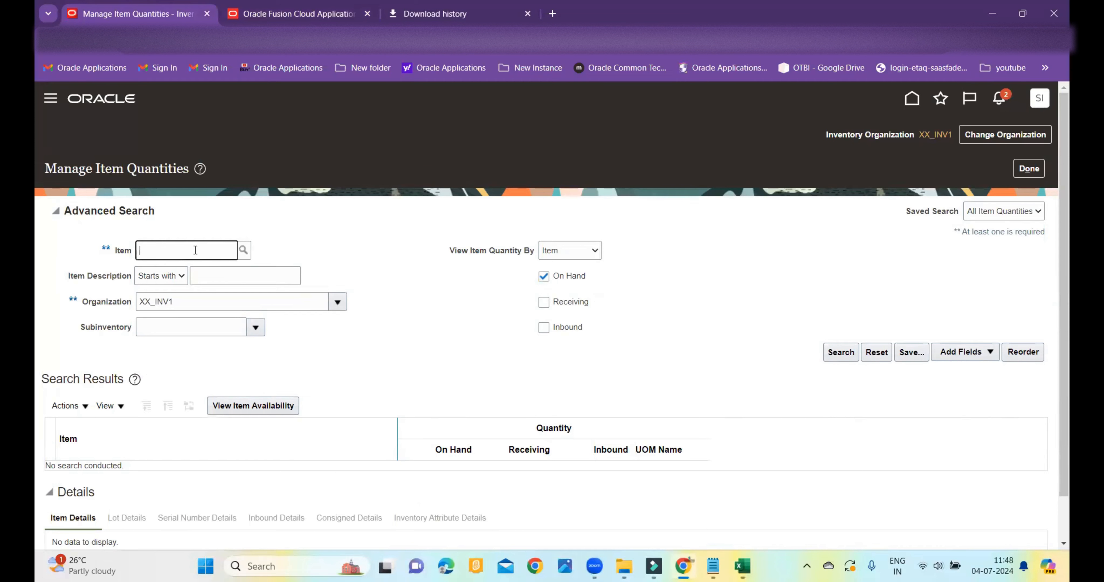
- Enter XX SO Item as the item in the quantities search criteria and copy its name
text(XX SO)
key(Tab)
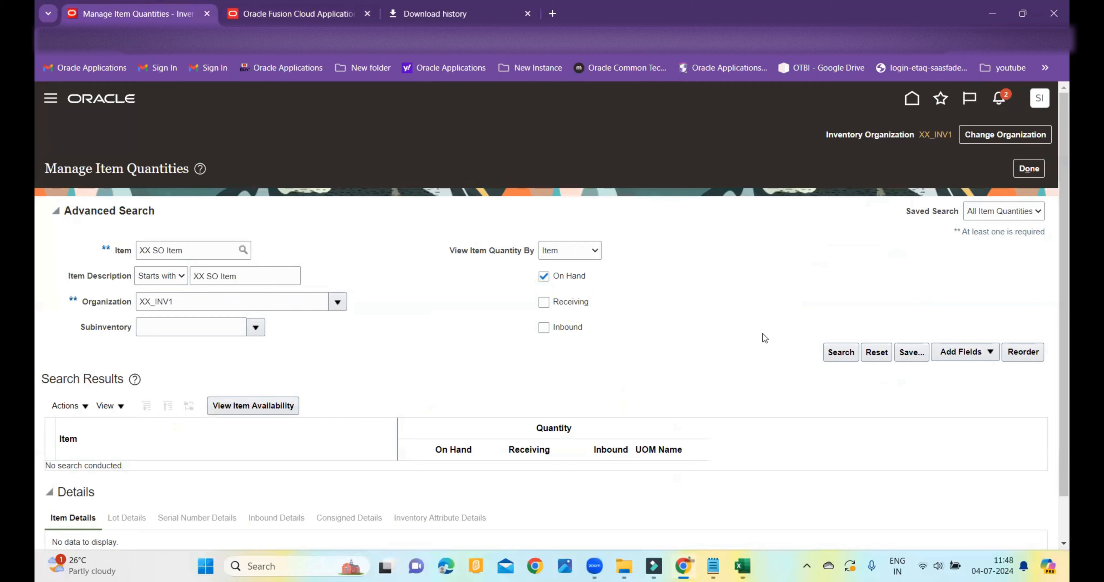
click(187, 249)
drag(189, 249, 107, 240)
key(ctrl+c)
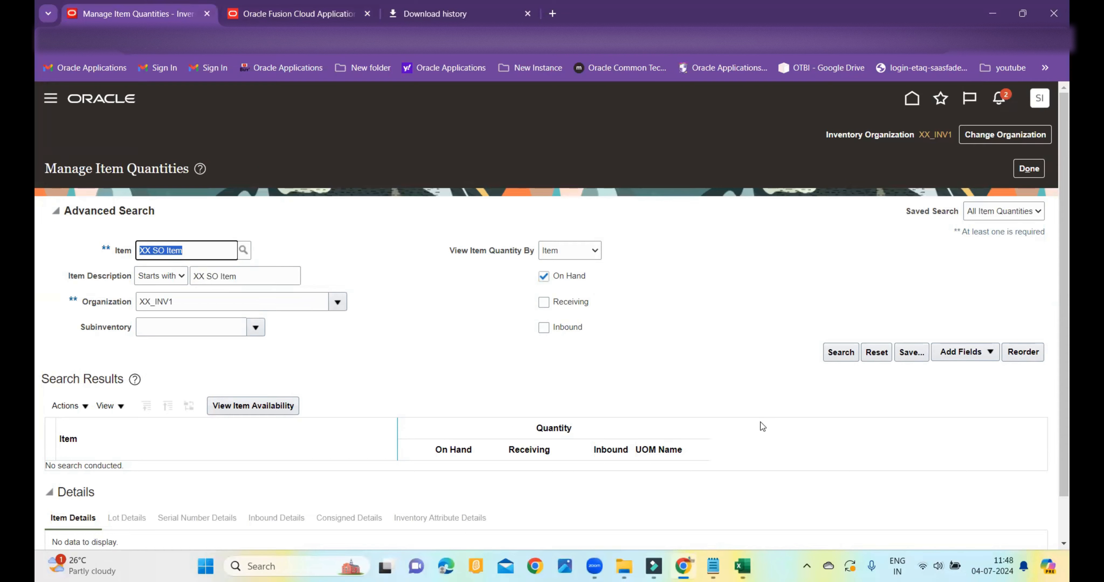
- Switch to the Excel template, paste XX SO Item into cell A2, and autofit the Item column
mouse_move(743, 566)
click(796, 513)
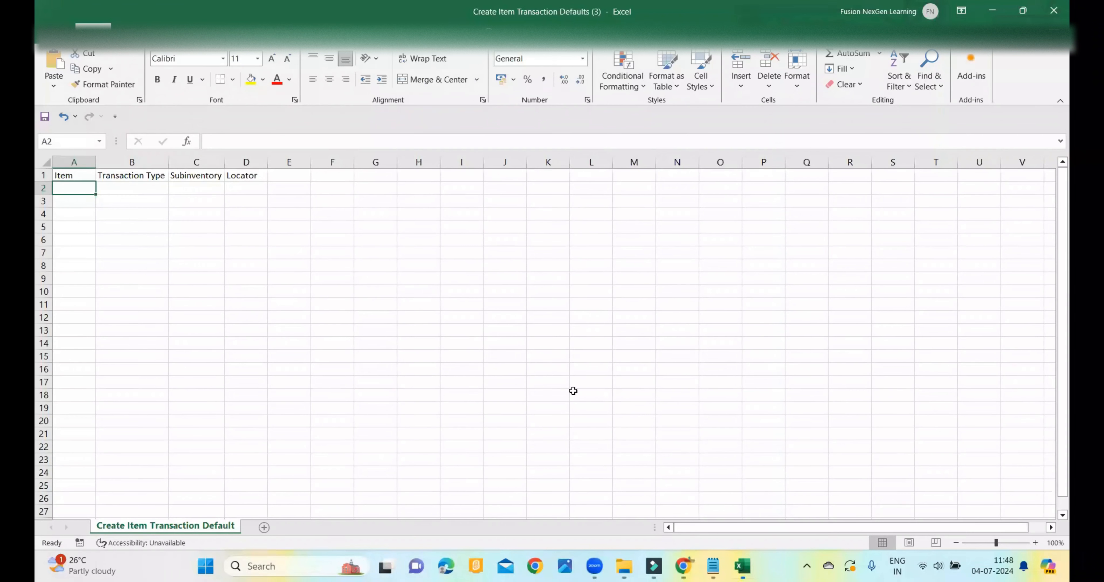
key(ctrl+v)
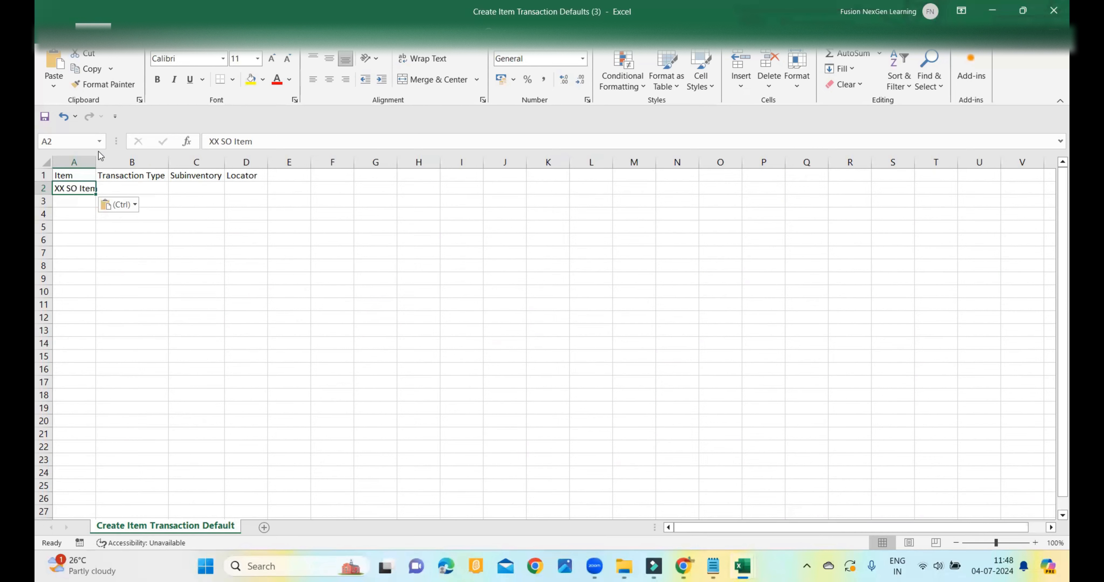
double_click(96, 161)
click(138, 192)
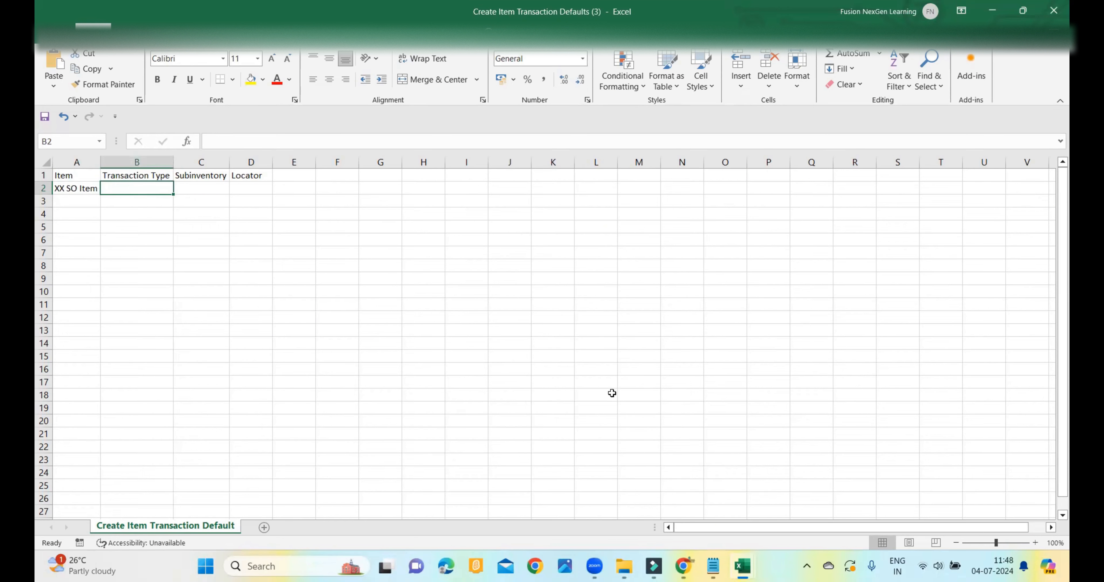
- Switch back to the browser and search the on-hand quantities of XX SO Item in organization XX_INV1
mouse_move(683, 559)
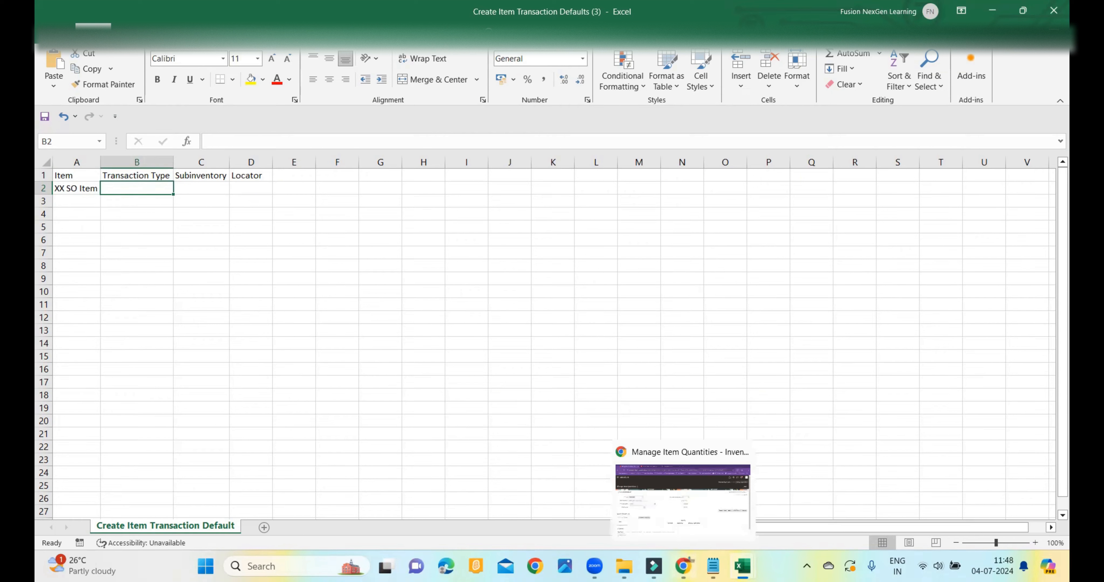
click(684, 518)
scroll(386, 341, down, 1)
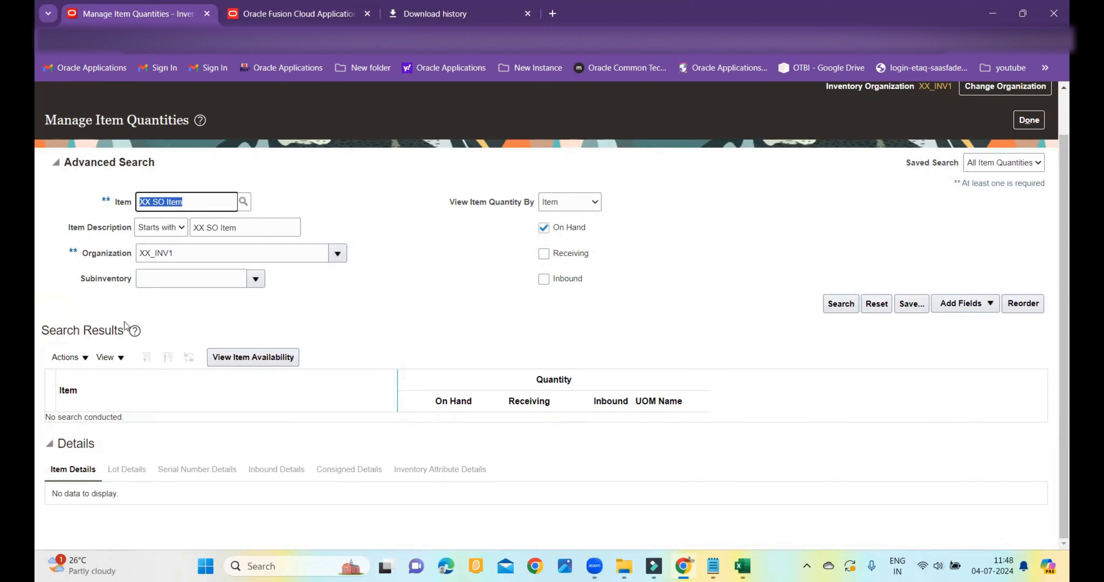
click(840, 304)
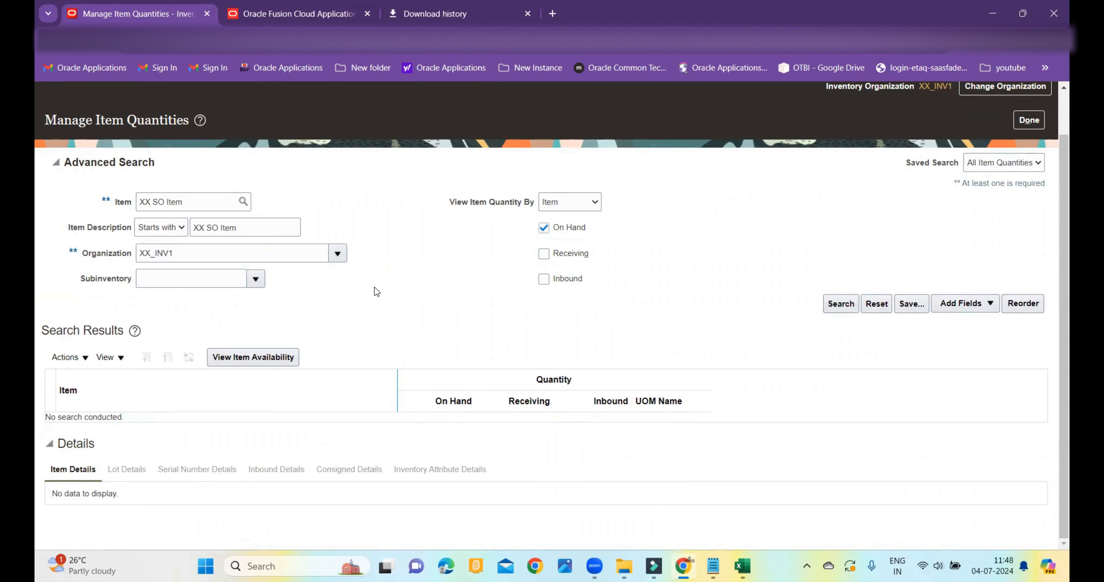
- Expand the XX SO Item result through organization XX_INV1 to its subinventory and copy the subinventory name XX_INV_FG
click(69, 315)
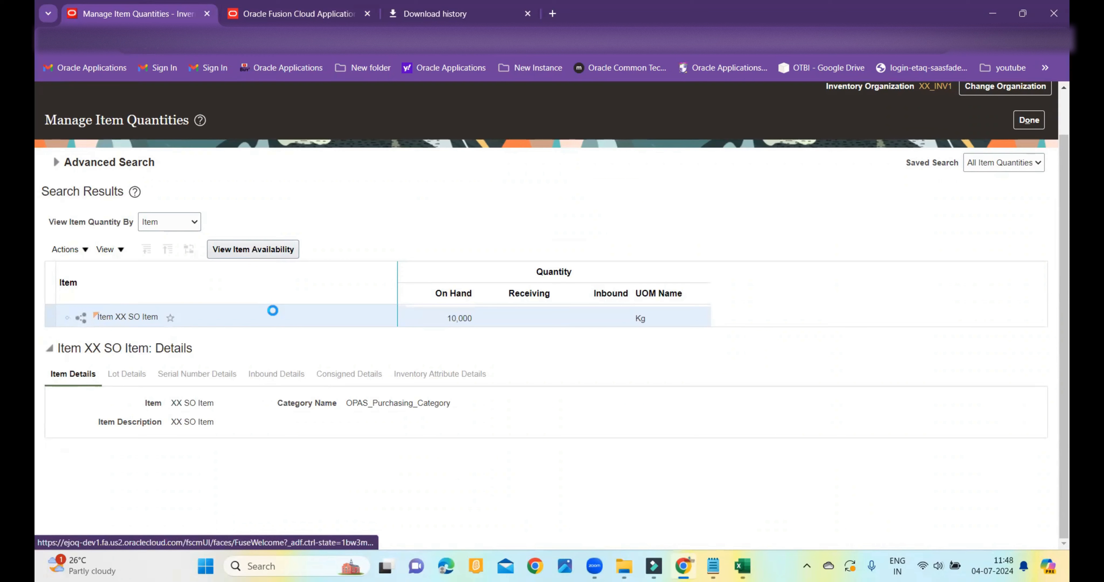
click(84, 338)
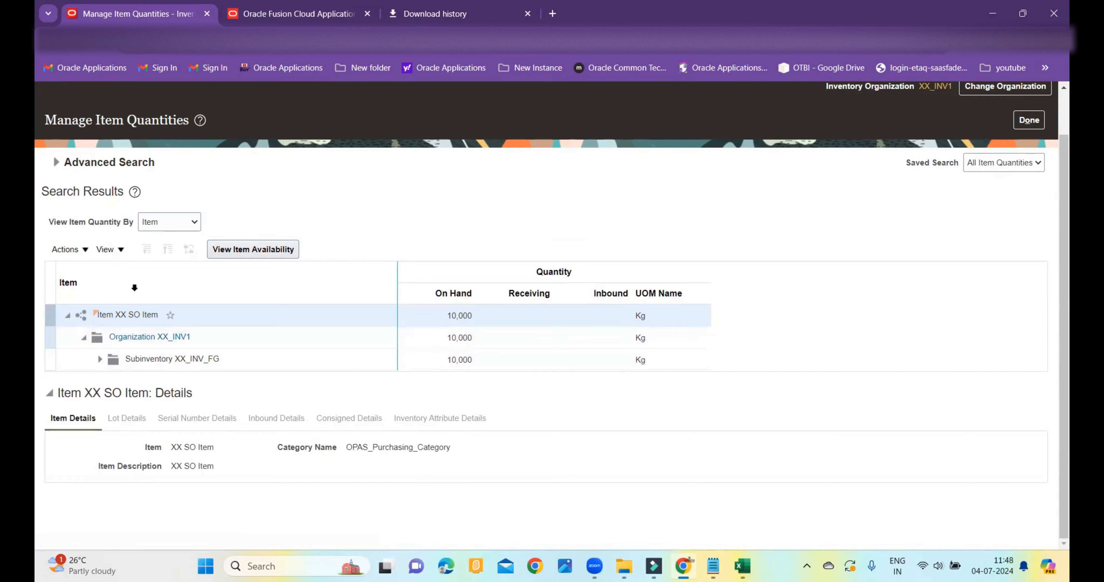
click(100, 359)
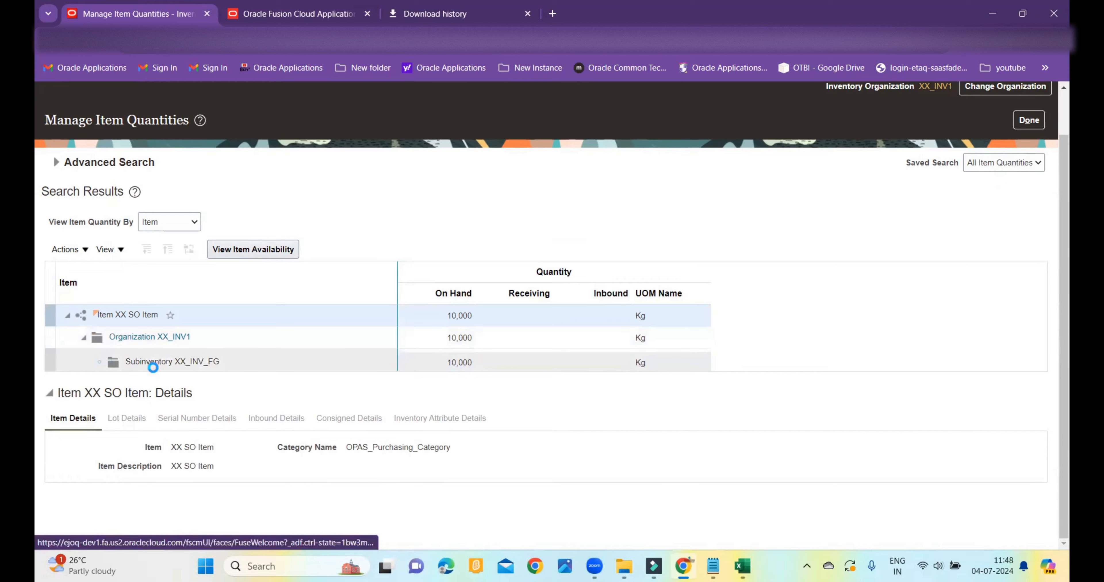
click(177, 359)
drag(177, 359, 220, 359)
key(ctrl+c)
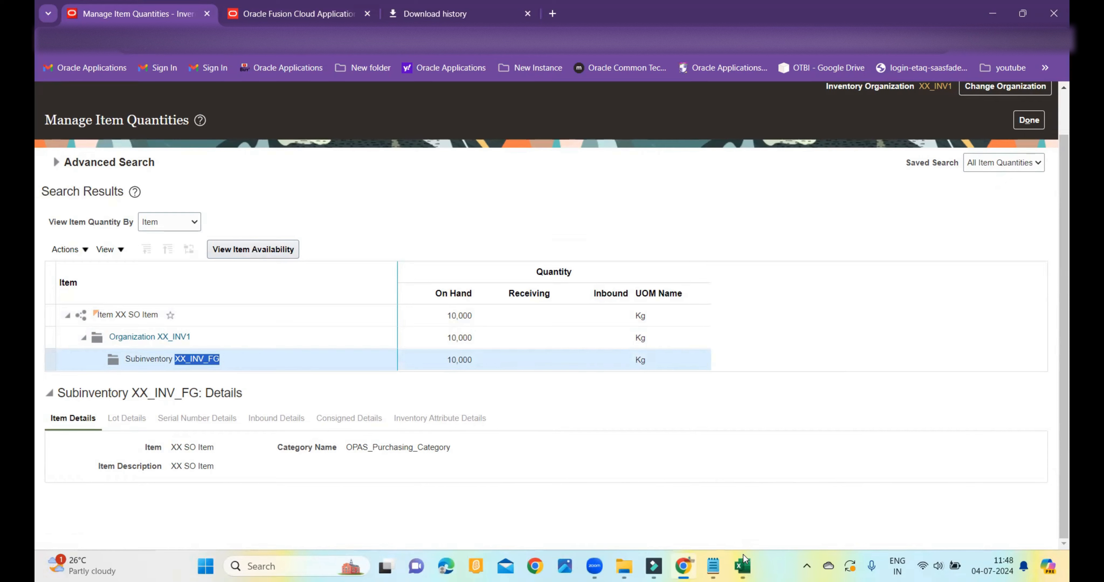
- Switch to the Excel template and paste XX_INV_FG into cell C2 under Subinventory
mouse_move(742, 566)
click(770, 512)
click(200, 188)
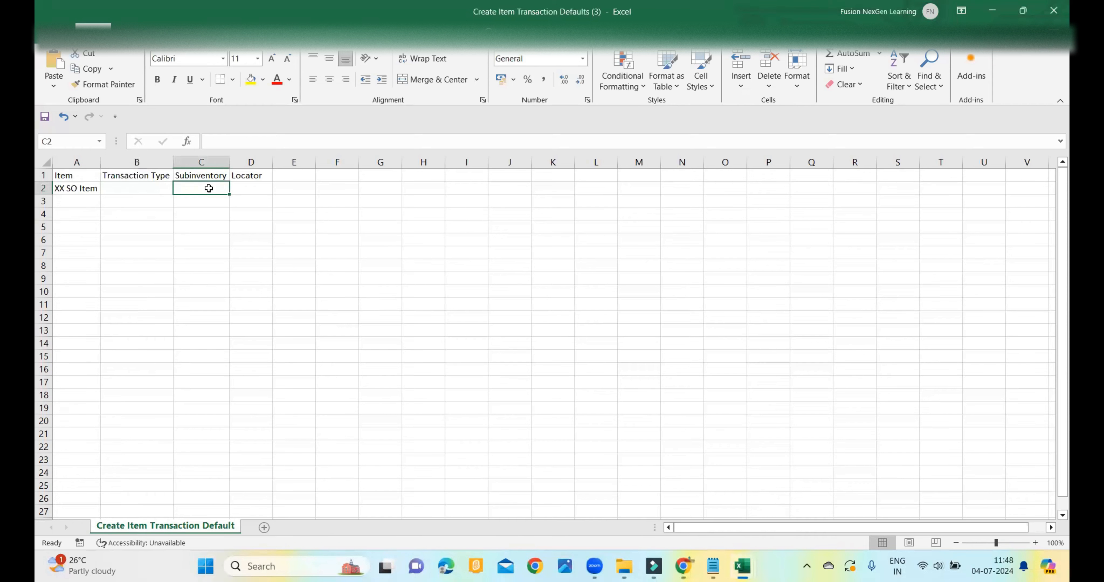
key(ctrl+v)
- Select cell B2, return to the browser, open the New Transaction Defaults form, and copy the transaction type name Miscellaneous receipt
click(147, 193)
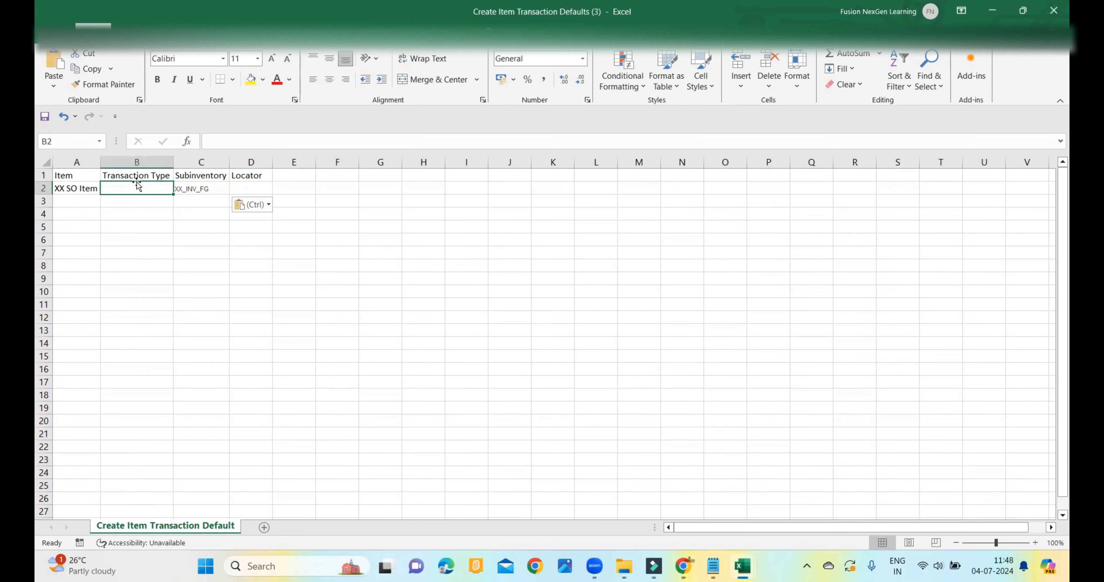
mouse_move(682, 558)
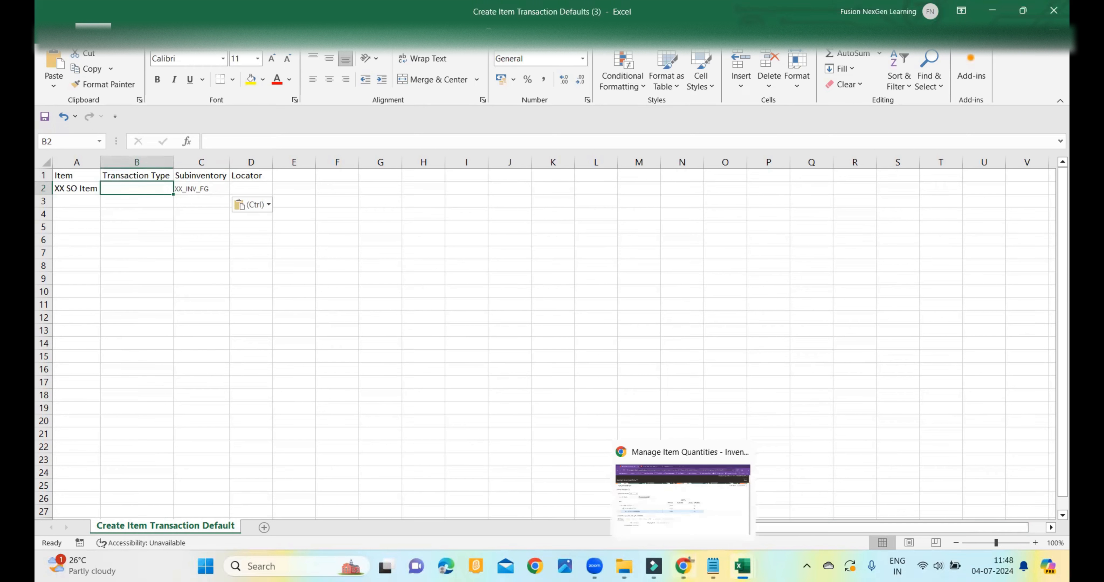
click(690, 518)
click(240, 17)
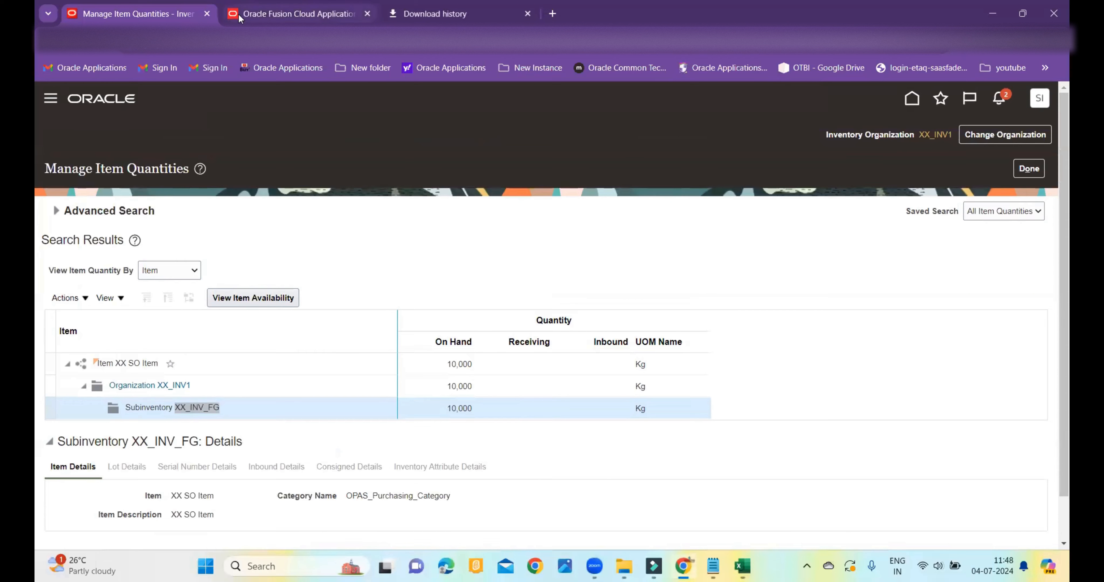
click(671, 154)
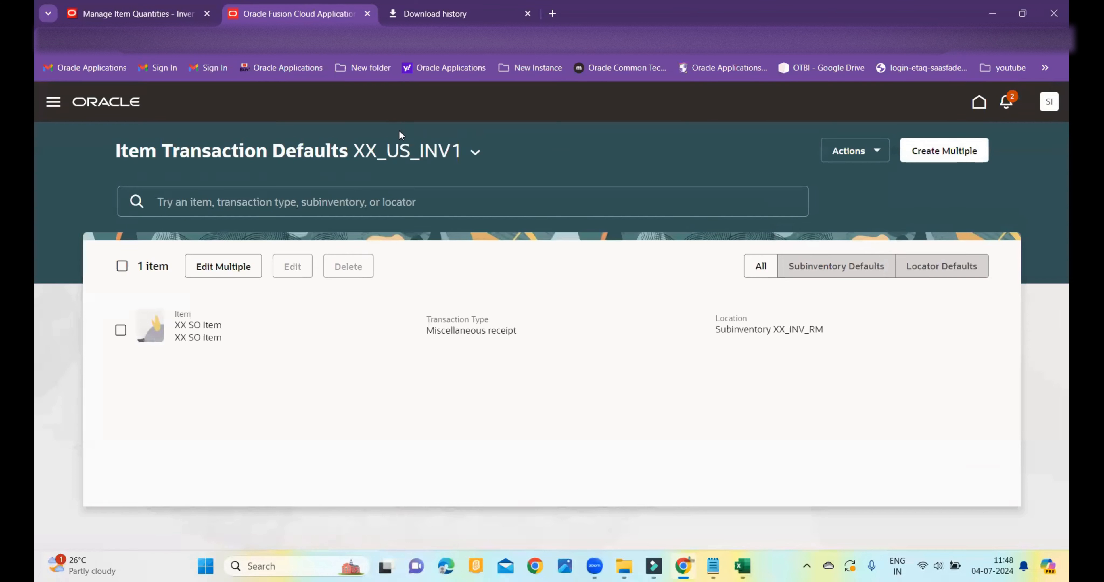
scroll(600, 321, down, 2)
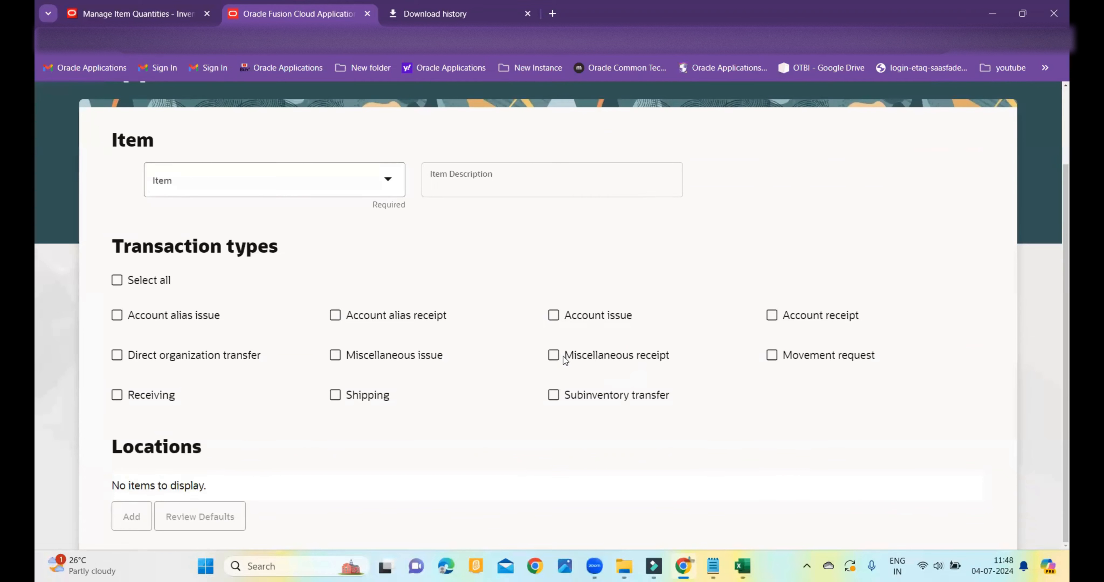
drag(562, 355, 670, 356)
right_click(658, 358)
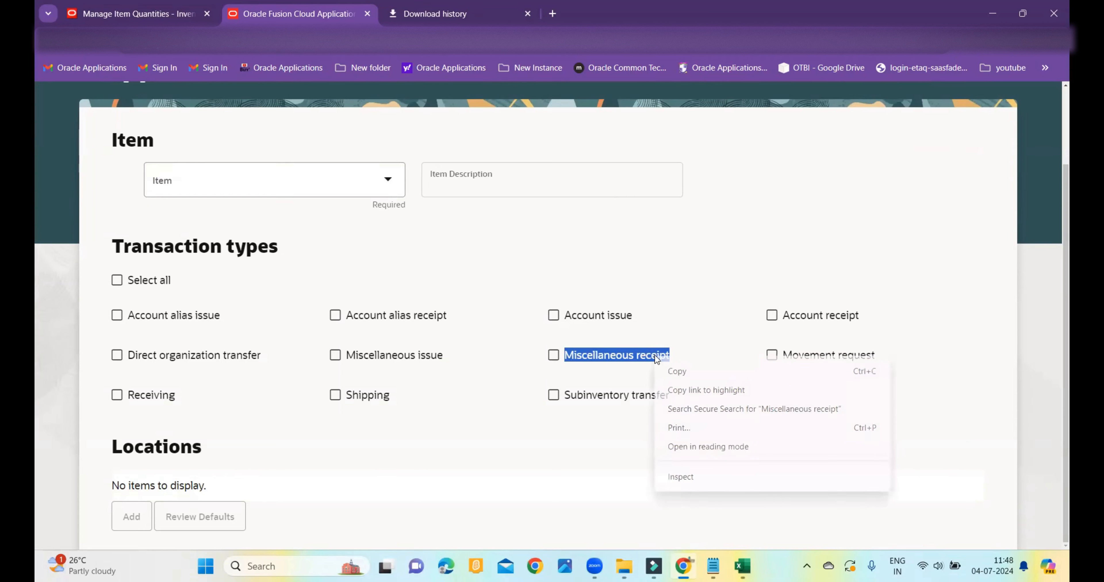
click(667, 366)
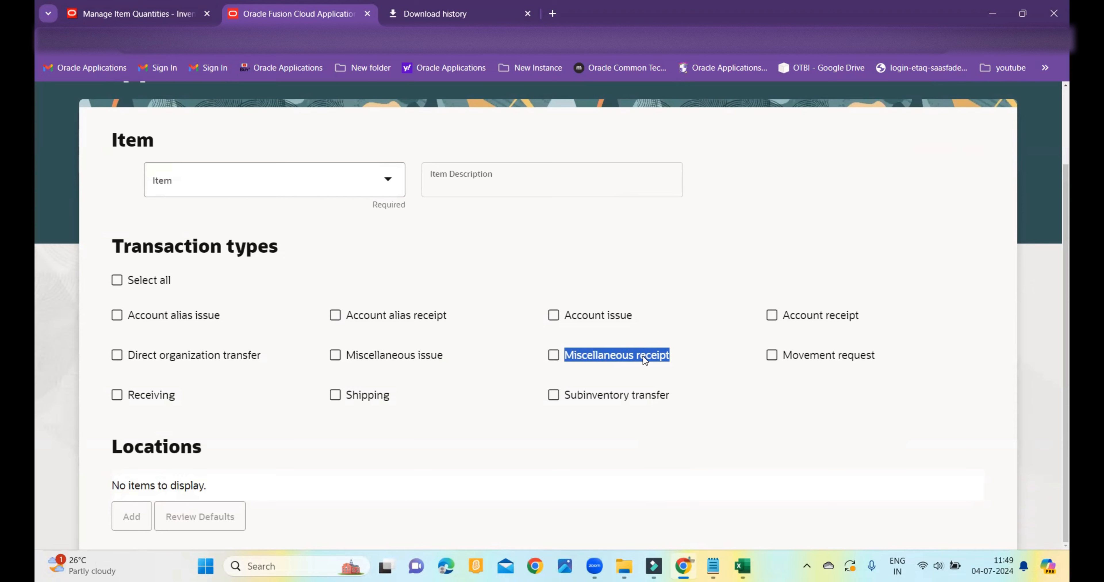
- Switch to the Excel template, paste Miscellaneous receipt into cell B2, and autofit the Transaction Type column
click(145, 20)
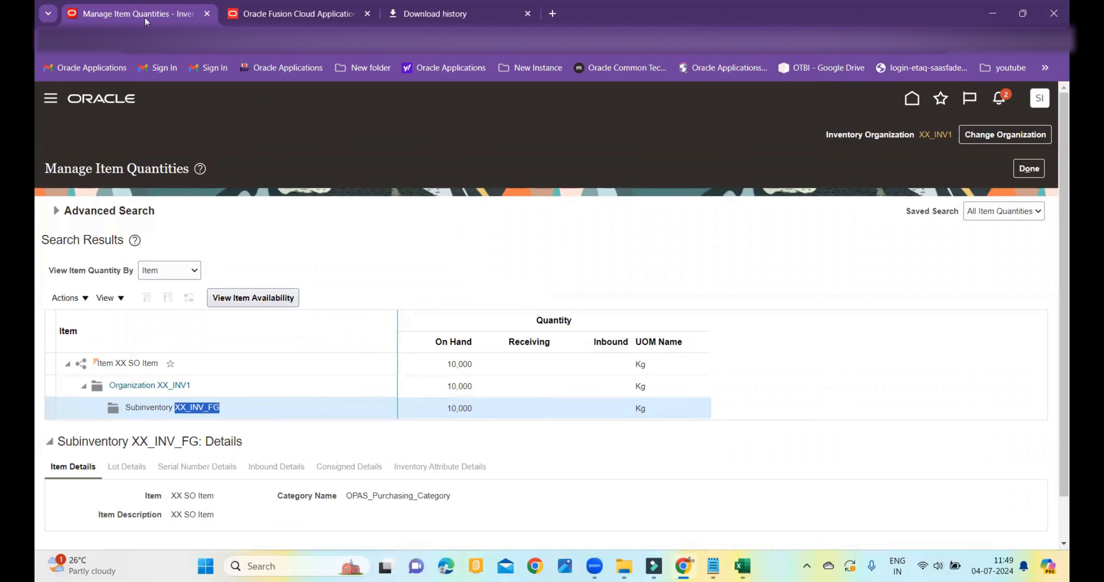
mouse_move(756, 562)
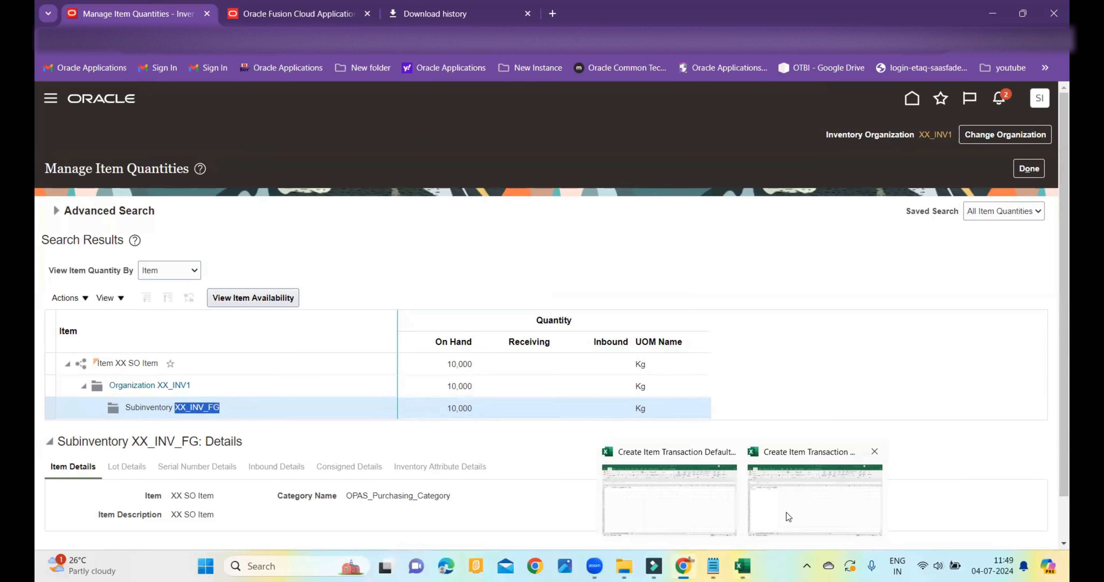
click(789, 519)
key(ctrl+v)
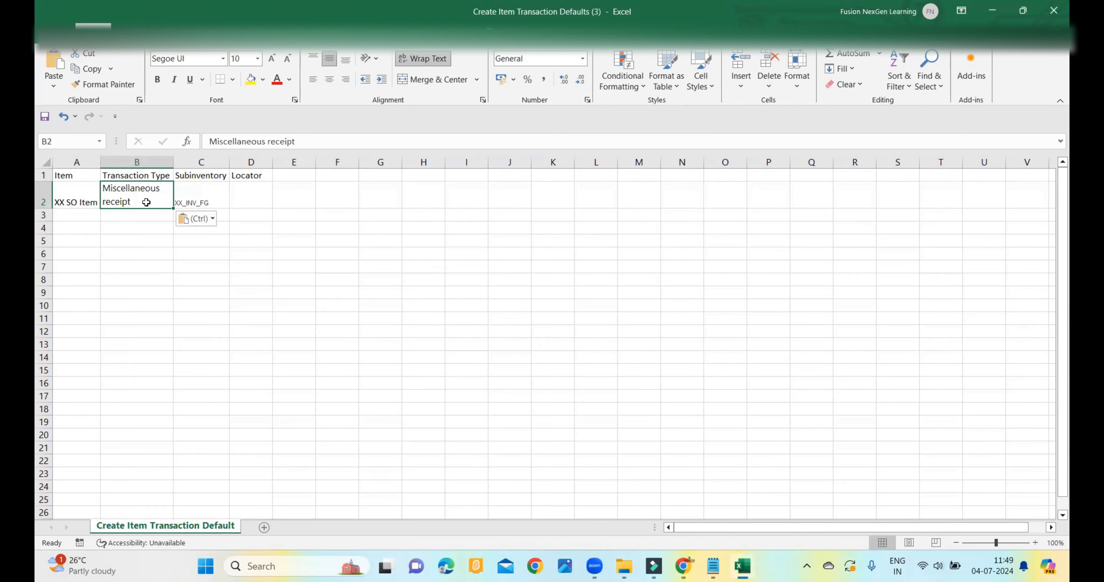
click(211, 219)
click(208, 253)
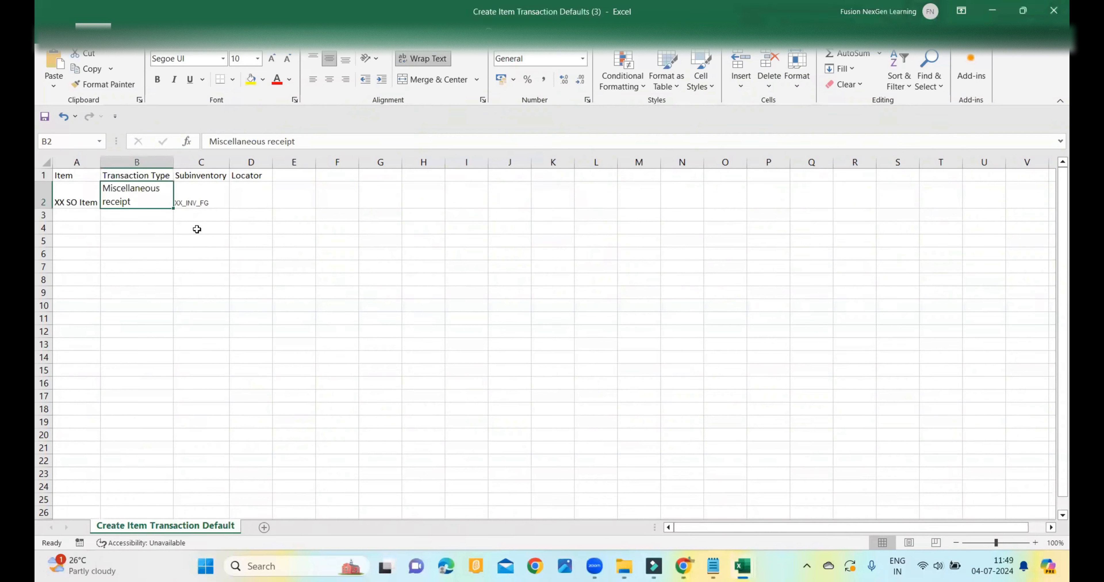
double_click(174, 162)
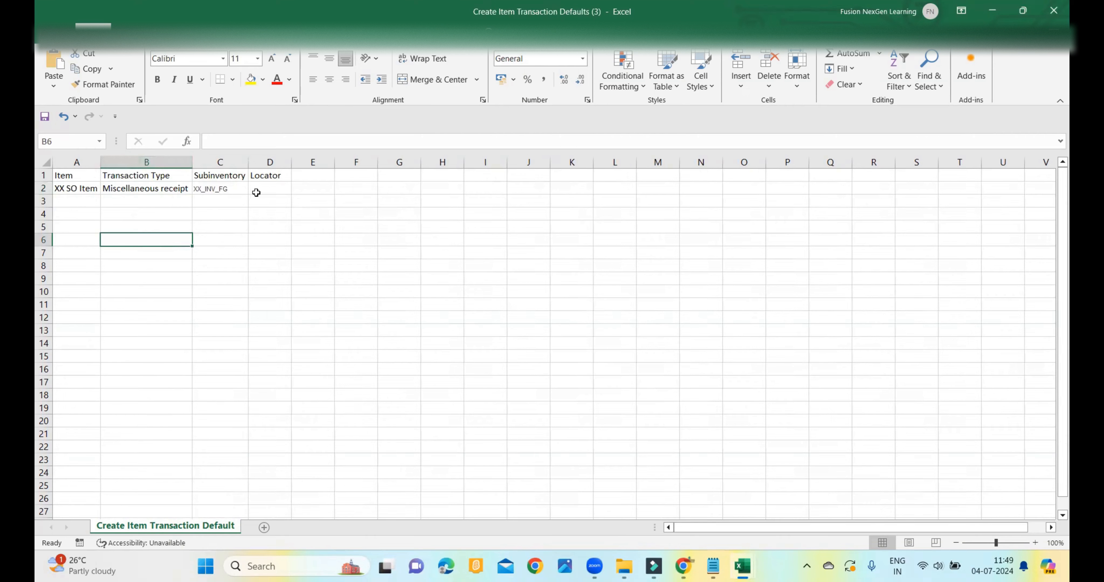
- Save the filled template as Create Item Transaction Defaults_Updated in CSV UTF-8 (Comma delimited) format
click(273, 189)
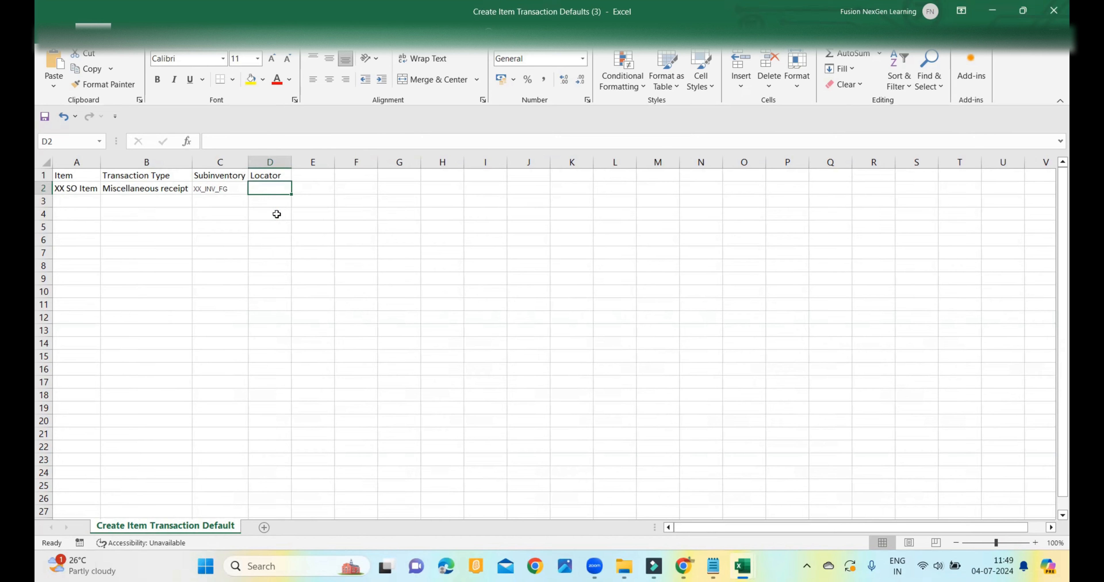
key(ctrl+s)
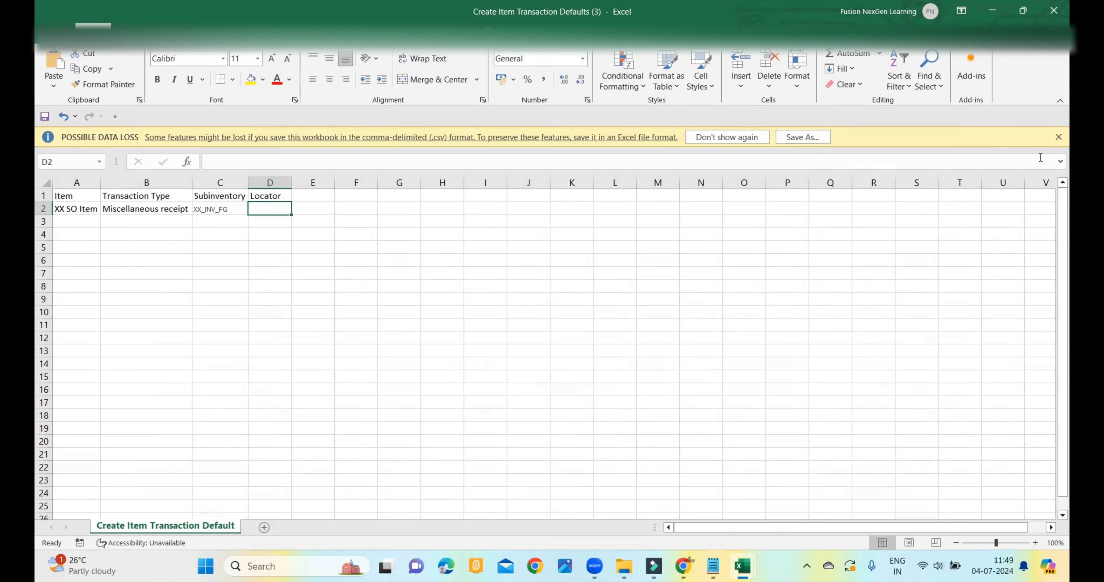
click(1058, 137)
key(ctrl+s)
click(817, 138)
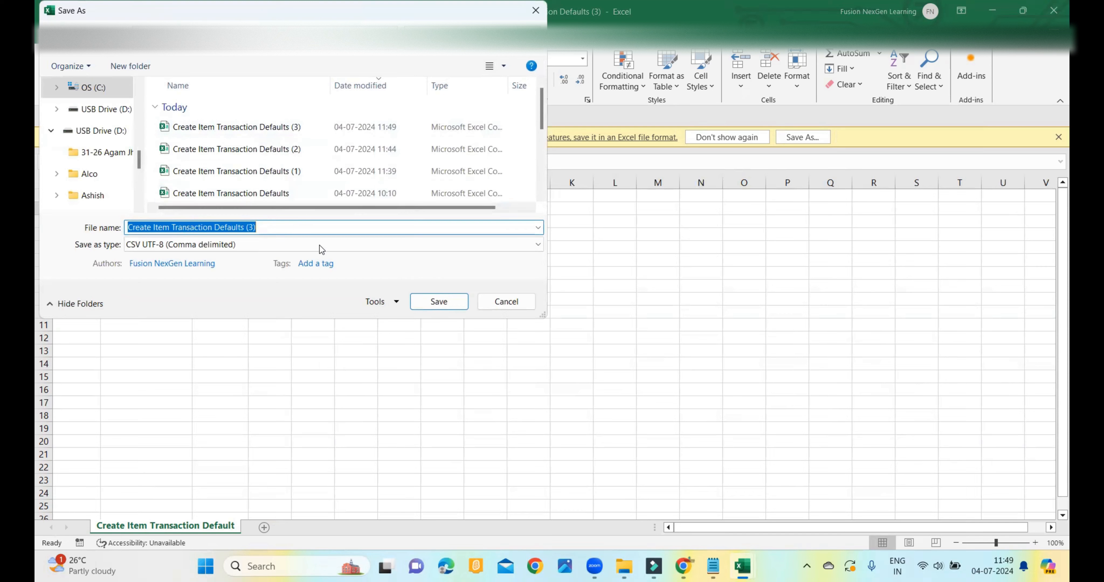
click(281, 225)
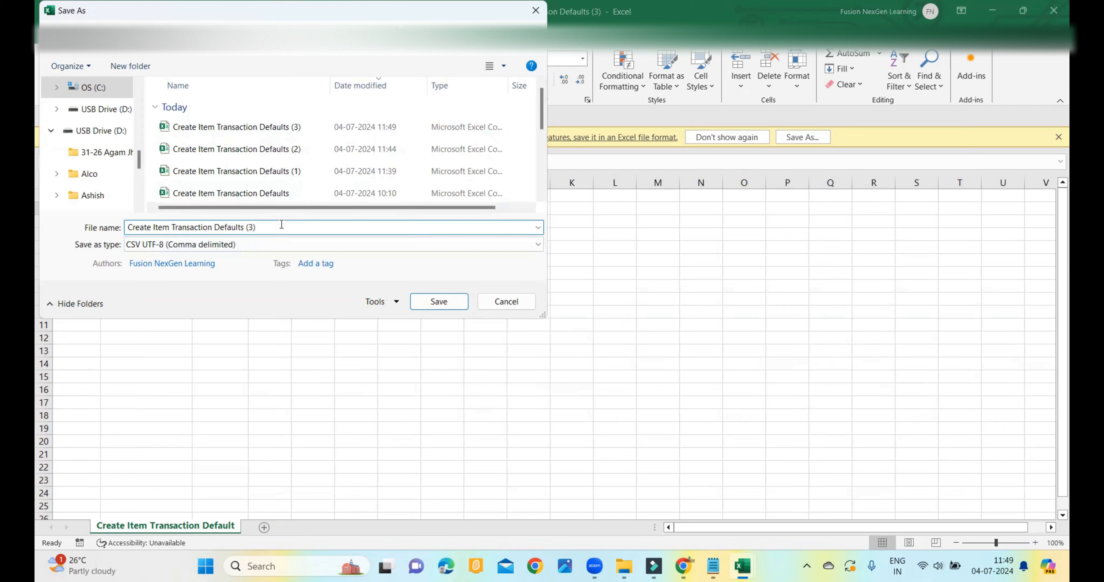
key(BackSpace)
key(BackSpace)
key(BackSpace)
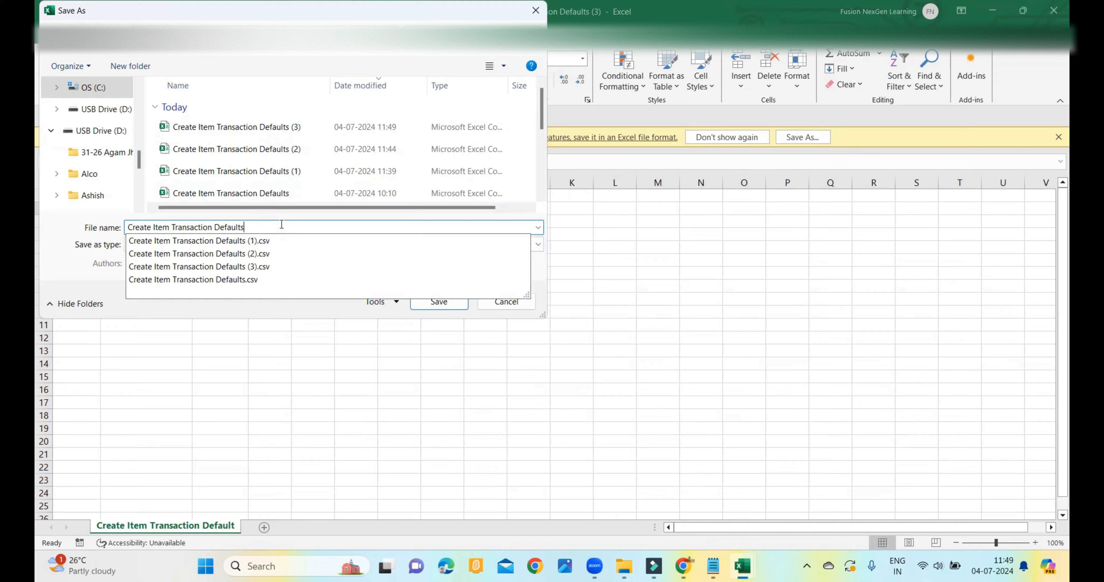
text(_)
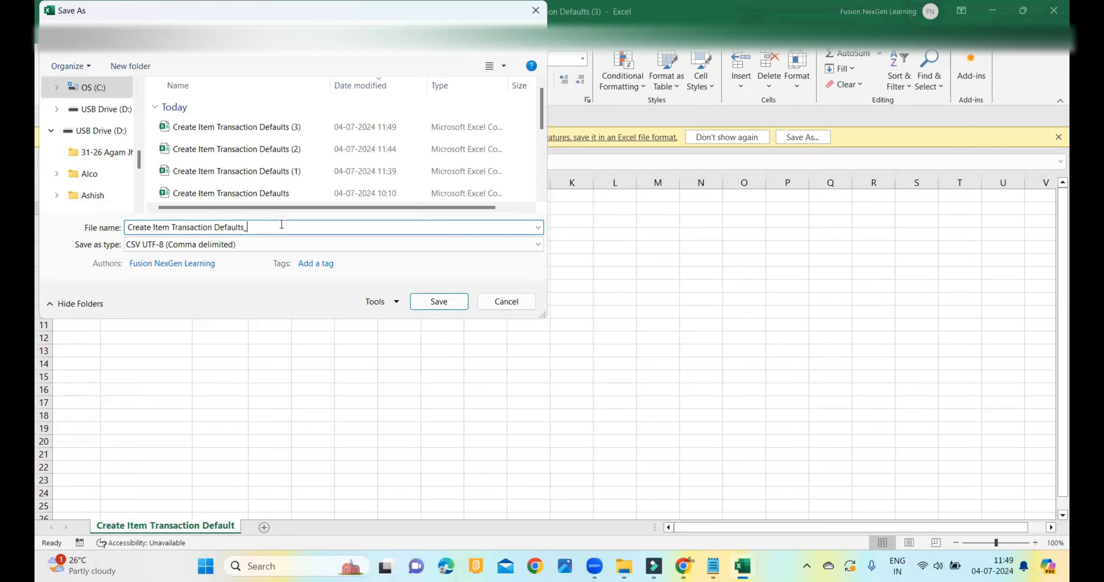
text(Updated)
click(438, 302)
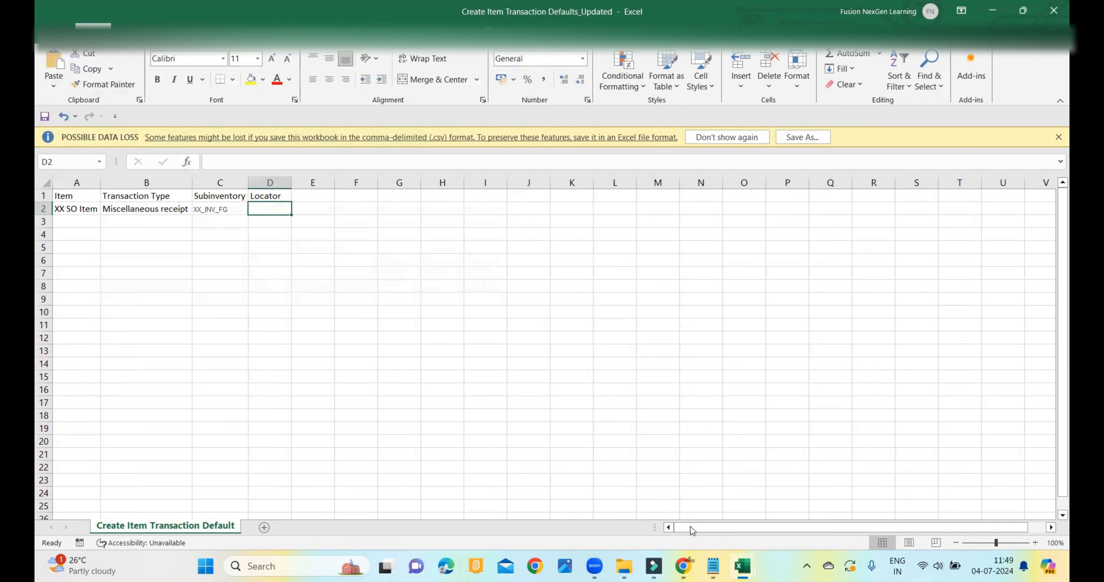
- Return to the browser and cancel the New Transaction Defaults form
mouse_move(683, 566)
click(684, 514)
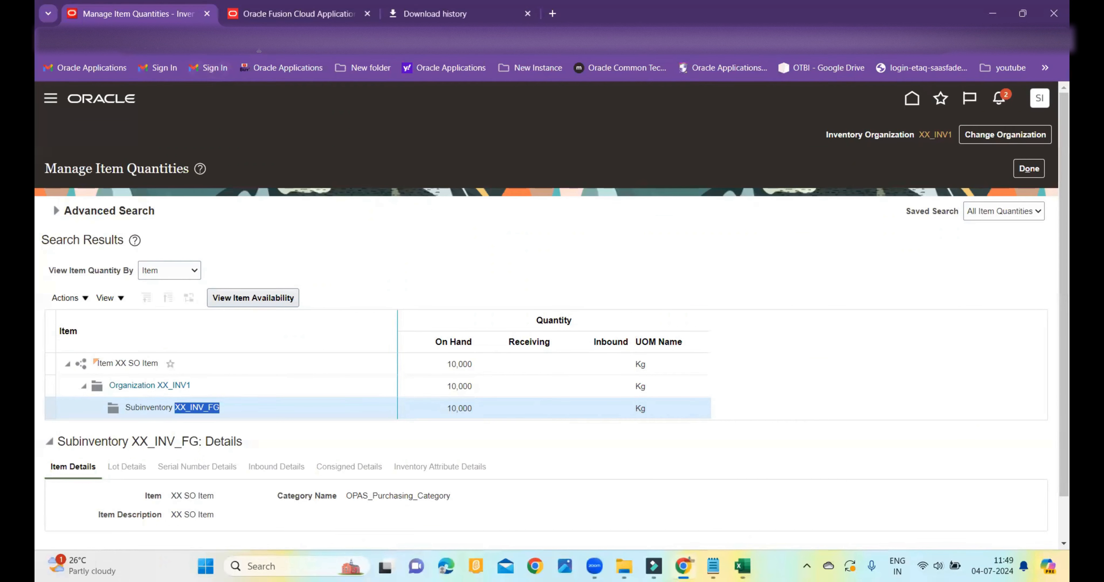
click(248, 25)
scroll(883, 247, up, 2)
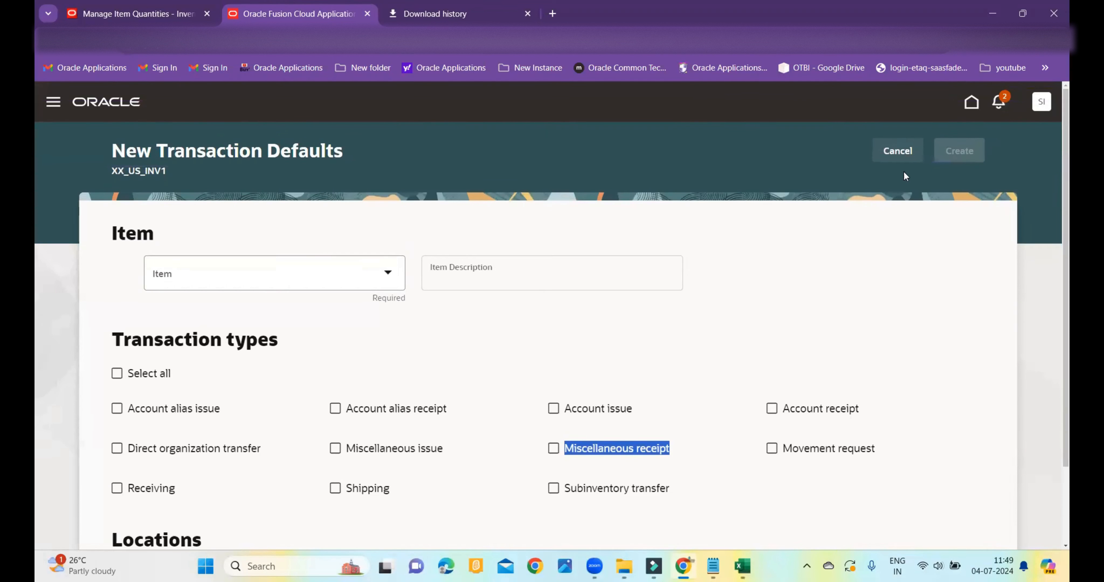
click(897, 152)
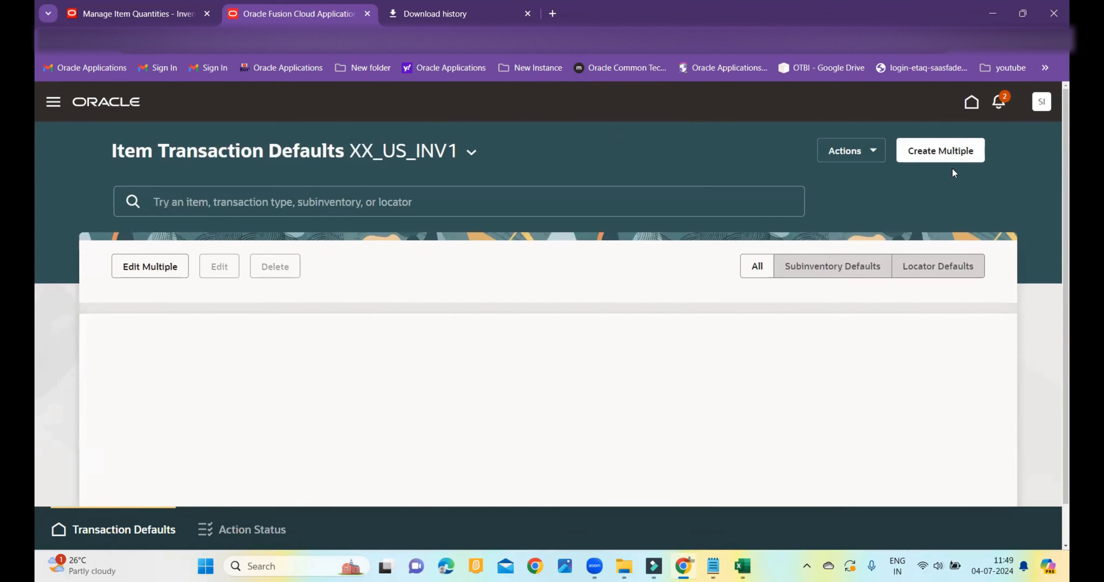
- Start creating multiple defaults, upload Create Item Transaction Defaults_Updated as the filled template, and submit it
click(962, 161)
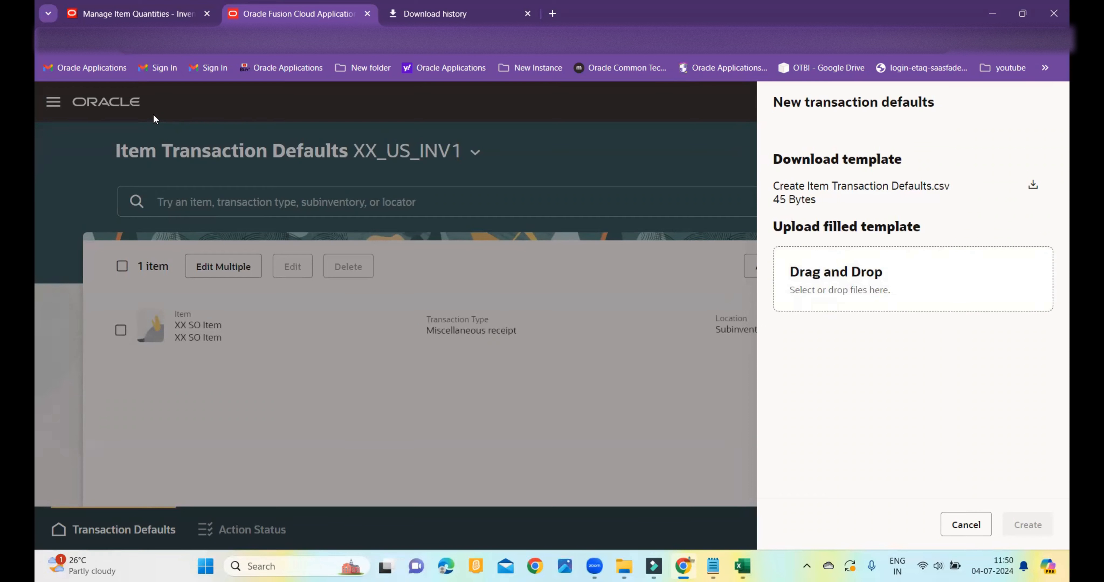
click(861, 273)
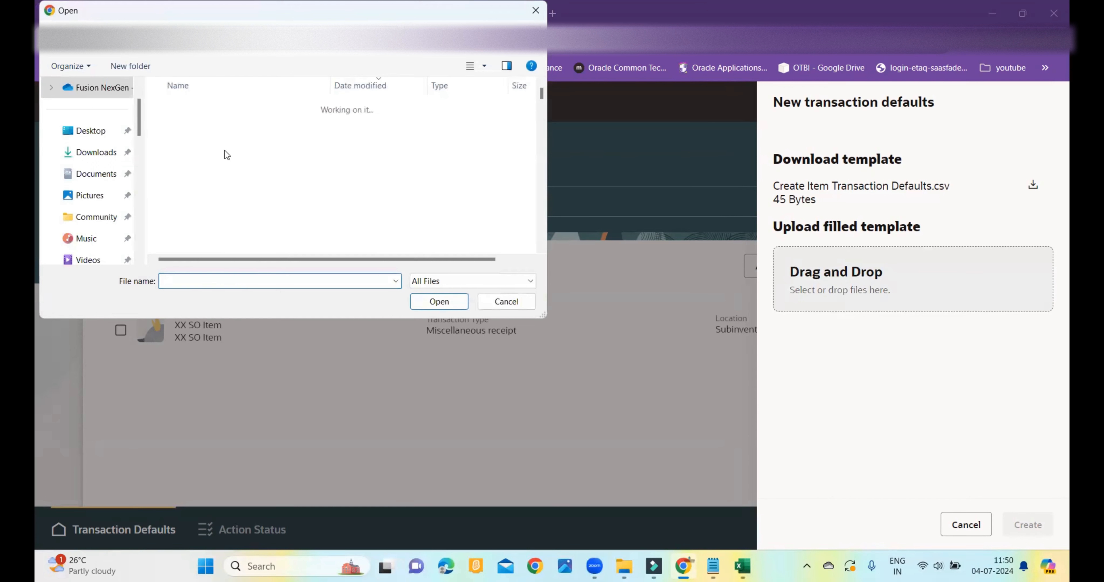
click(230, 124)
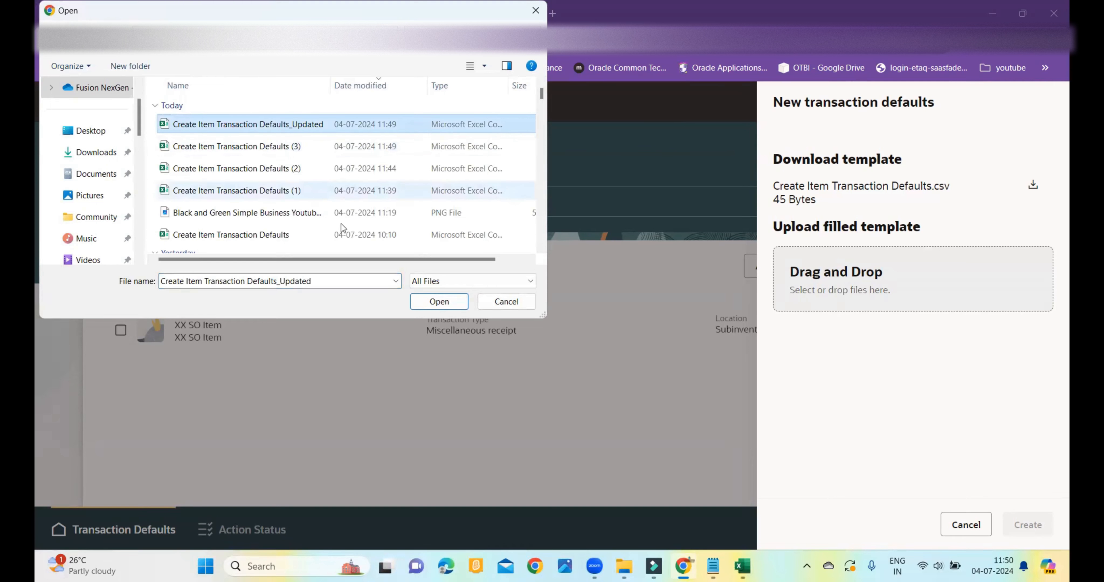
click(439, 302)
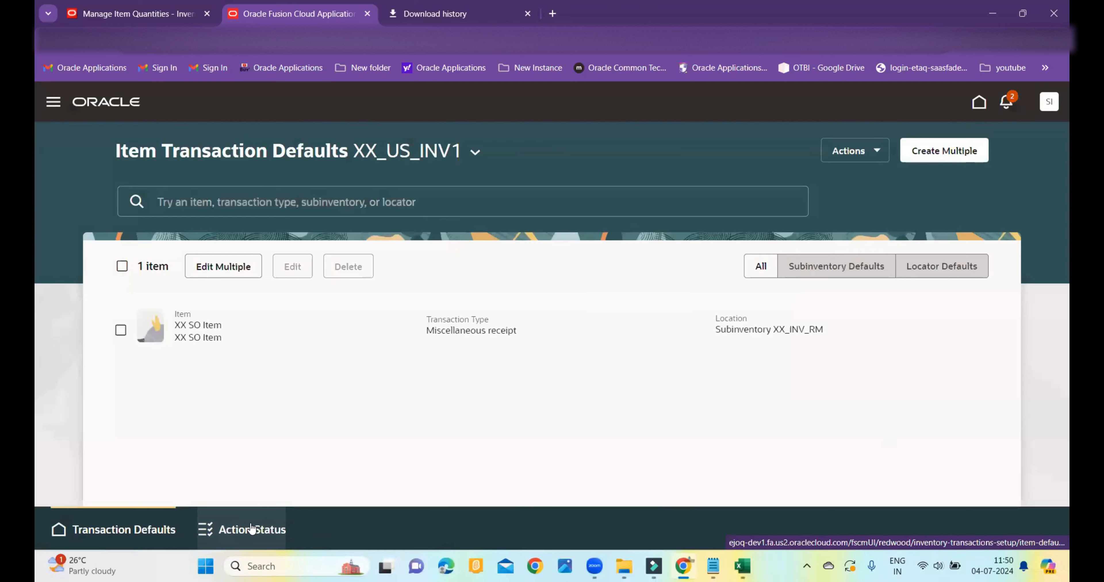
- Check and refresh the action status of the newest Create Multiple task and download its error details file
click(244, 534)
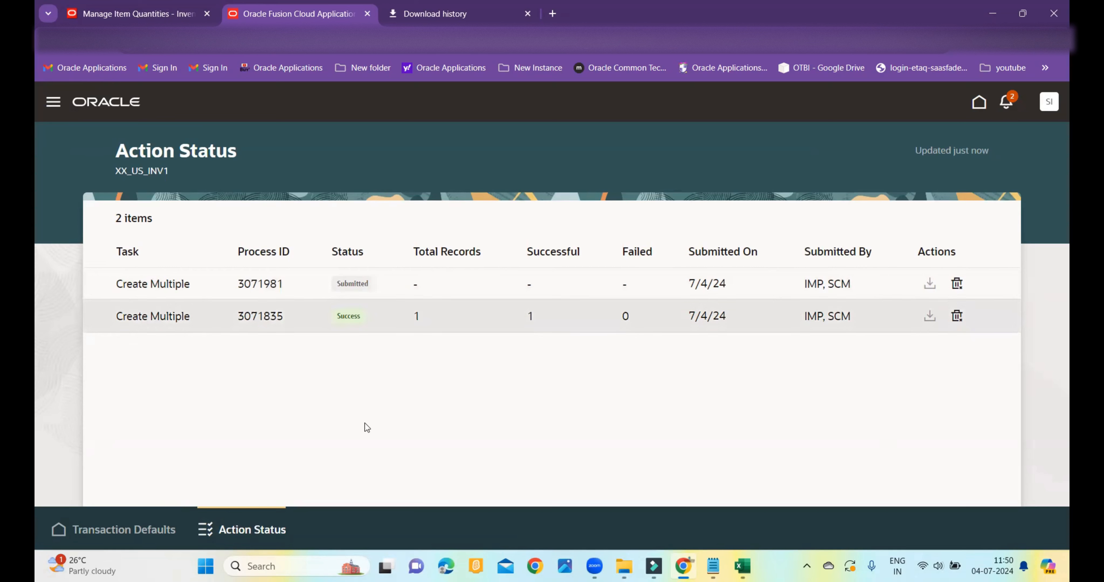
click(147, 527)
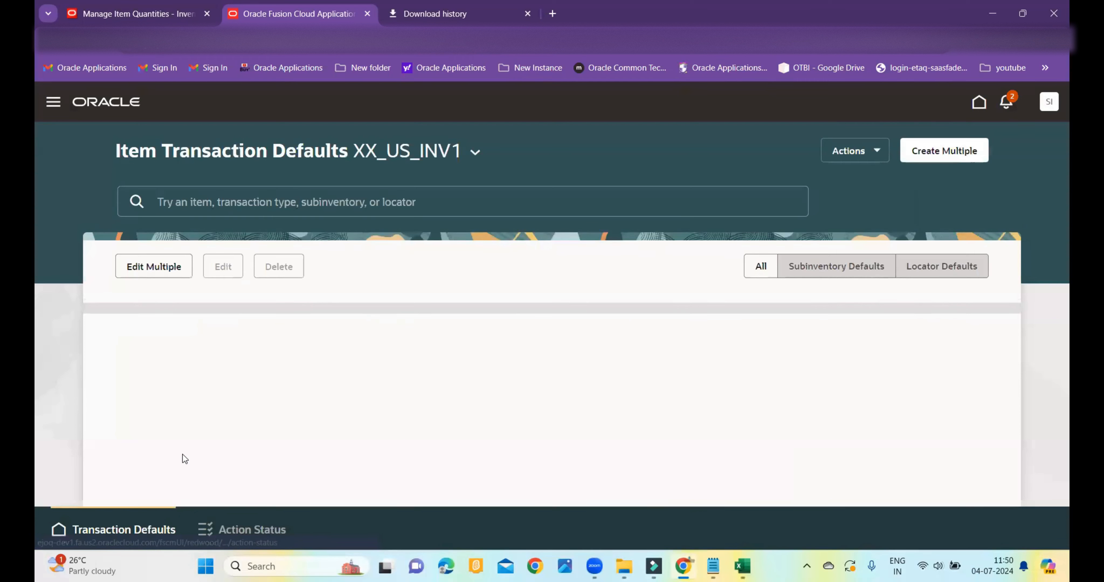
click(245, 534)
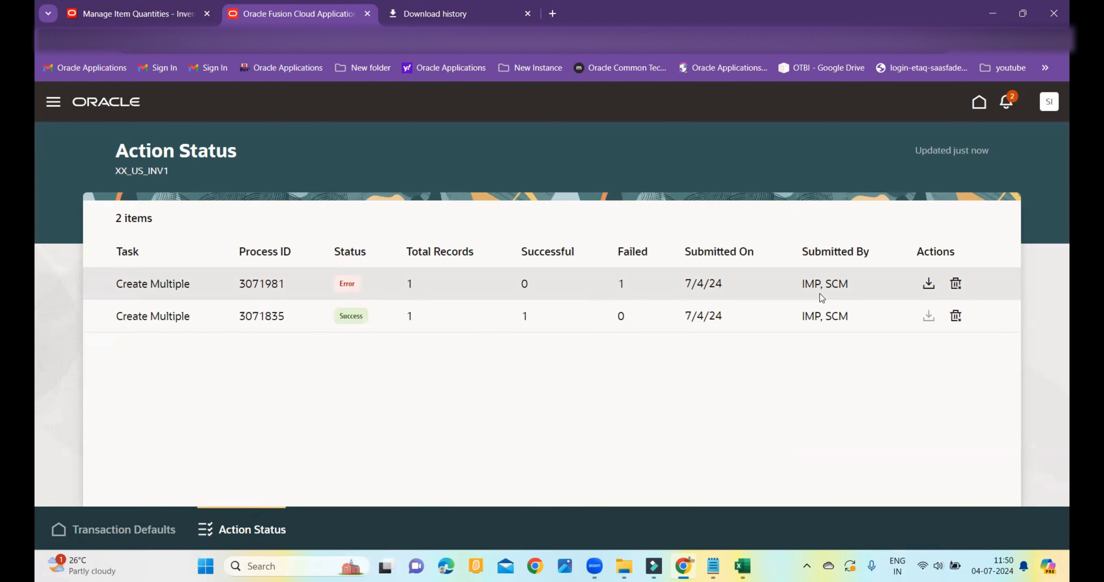
click(932, 287)
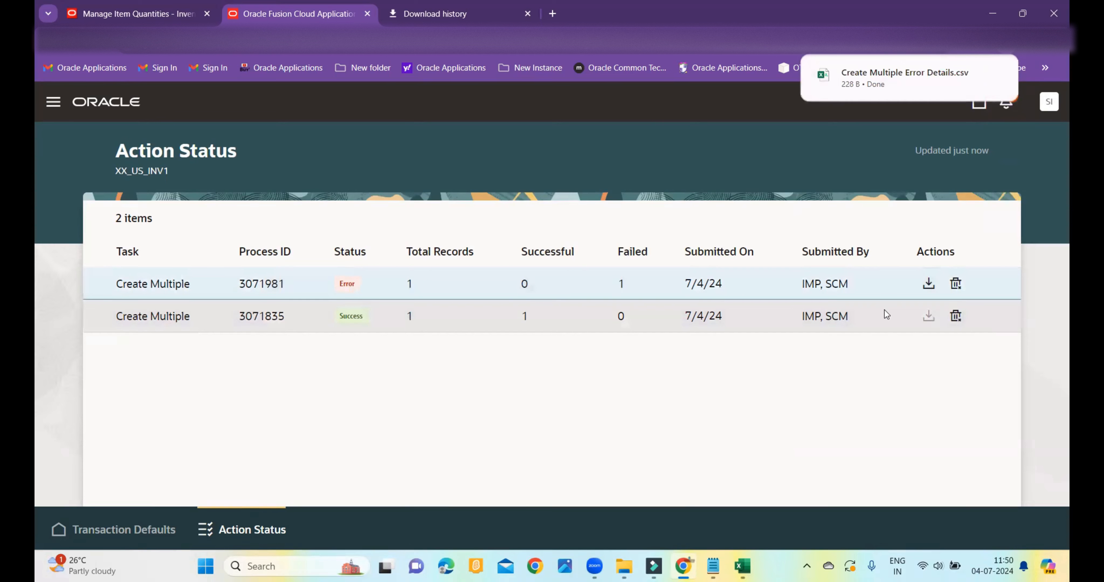
- Open the downloaded Create Multiple Error Details file in Excel and read the status reason of the failed record
mouse_move(916, 75)
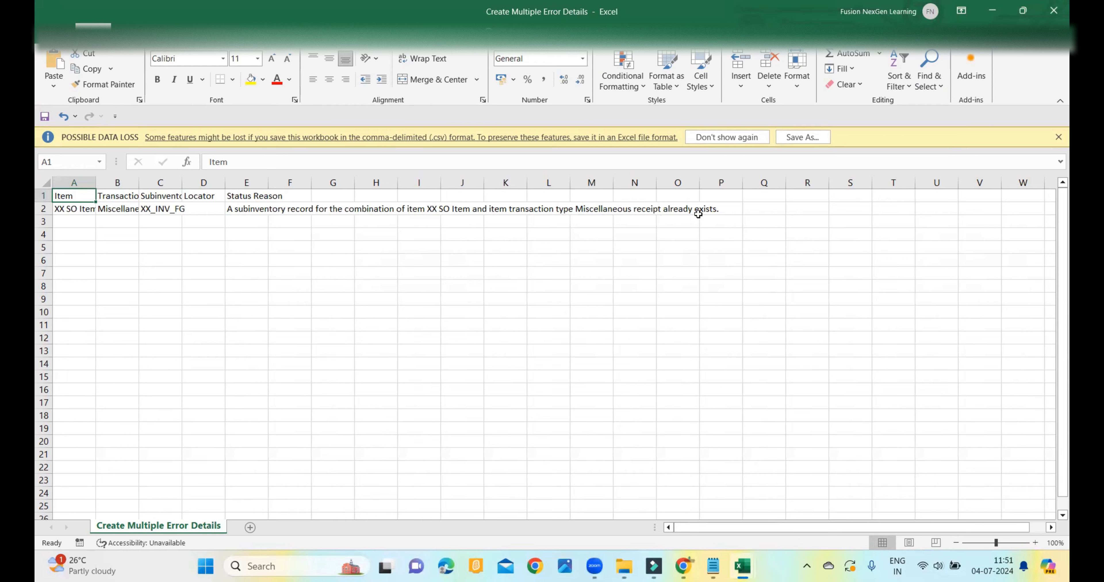
drag(728, 209, 234, 211)
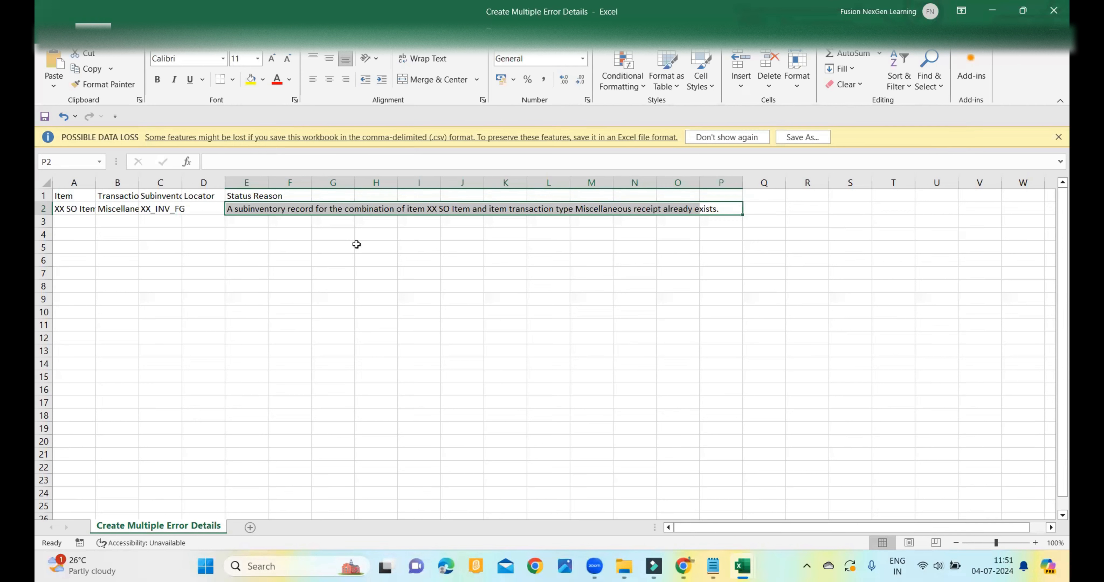
- Return to the browser, start creating transaction defaults by item, and copy the transaction type name "Miscellaneous issue" from the form
mouse_move(683, 565)
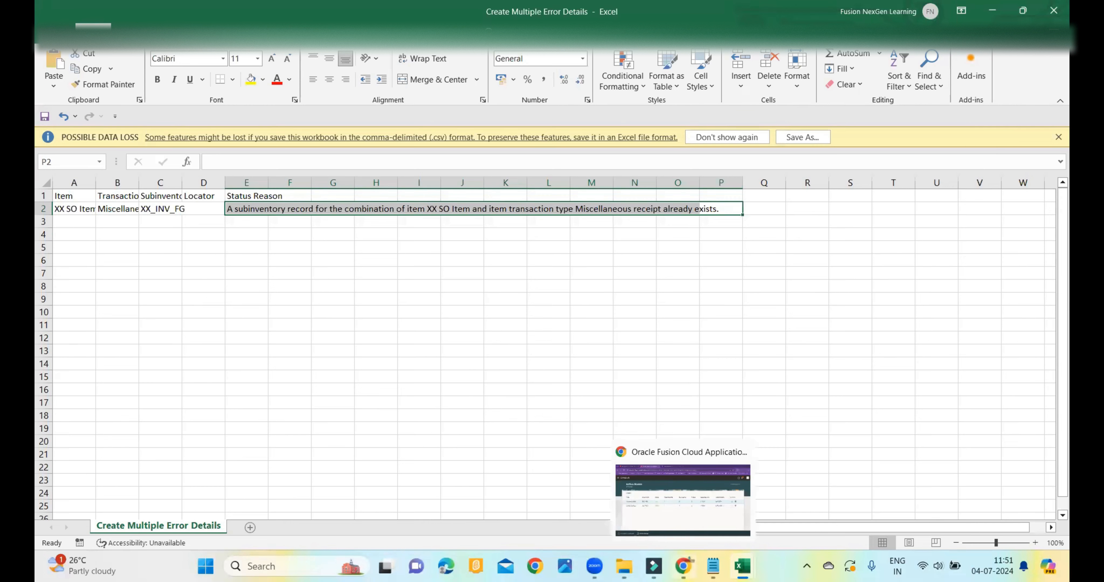
click(683, 501)
click(123, 529)
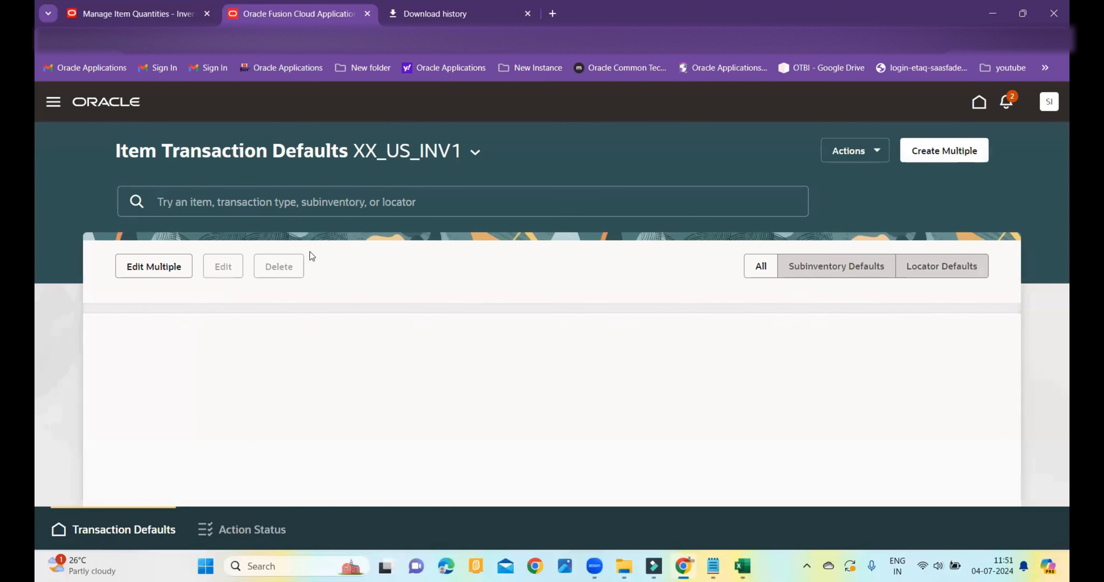
click(874, 151)
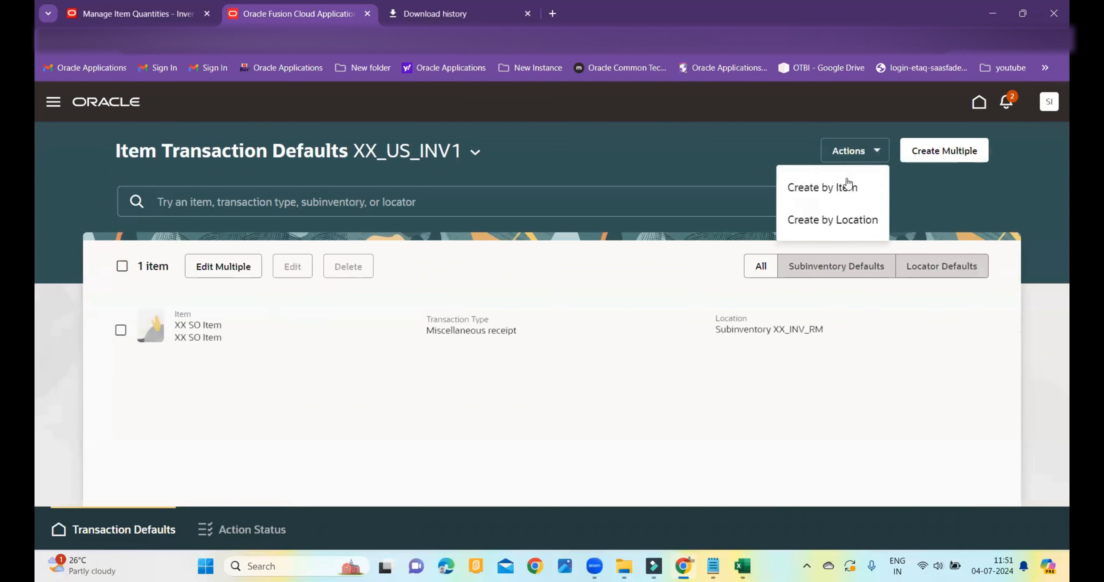
click(831, 188)
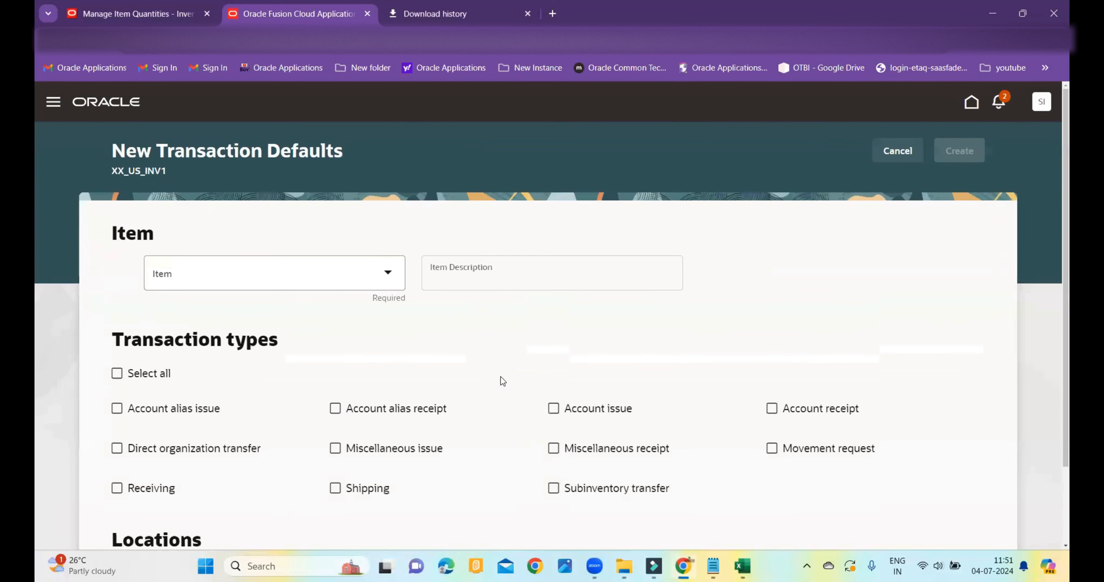
drag(346, 450, 435, 447)
right_click(428, 450)
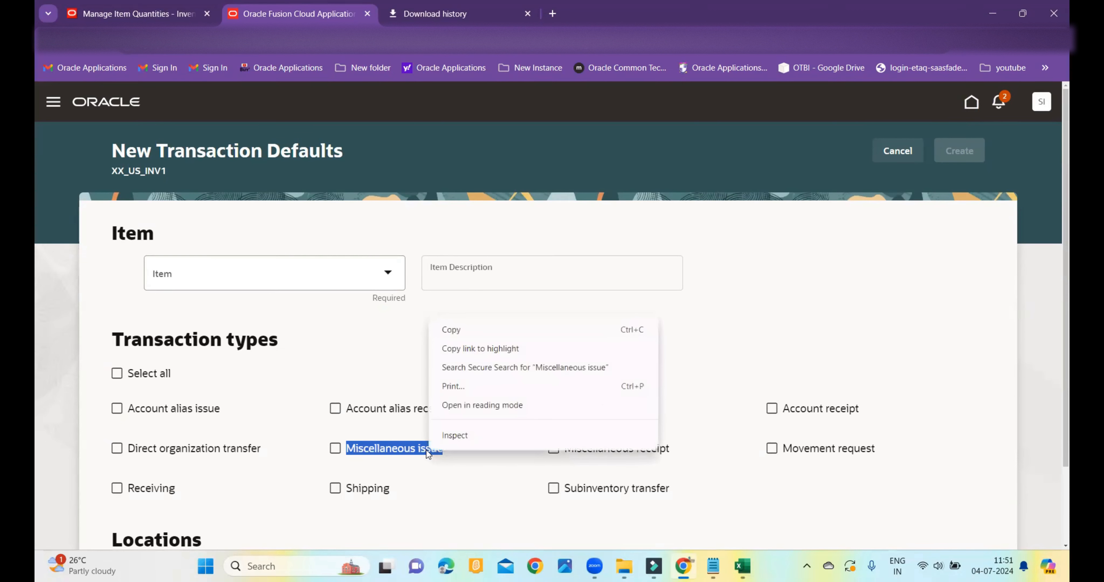
click(447, 333)
- Switch to the Create Item Transaction Defaults_Updated workbook, replace the transaction type in B2 with Miscellaneous issue, and save the file
mouse_move(742, 563)
click(748, 480)
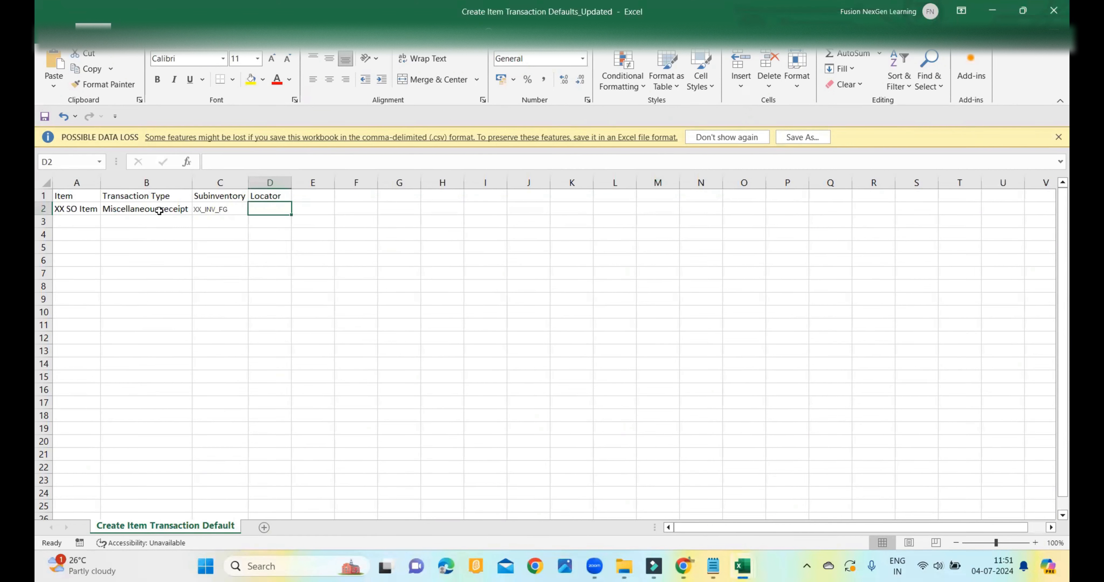
click(160, 211)
key(ctrl+v)
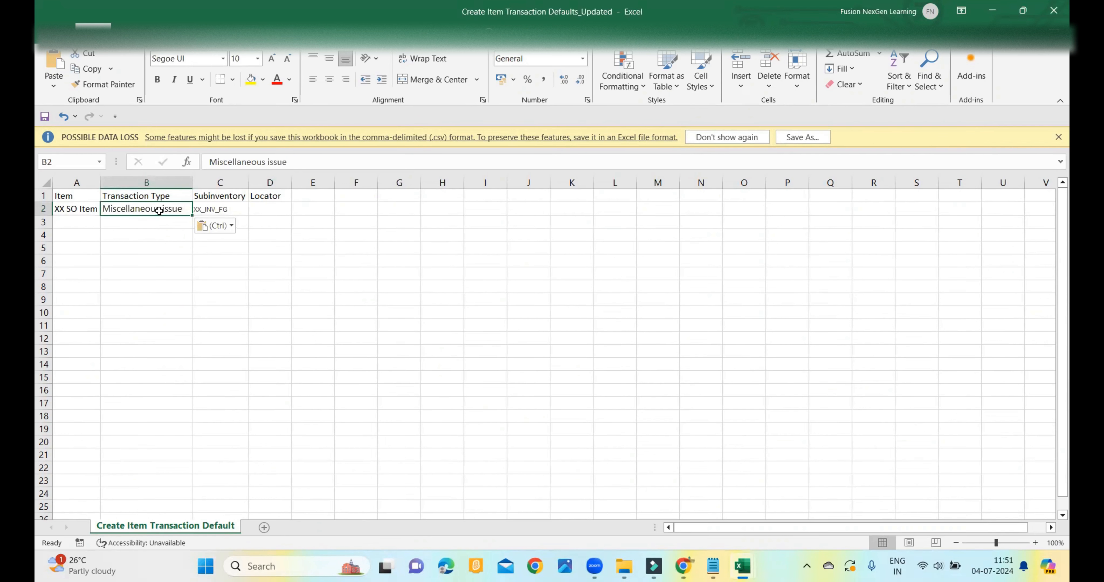
click(123, 233)
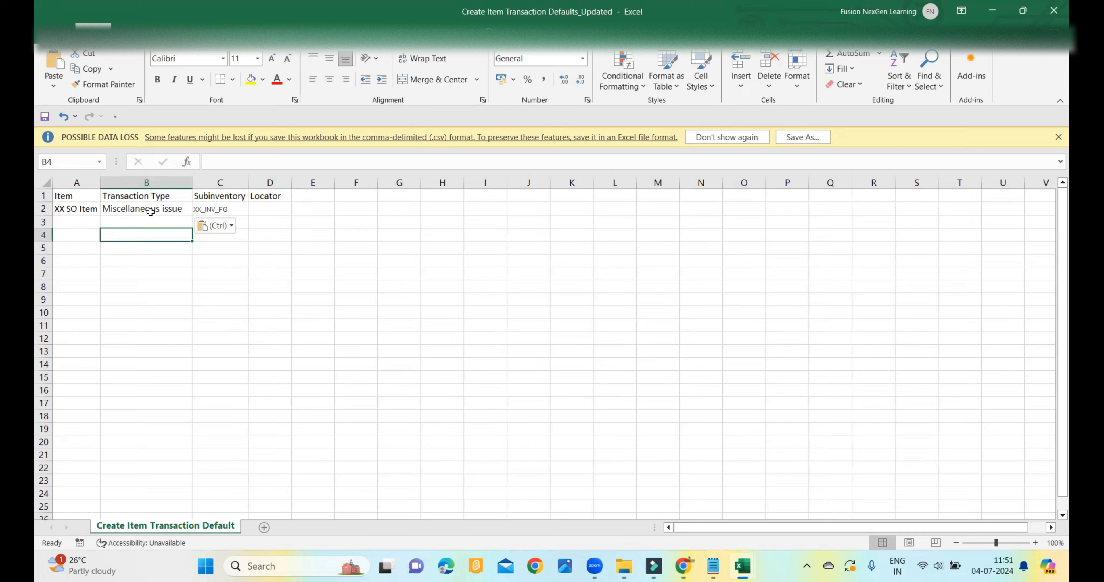
key(ctrl+s)
- Switch back to the browser and cancel the New Transaction Defaults form
mouse_move(687, 557)
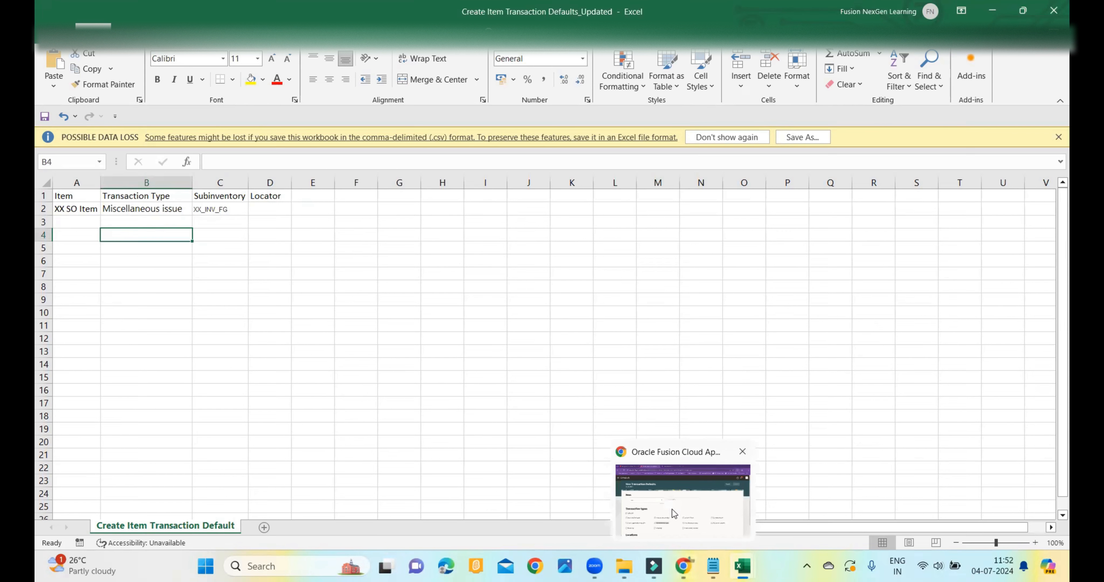
click(674, 514)
click(895, 152)
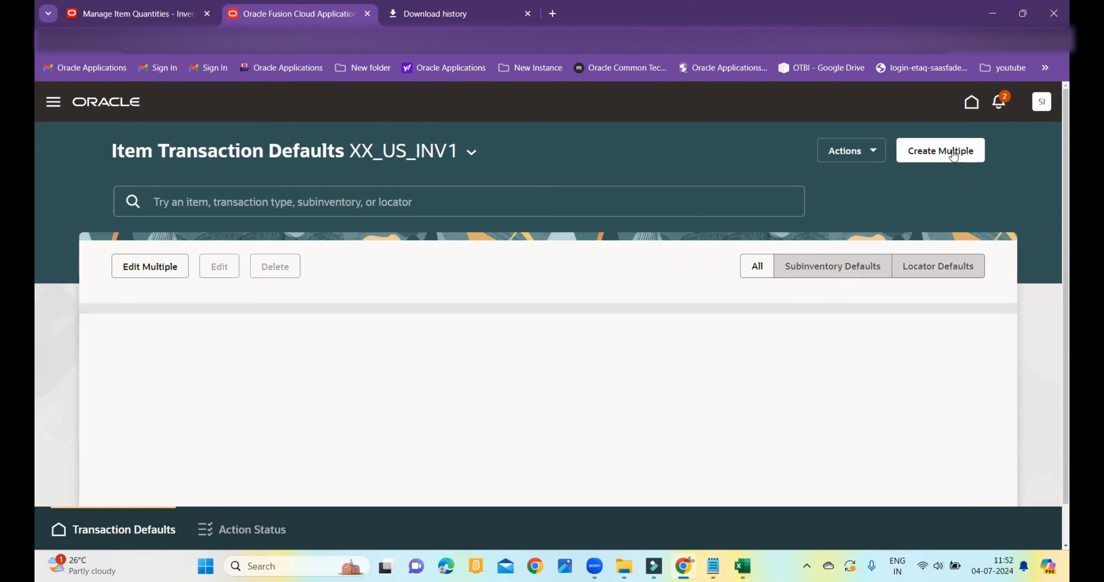
- Start creating multiple defaults, upload the revised Create Item Transaction Defaults_Updated file as the filled template, and submit it
click(955, 164)
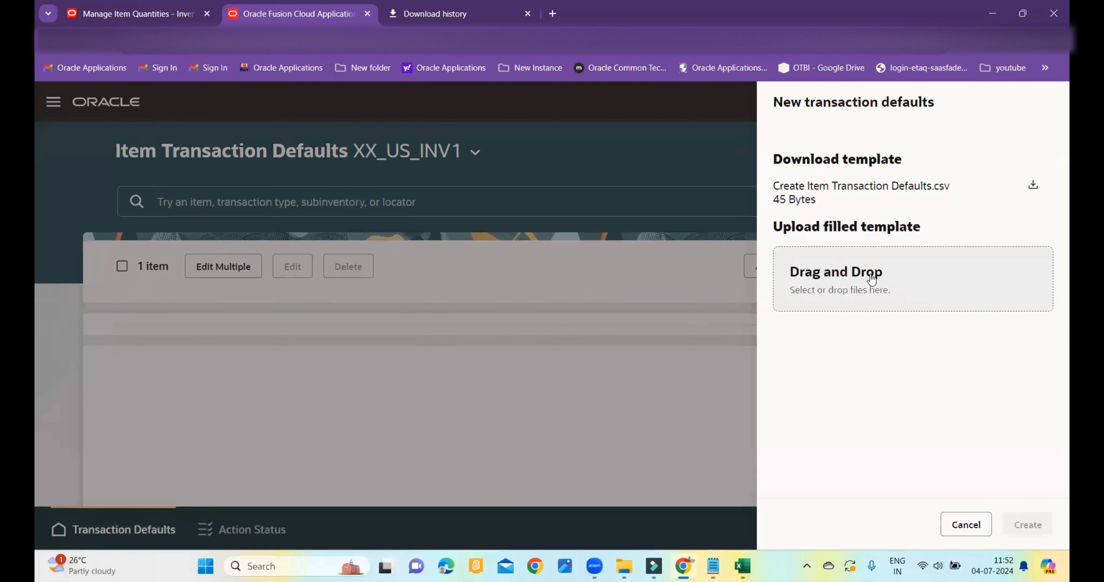
click(875, 274)
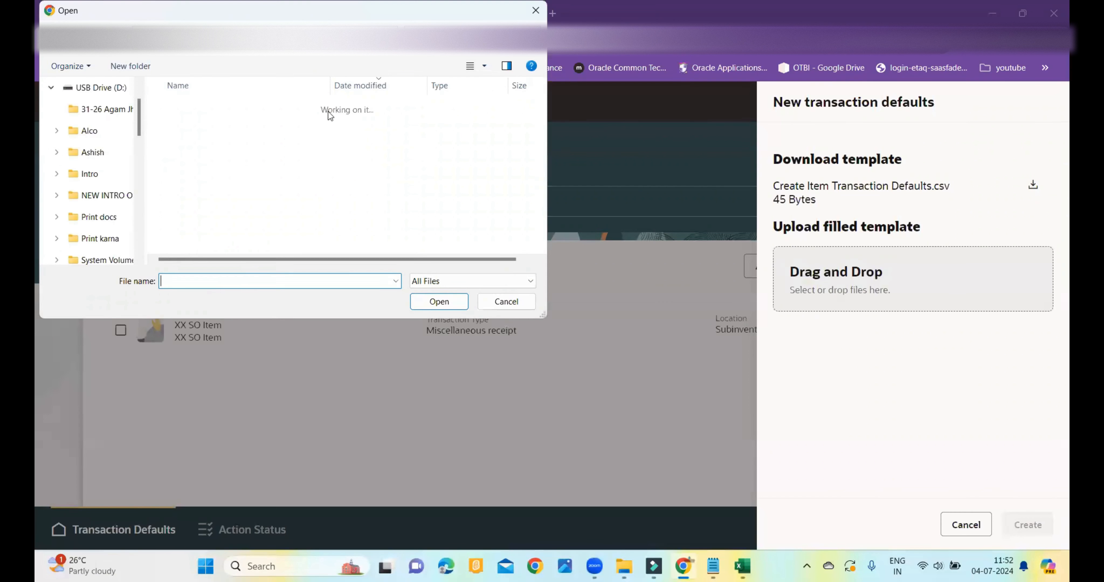
click(200, 125)
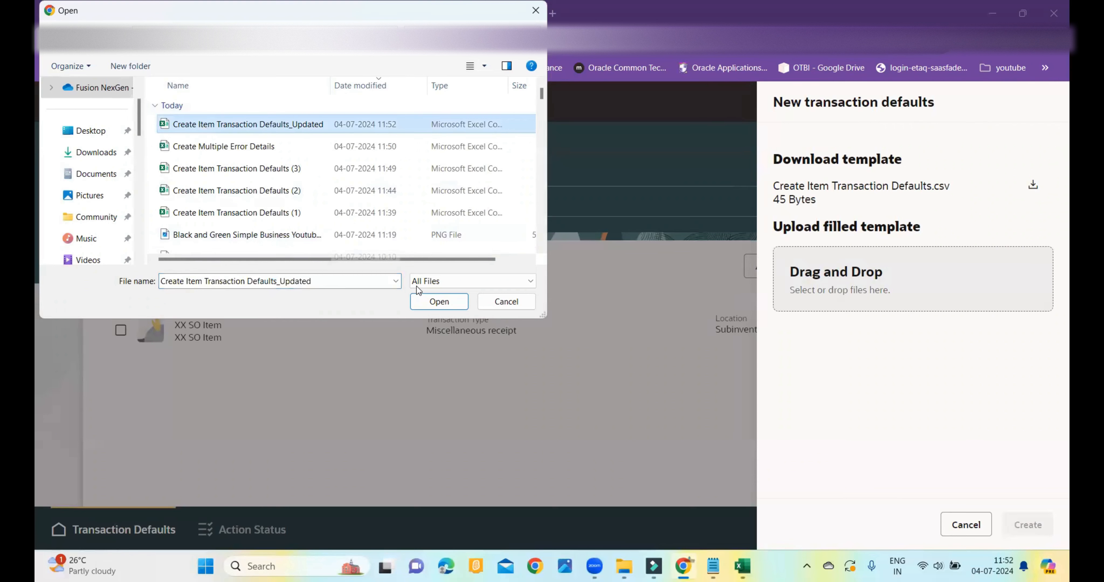
click(434, 302)
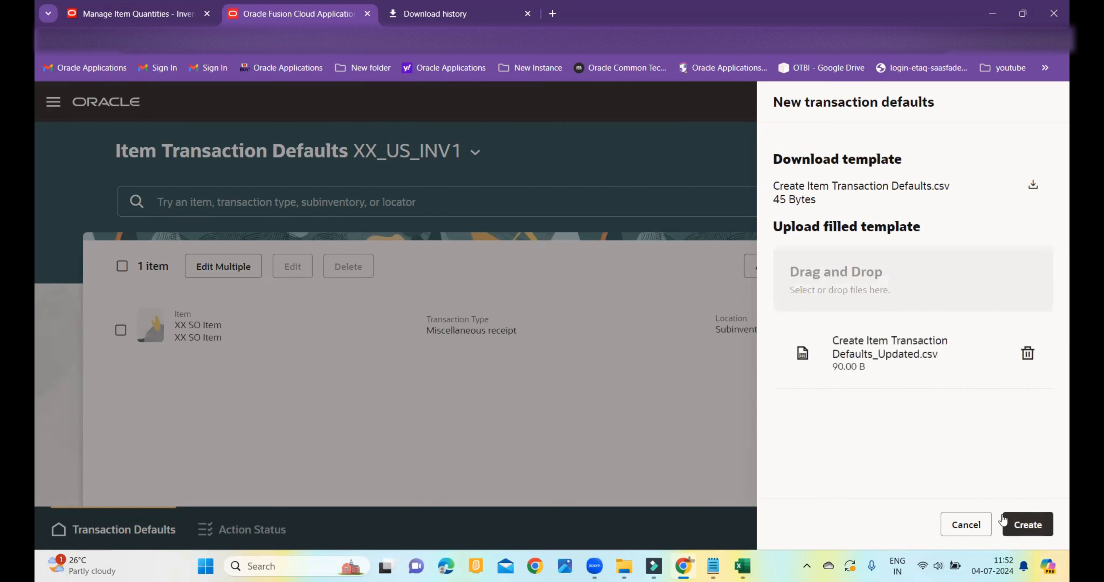
click(1028, 524)
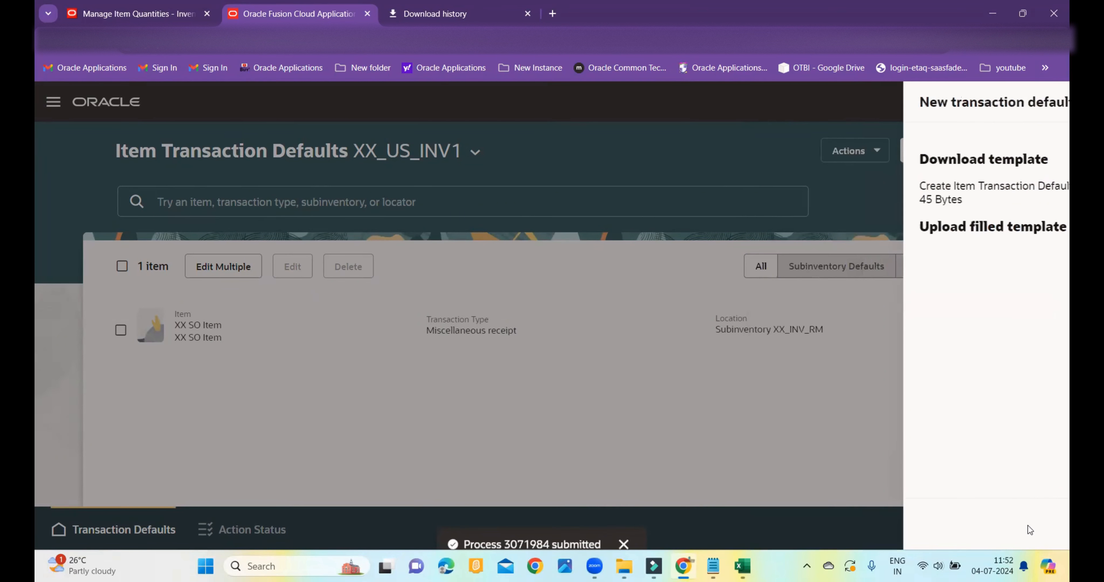
- Open Scheduled Processes in the other Oracle browser tab and refresh the list to check the newest Process Item Transaction Default Request
click(137, 14)
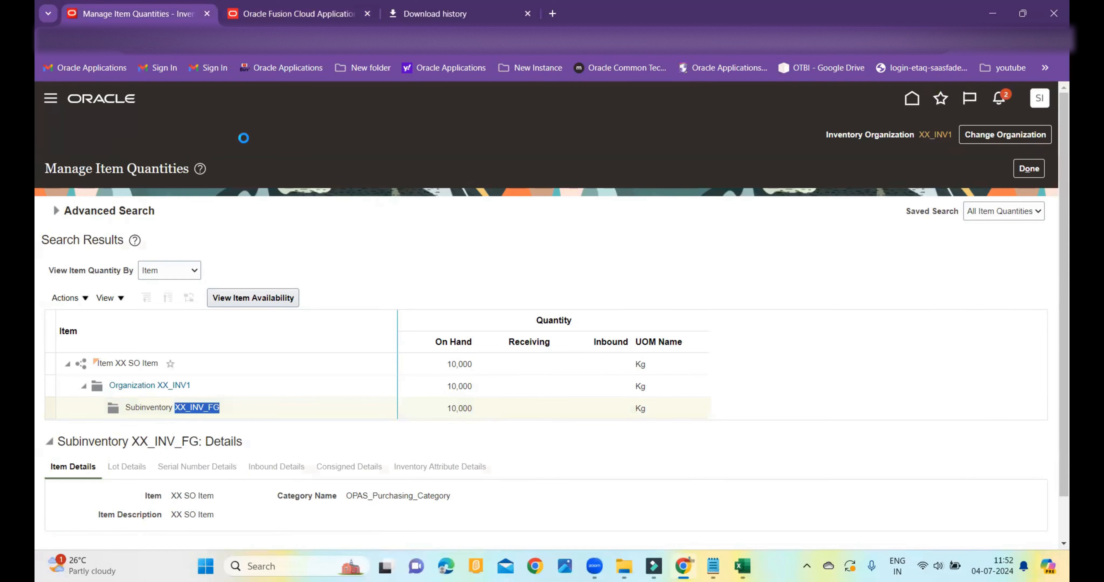
scroll(259, 310, down, 15)
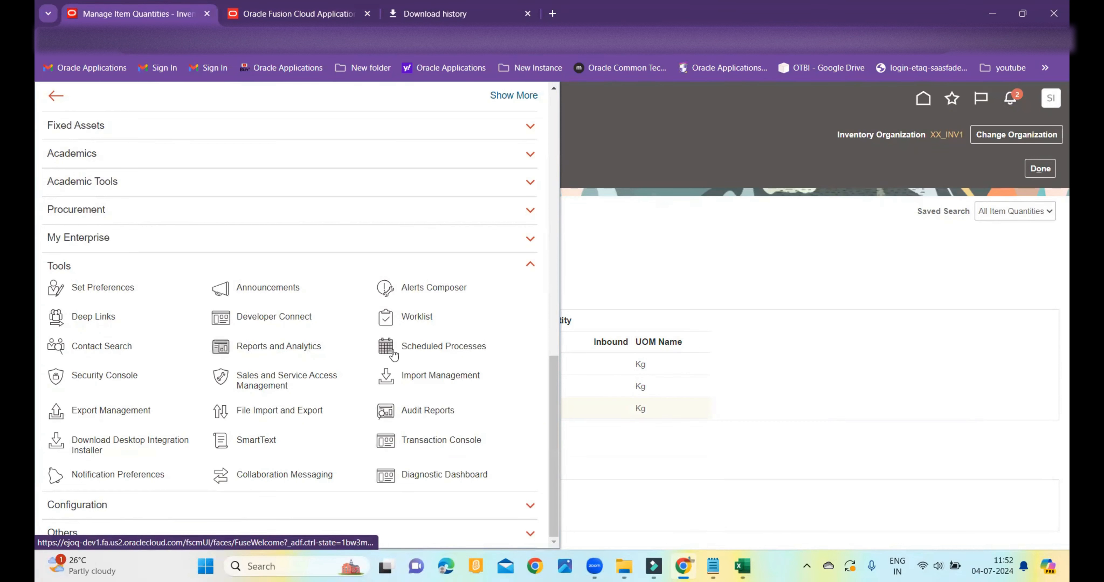
click(417, 349)
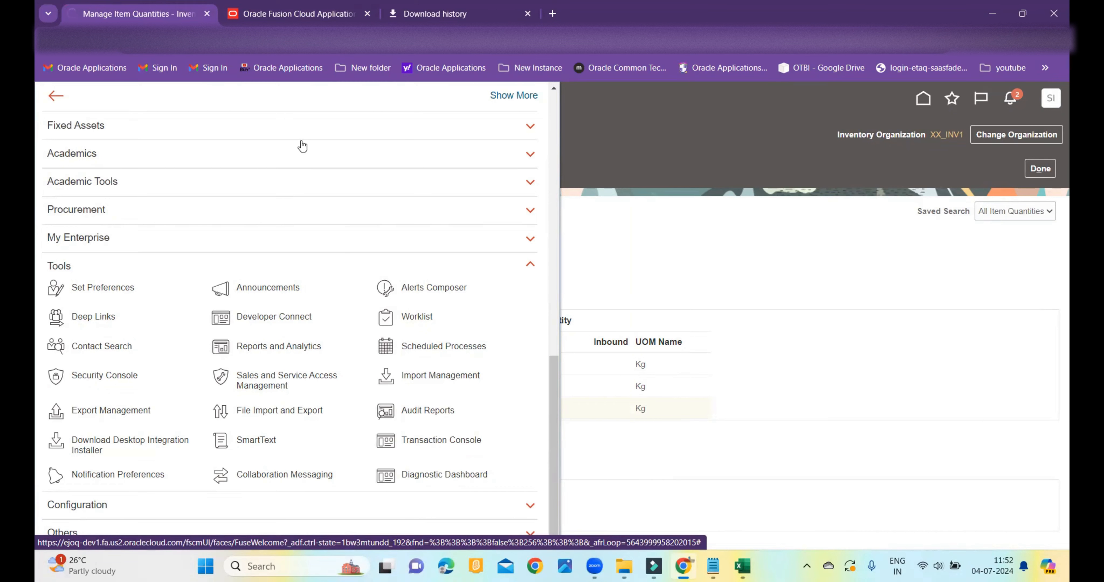
click(244, 18)
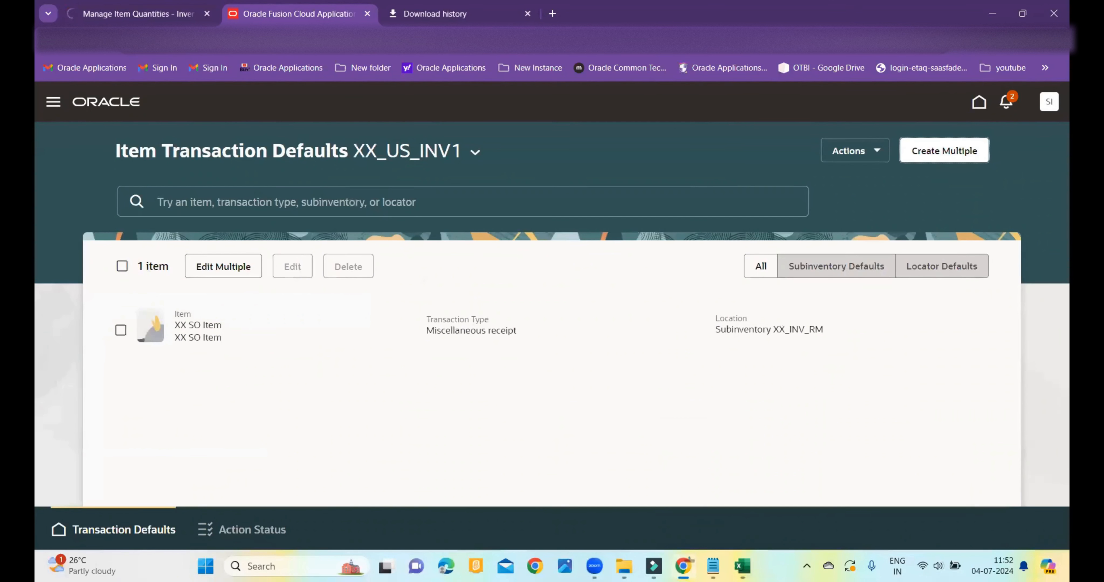
click(118, 23)
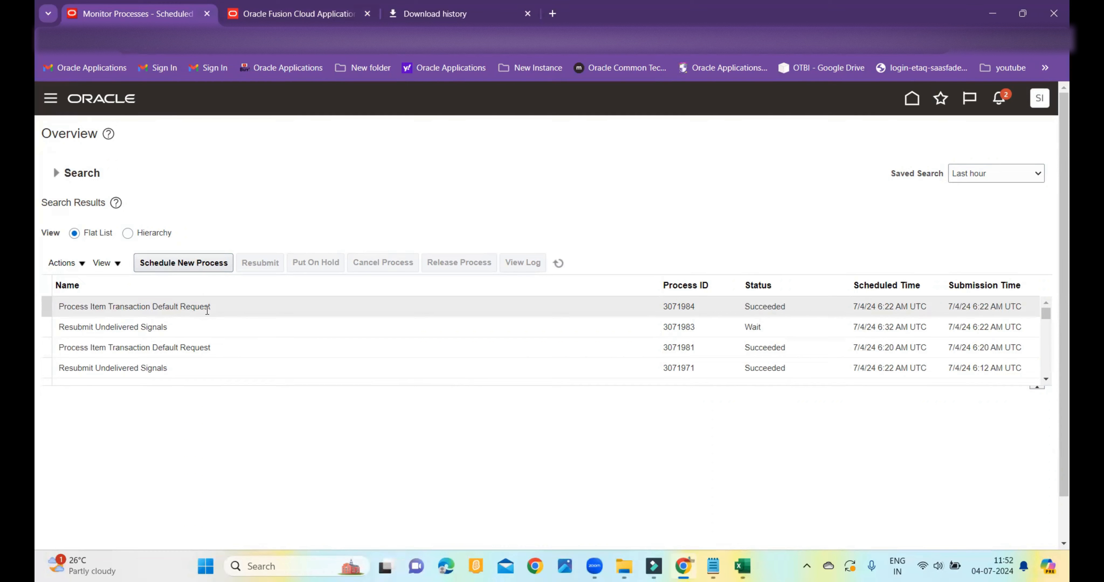
click(558, 263)
- Check the action status of the newest Create Multiple task and return to the transaction defaults list of XX_US_INV1
click(299, 13)
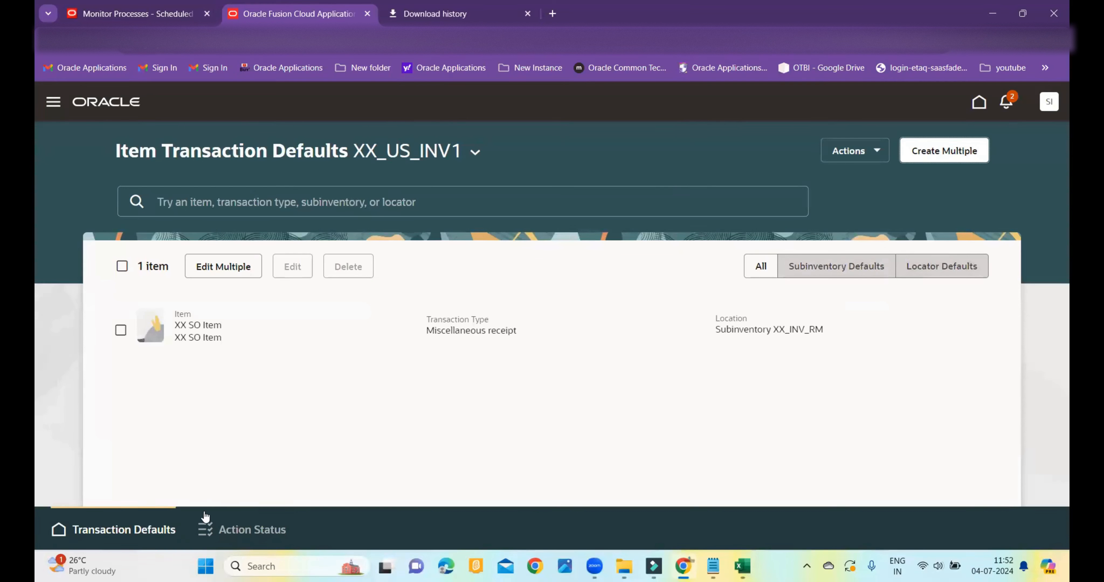
click(242, 529)
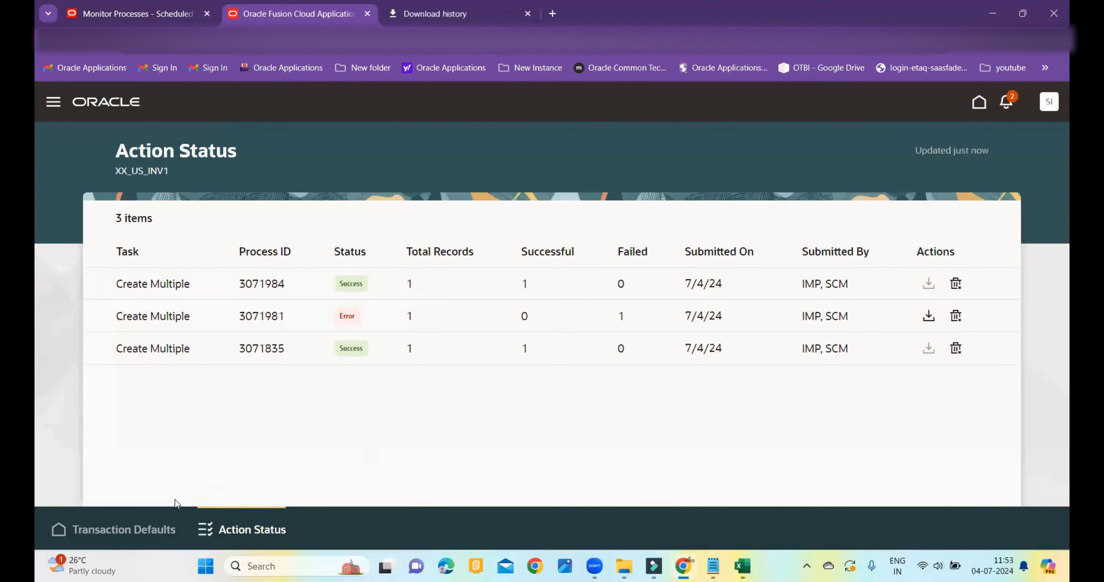
click(159, 529)
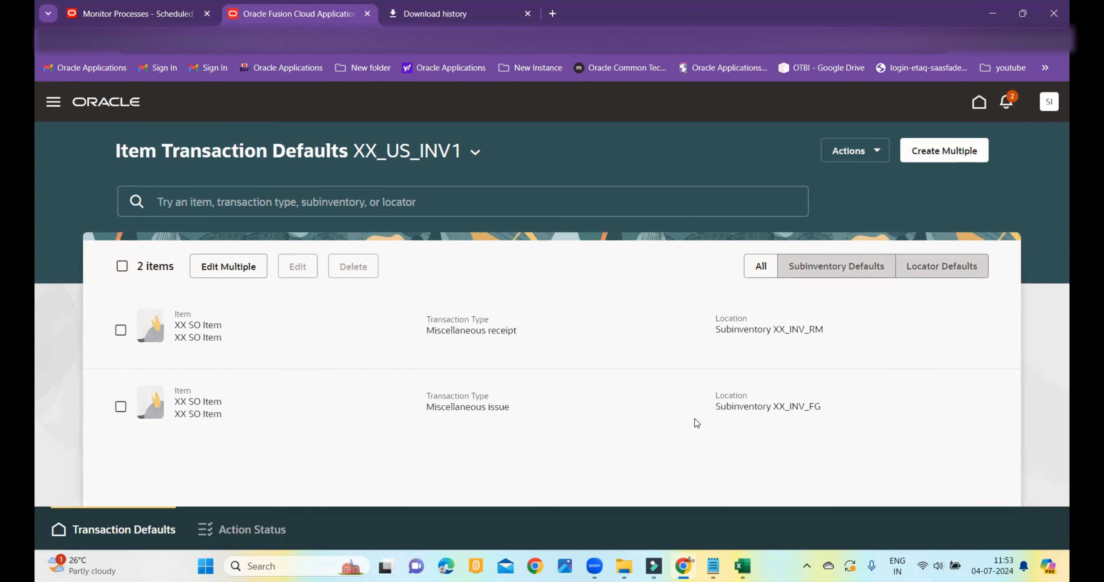
- Select all item transaction defaults, start editing multiple defaults, and download the Update Item Transaction Defaults template
click(123, 266)
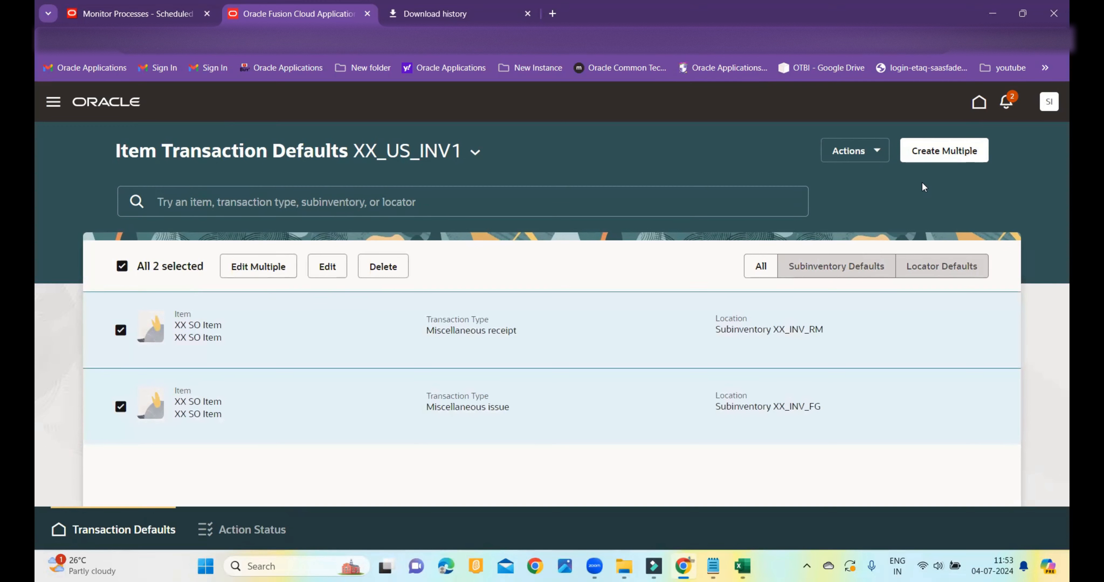
click(257, 266)
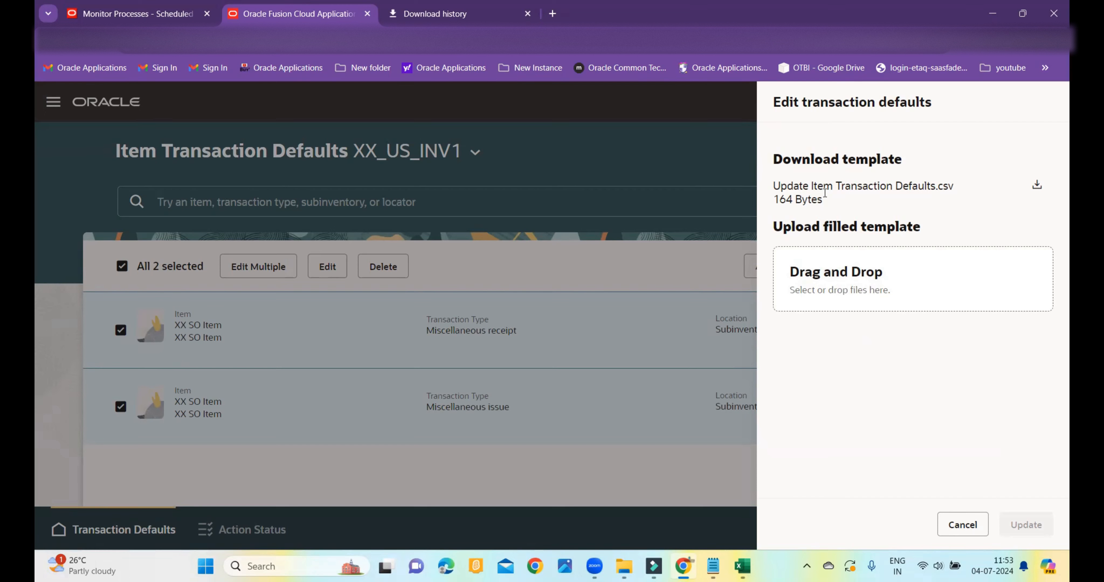
click(1037, 185)
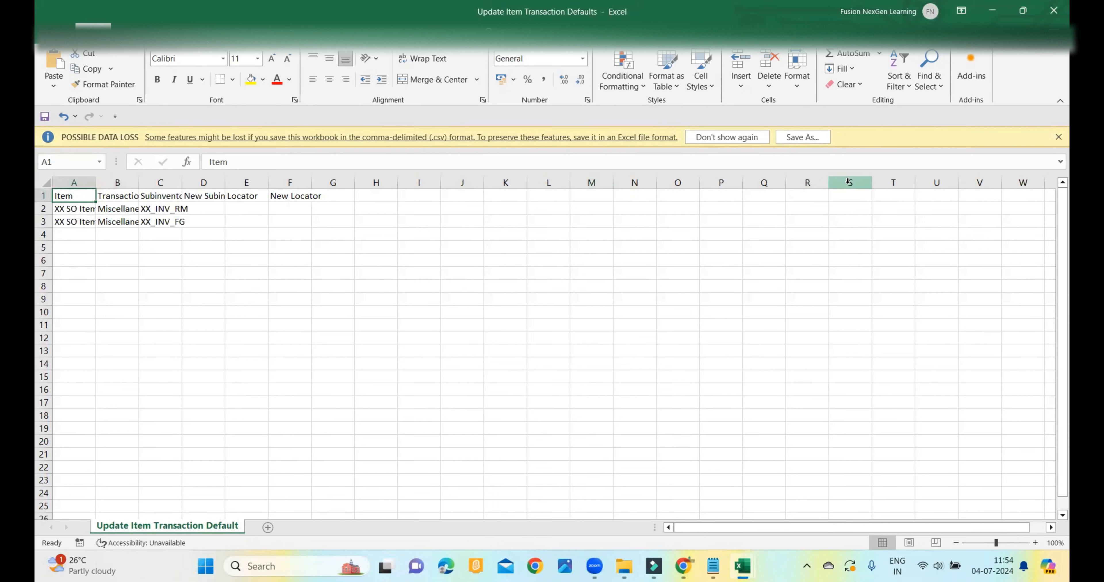
- Dismiss the data loss notice in the downloaded template and fit the Item, Transaction Type, Subinventory, New Subinventory and Locator columns to their contents
click(1057, 137)
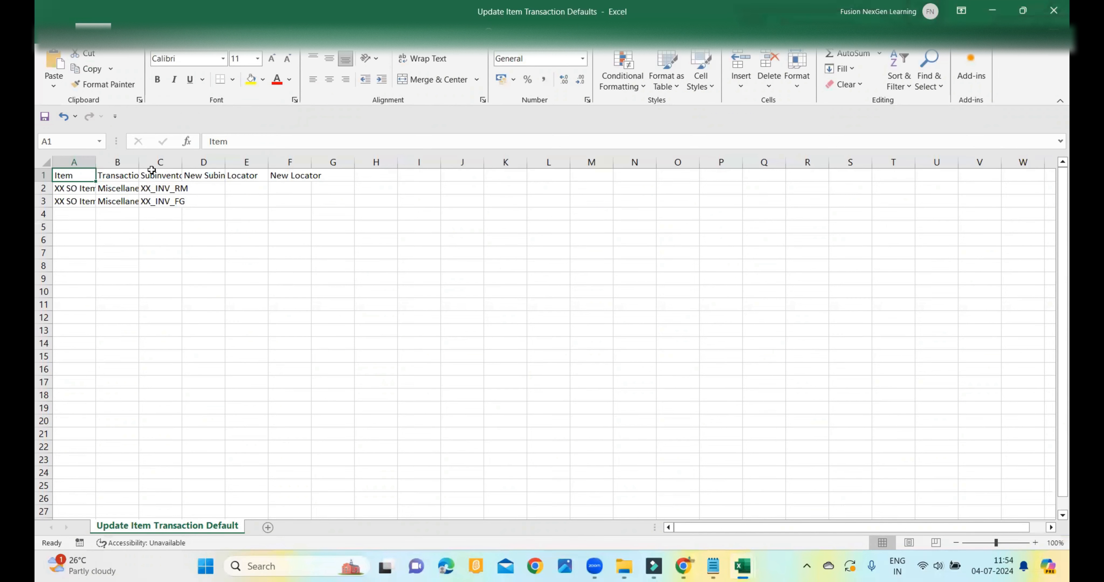
double_click(99, 161)
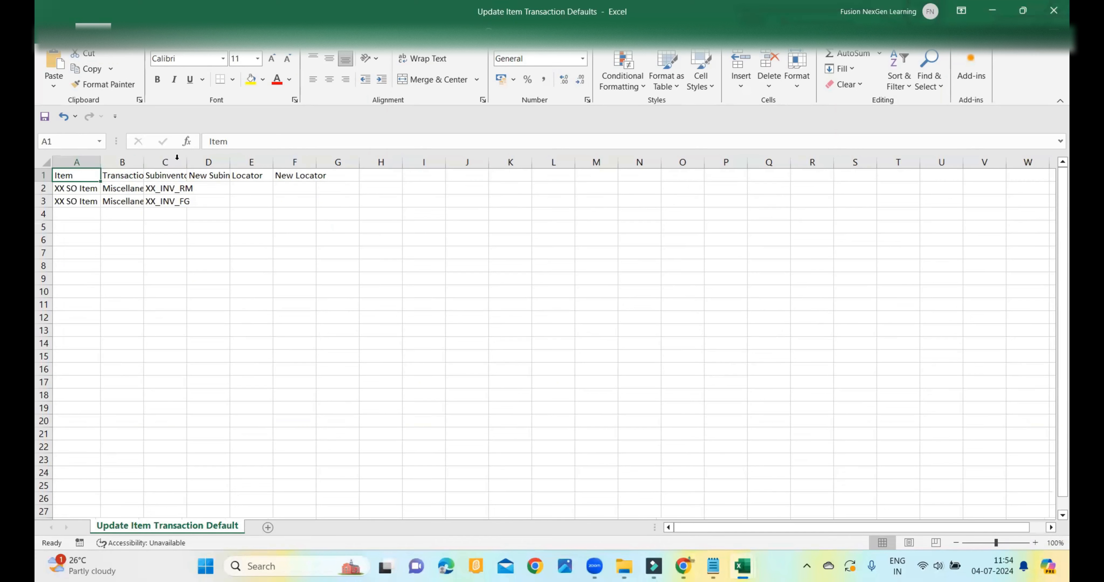
double_click(144, 162)
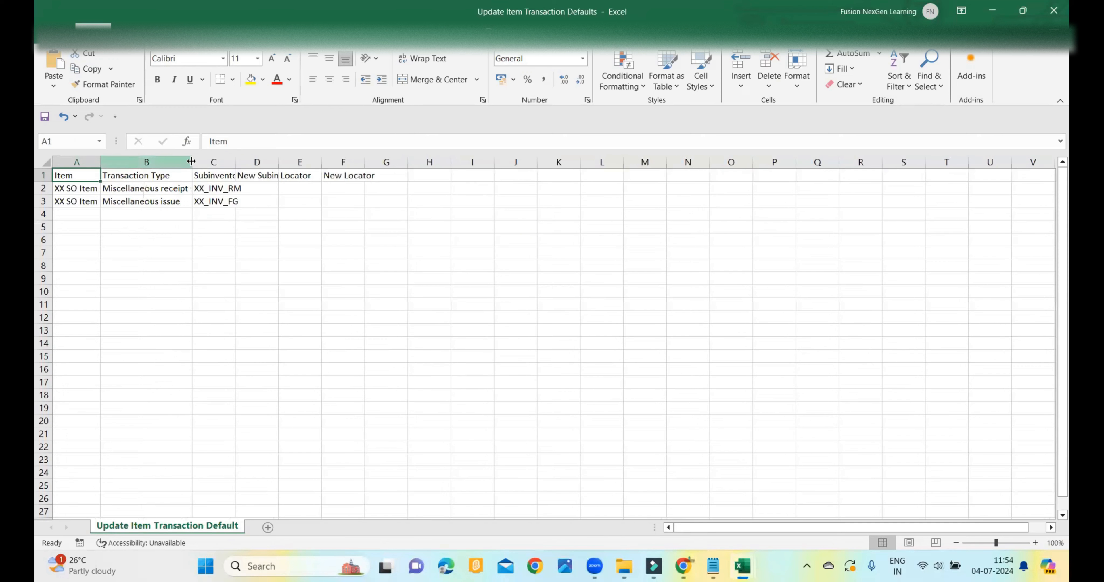
double_click(235, 161)
drag(292, 162, 295, 162)
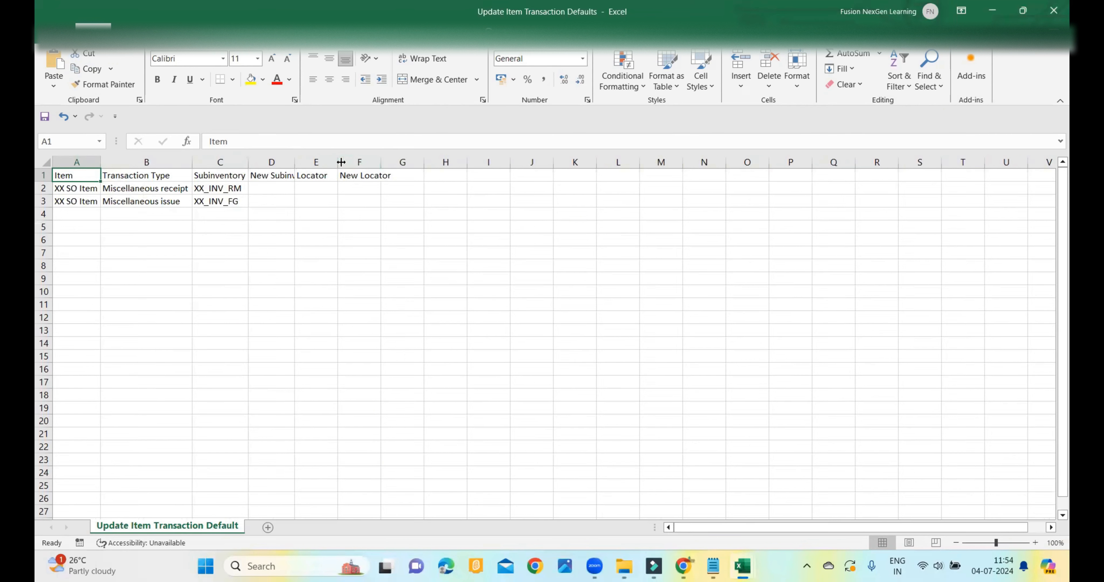
double_click(341, 162)
click(322, 225)
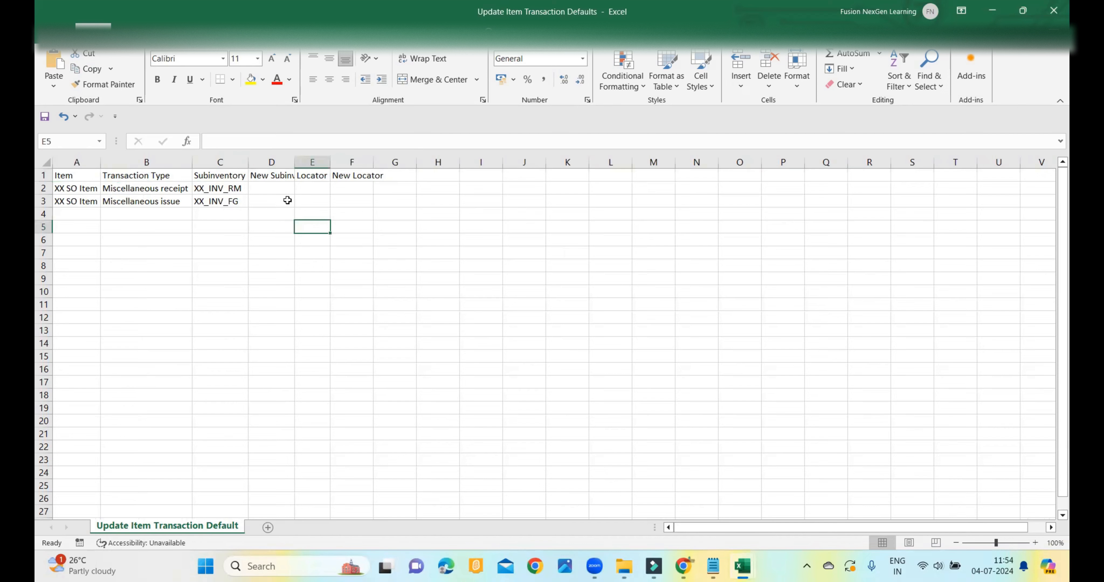
click(276, 185)
click(360, 185)
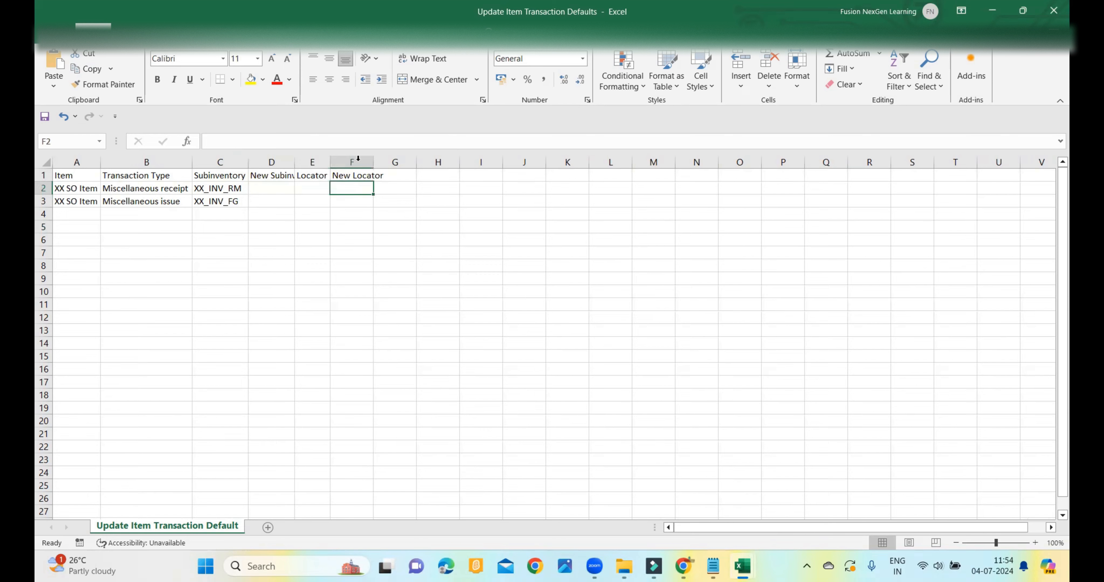
double_click(294, 162)
click(307, 203)
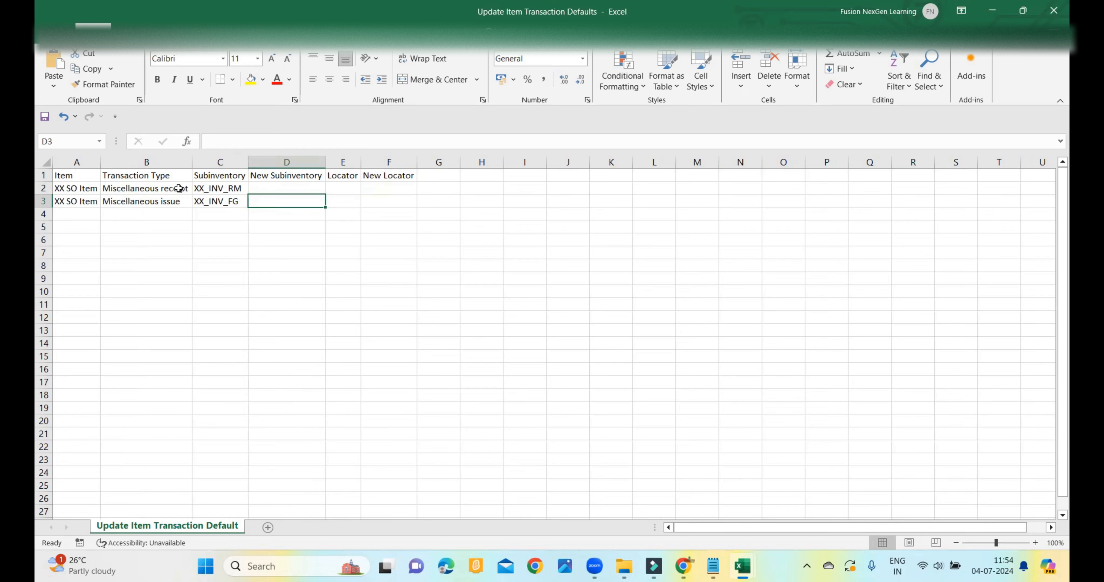
- Fill New Subinventory by copying existing codes: XX_INV_FG for the Miscellaneous receipt row and XX_INV_RM for the Miscellaneous issue row
click(218, 208)
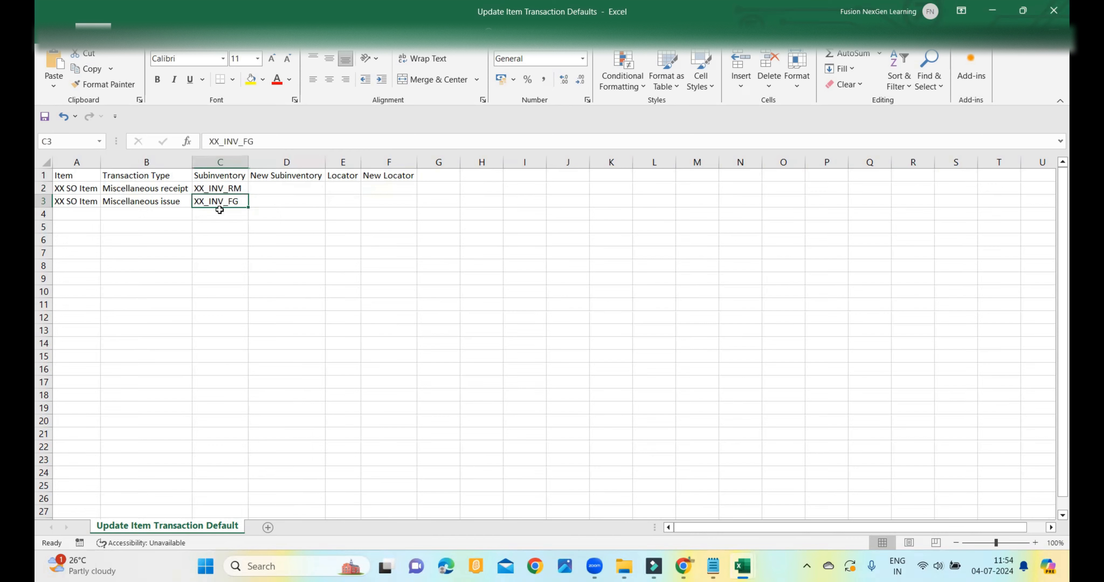
key(ctrl+c)
click(274, 188)
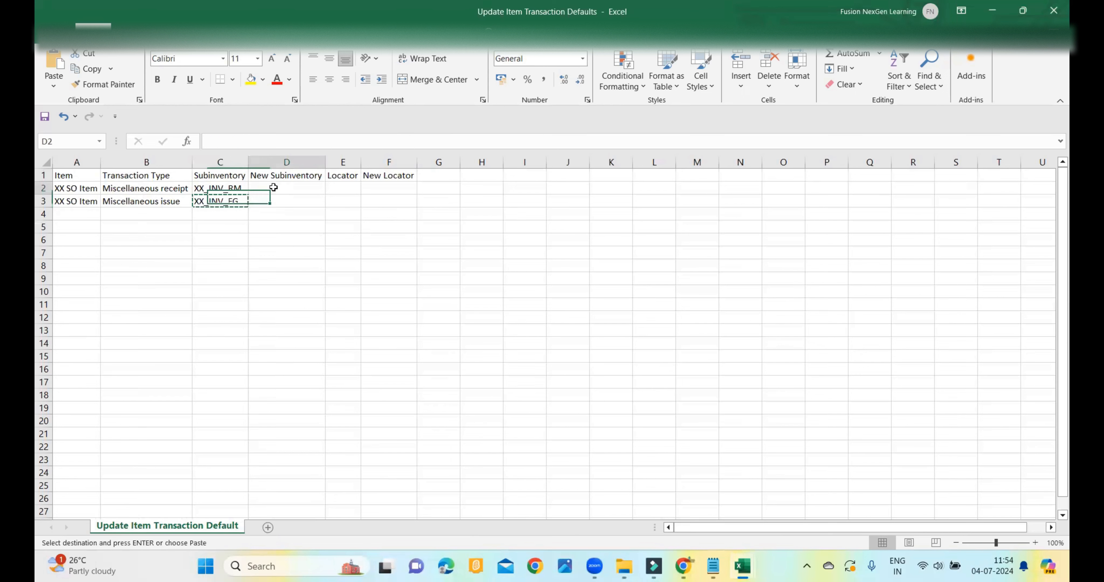
key(ctrl+v)
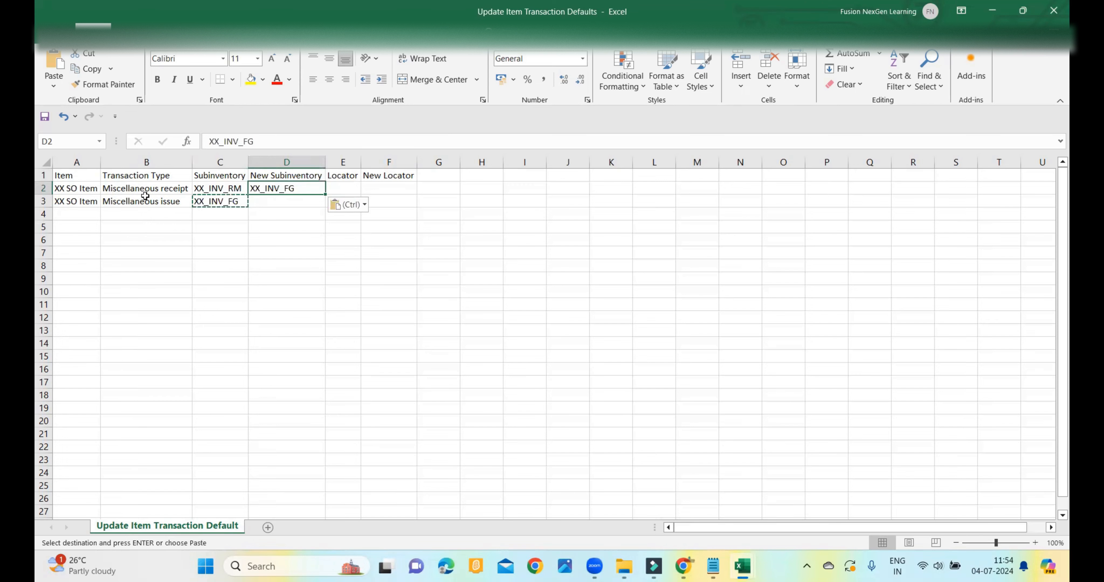
click(229, 189)
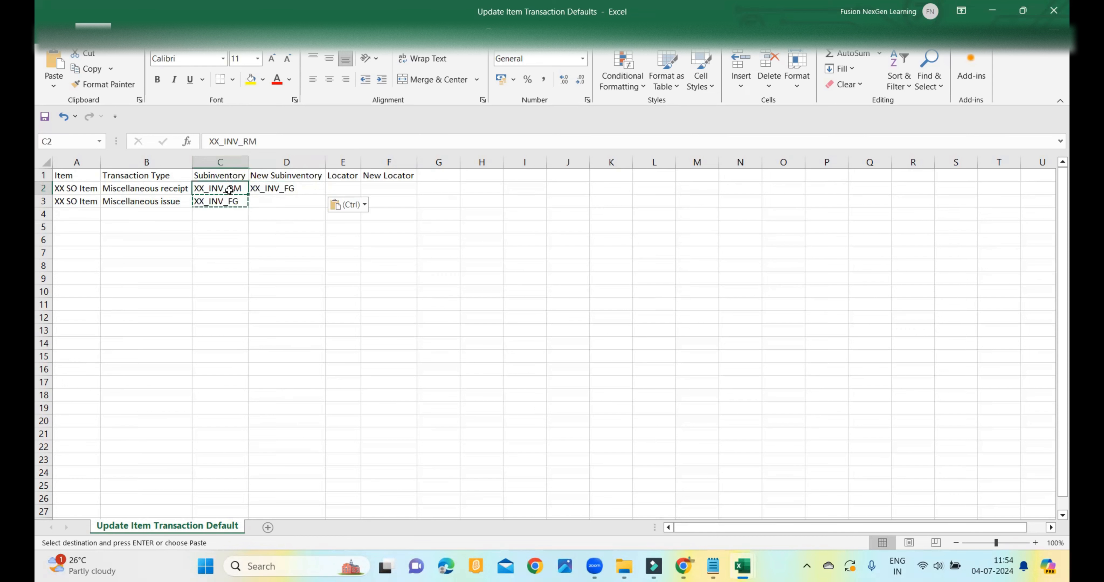
key(ctrl+c)
click(280, 202)
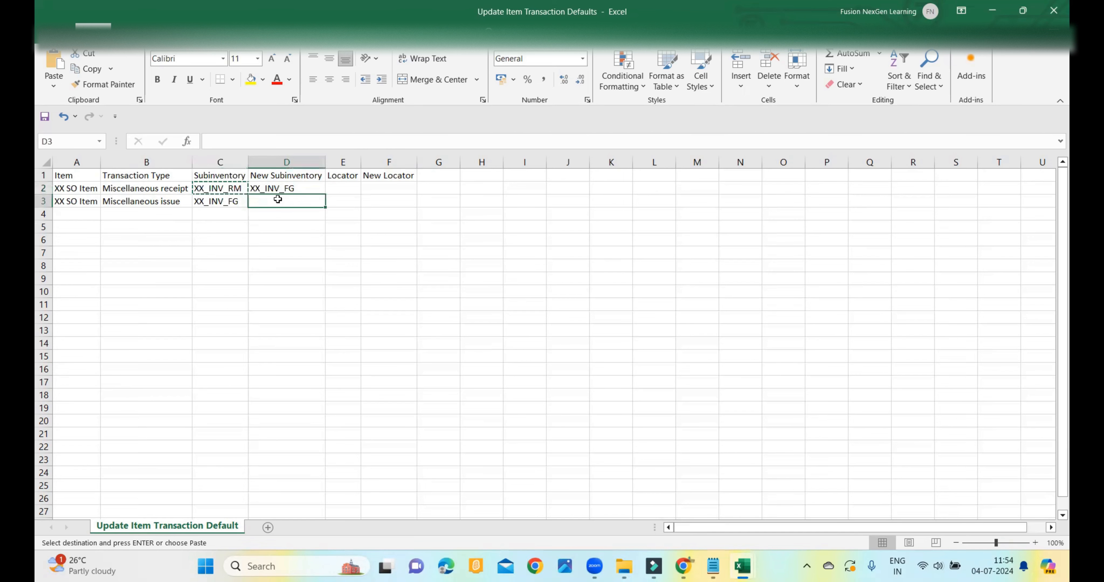
key(ctrl+v)
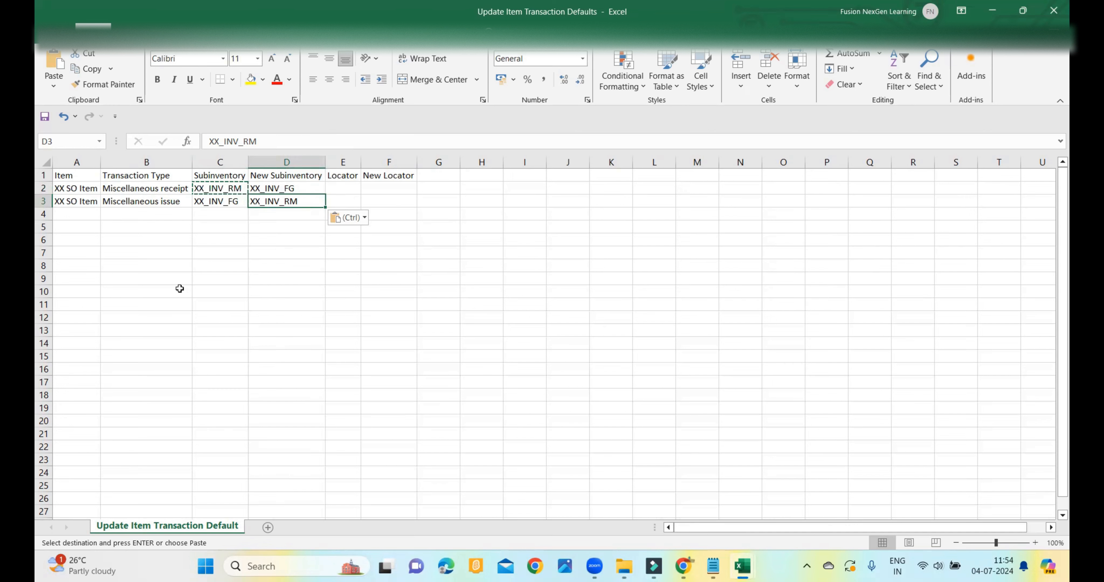
- Save the completed template as a CSV UTF-8 copy named Update Item Transaction Defaults_UPDATE_EXISTING
key(ctrl+s)
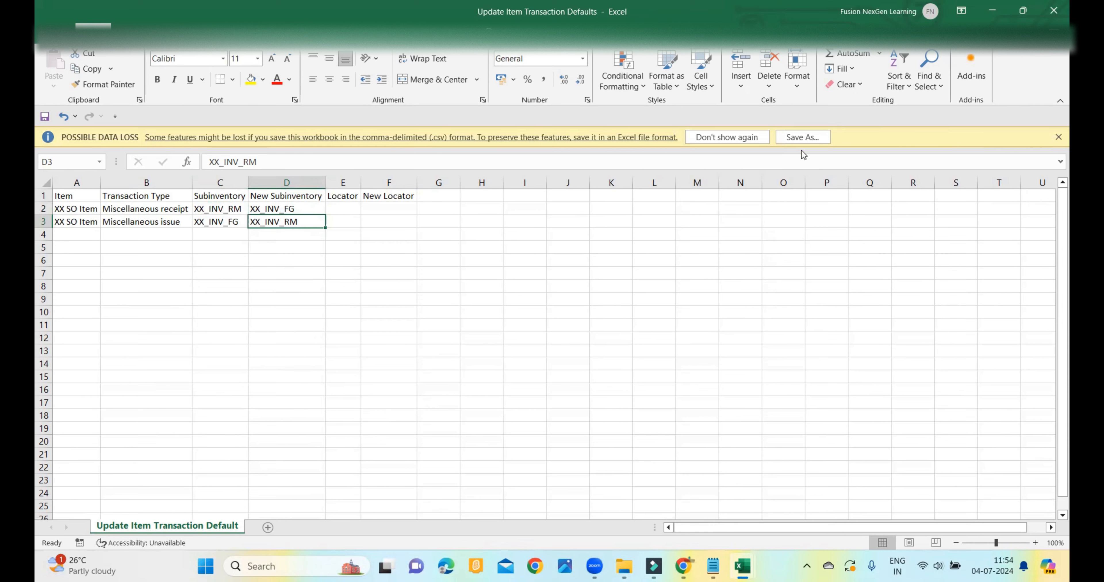
click(806, 138)
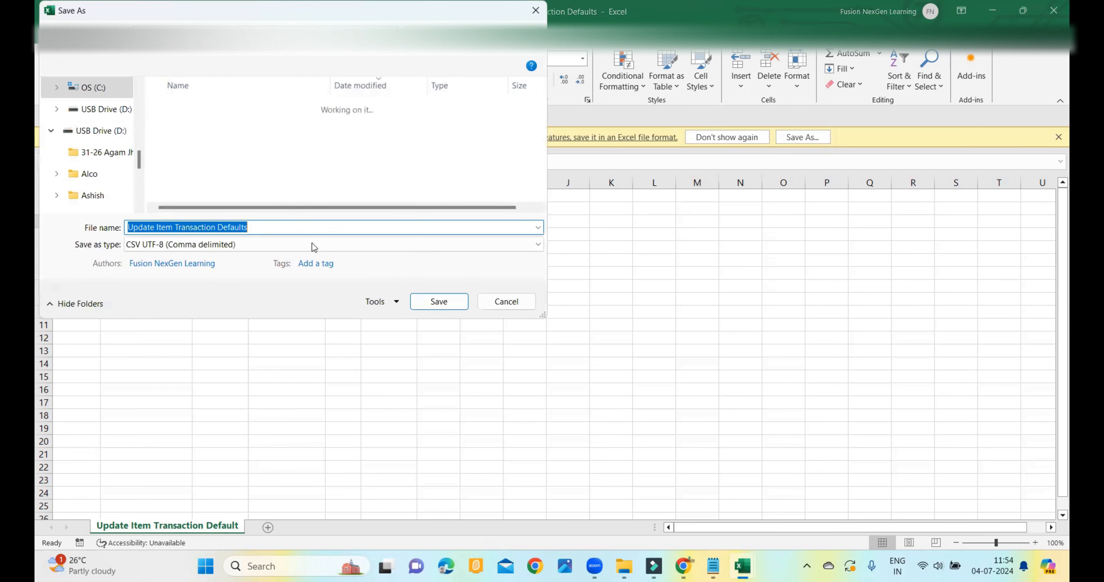
click(273, 226)
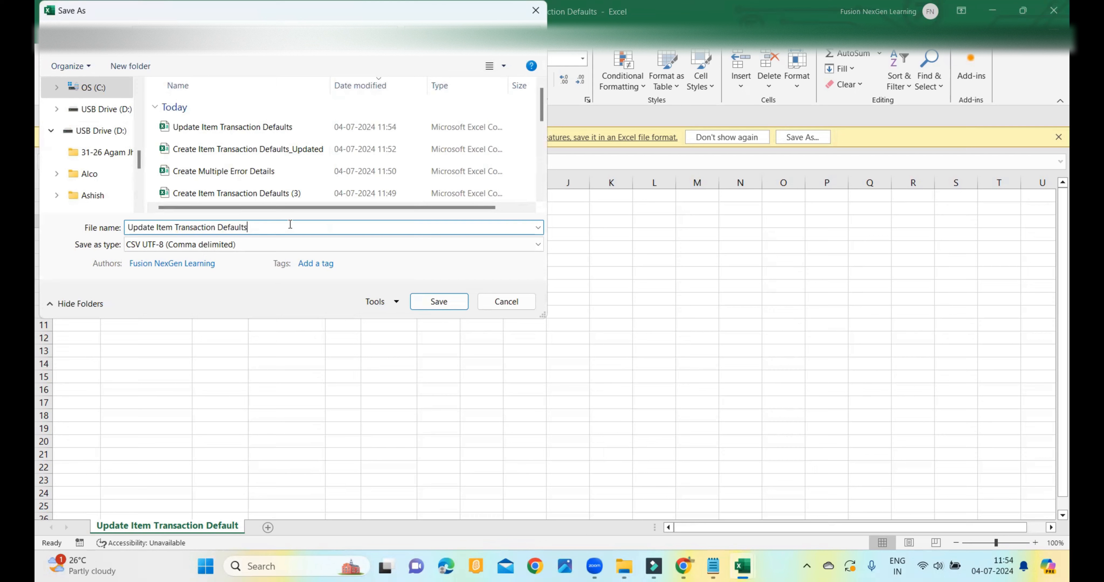
text(_UPDATE_EXISTING)
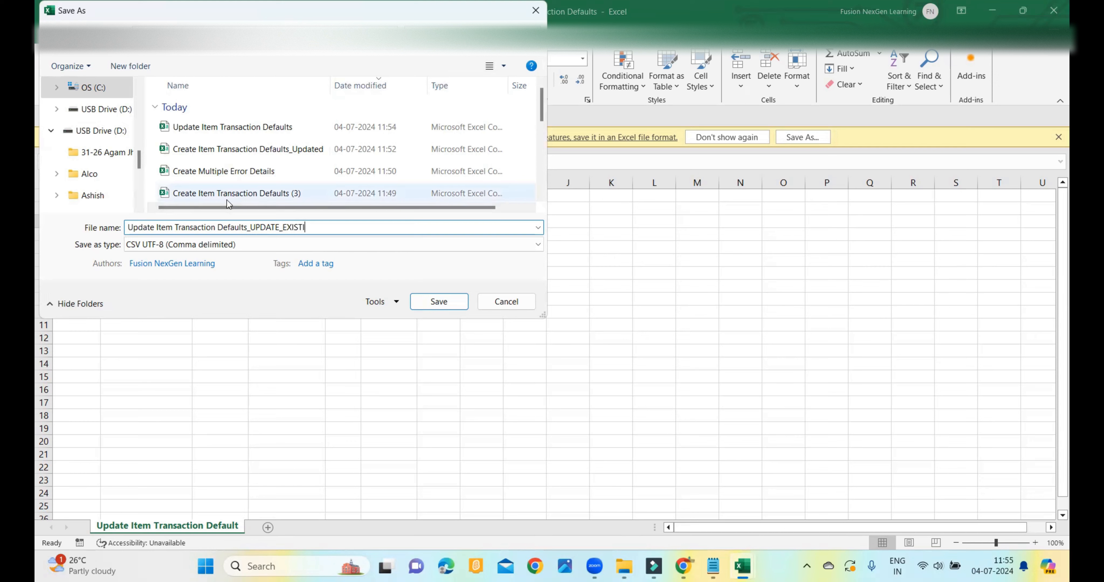
click(457, 309)
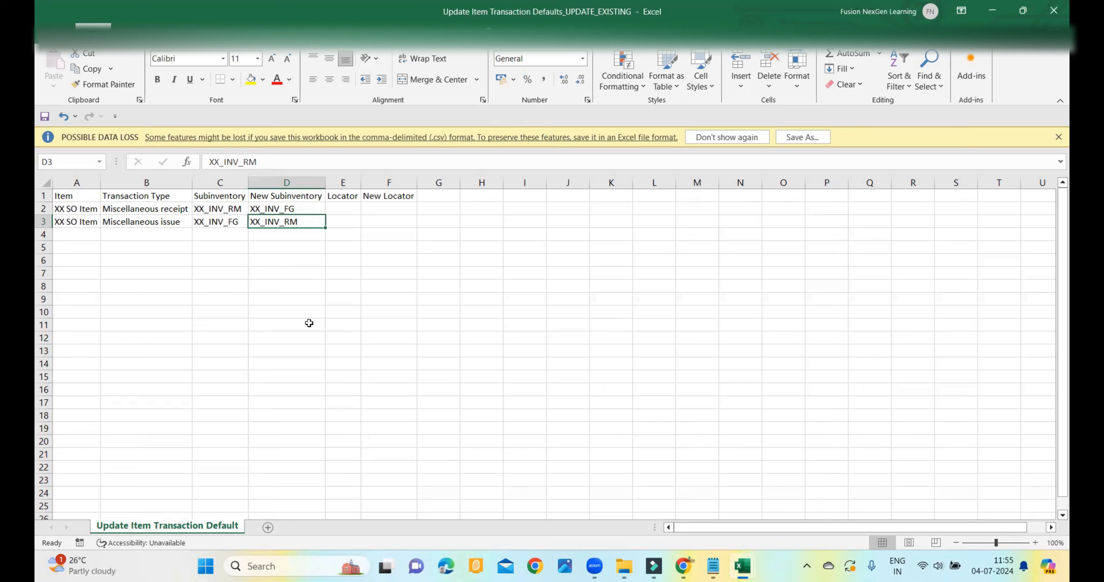
- Switch to Oracle Fusion in Chrome, upload Update Item Transaction Defaults_UPDATE_EXISTING as the filled template, and submit the update
mouse_move(688, 559)
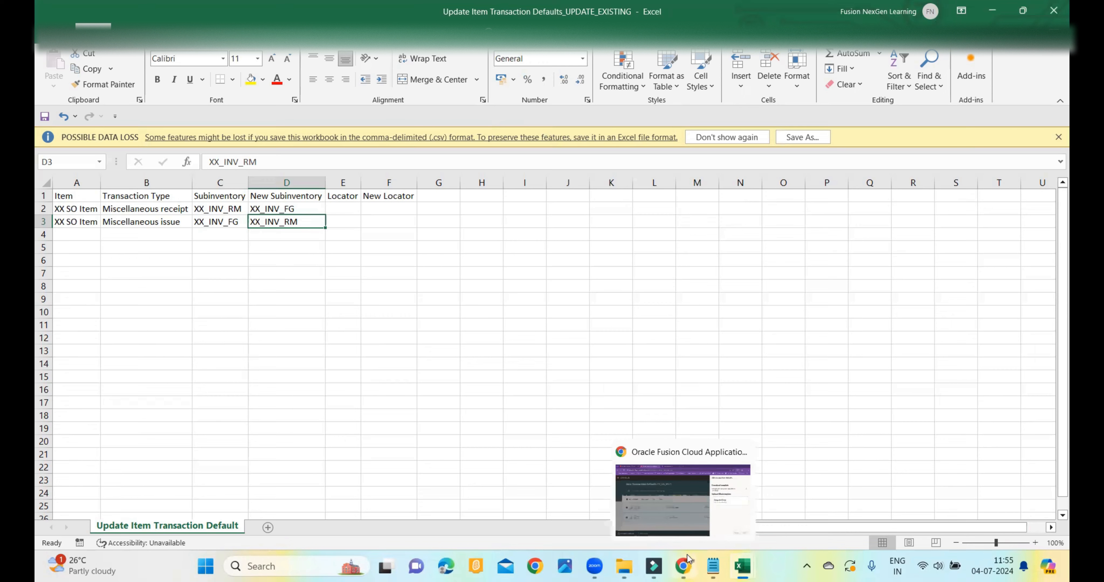
click(682, 522)
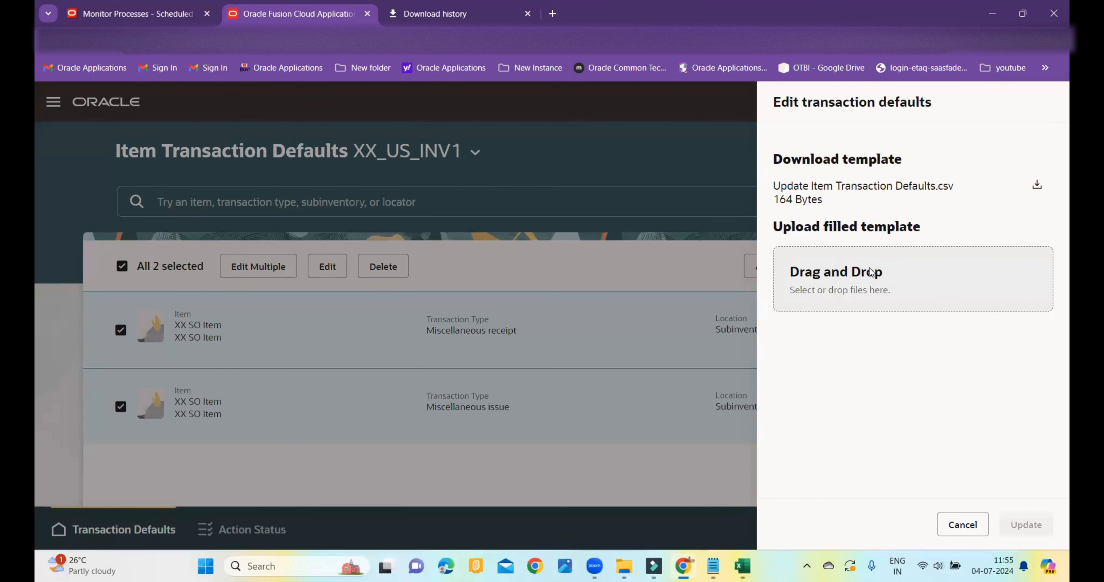
click(848, 280)
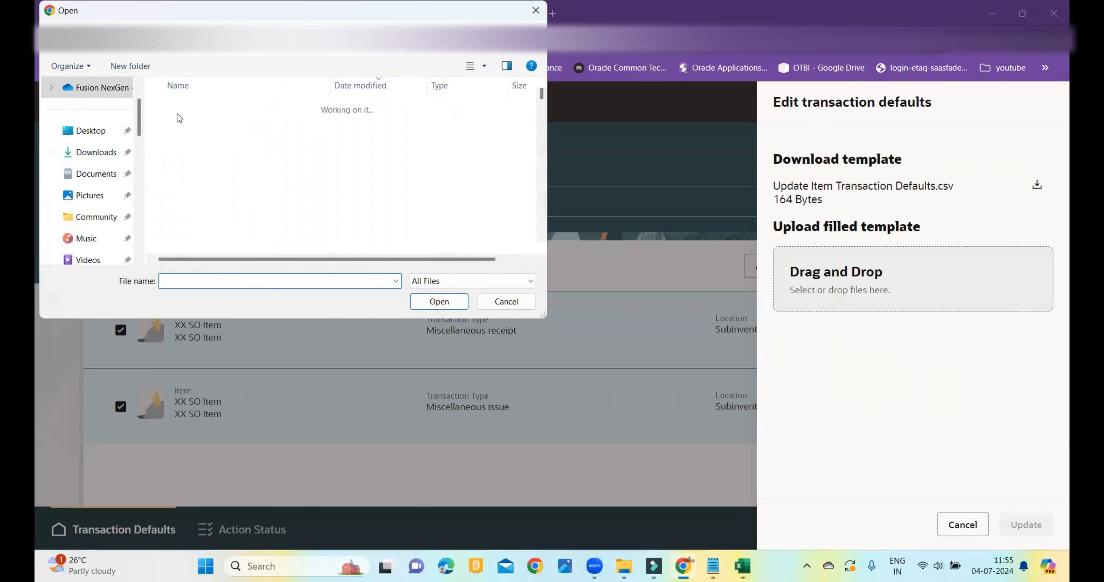
click(219, 124)
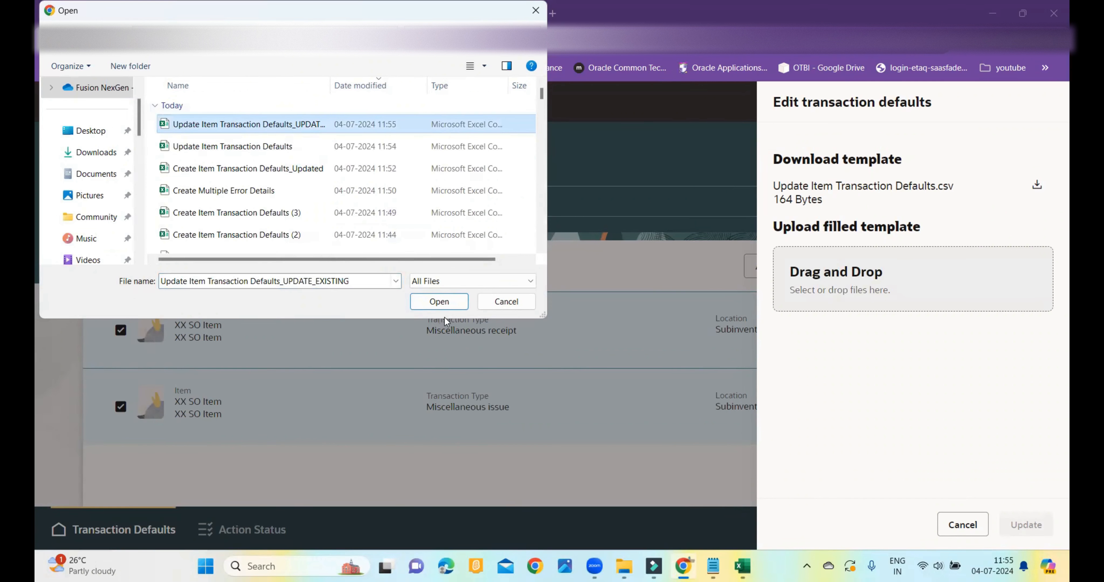
click(433, 301)
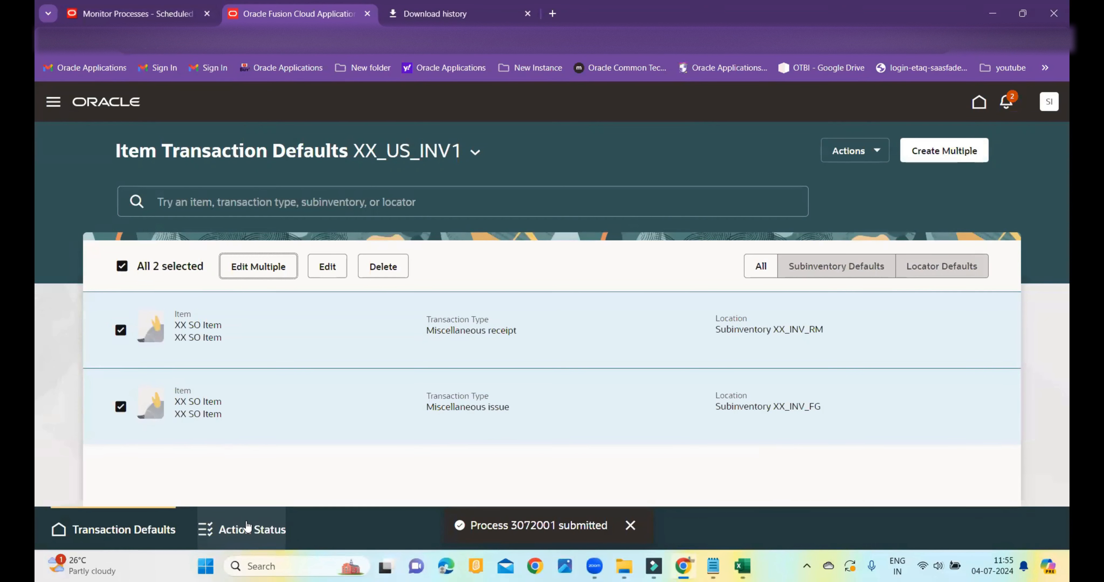
- View Action Status, then check the newest Process Item Transaction Default Request in the refreshed Scheduled Processes hierarchy view
click(235, 530)
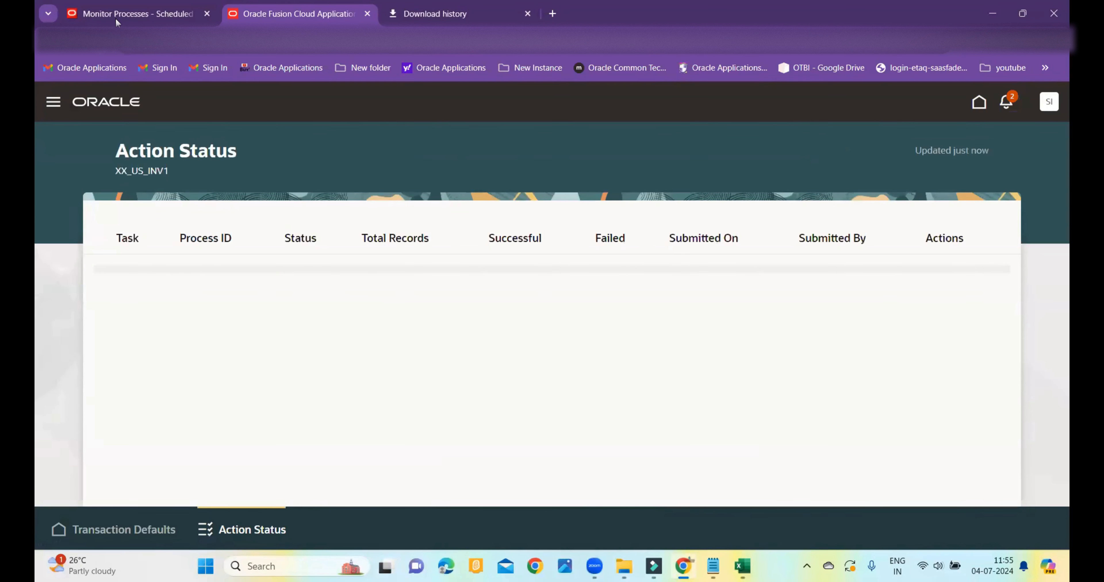
click(142, 13)
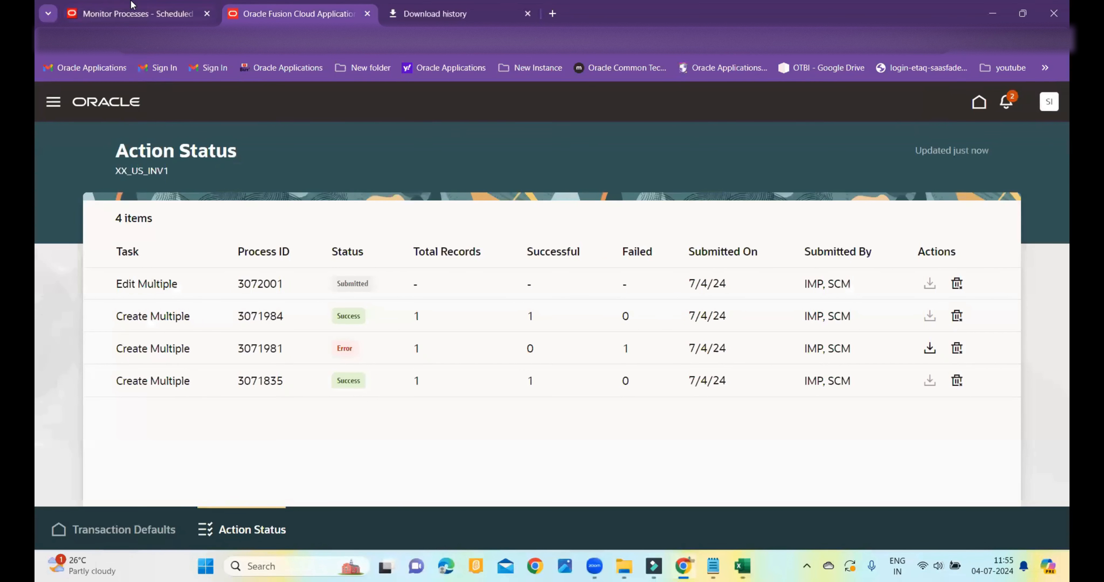
click(132, 12)
click(558, 264)
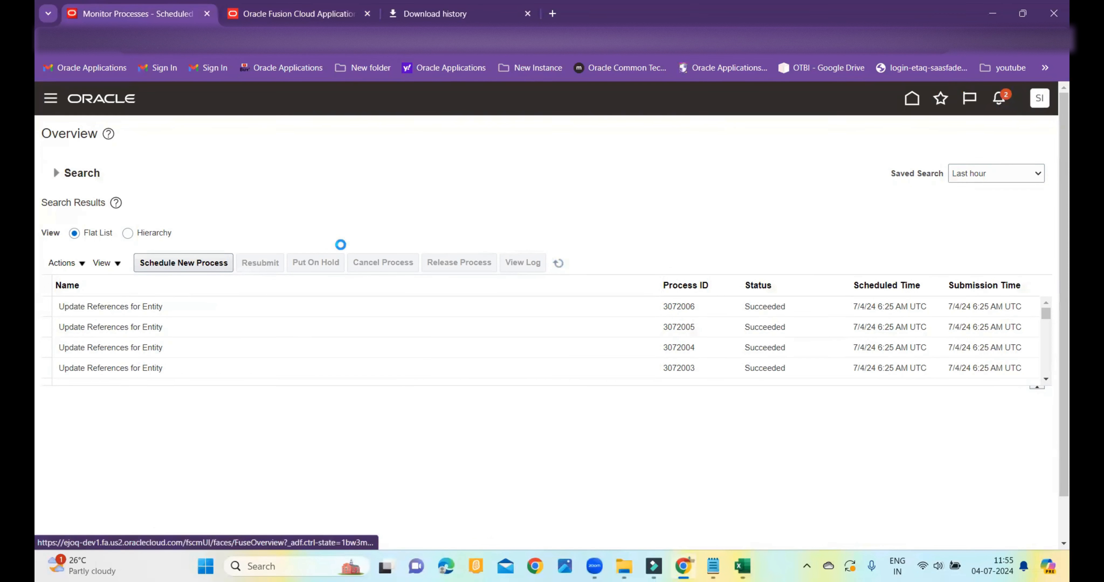
click(138, 236)
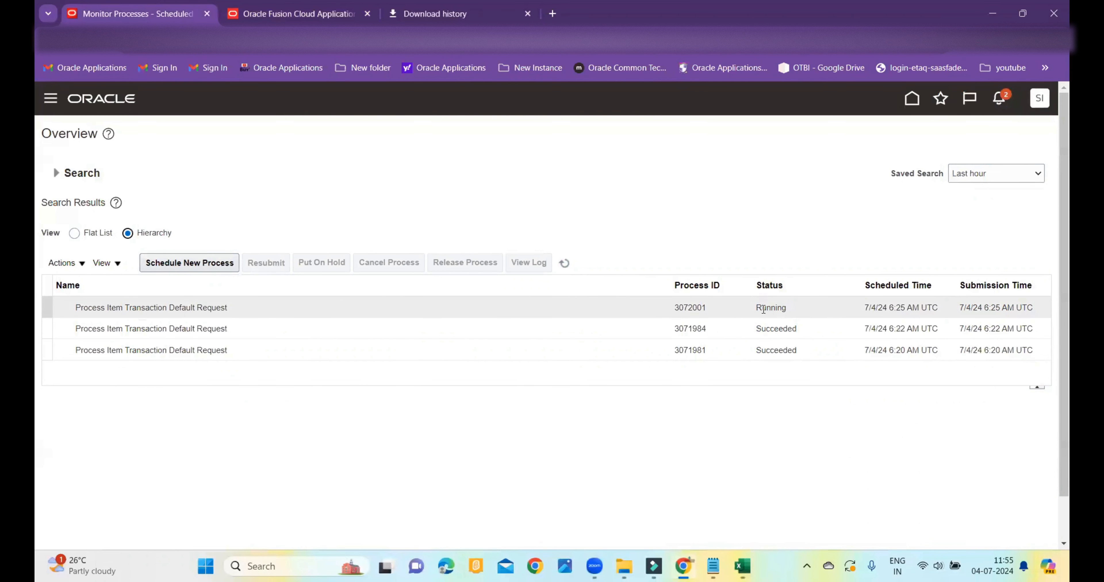
click(567, 263)
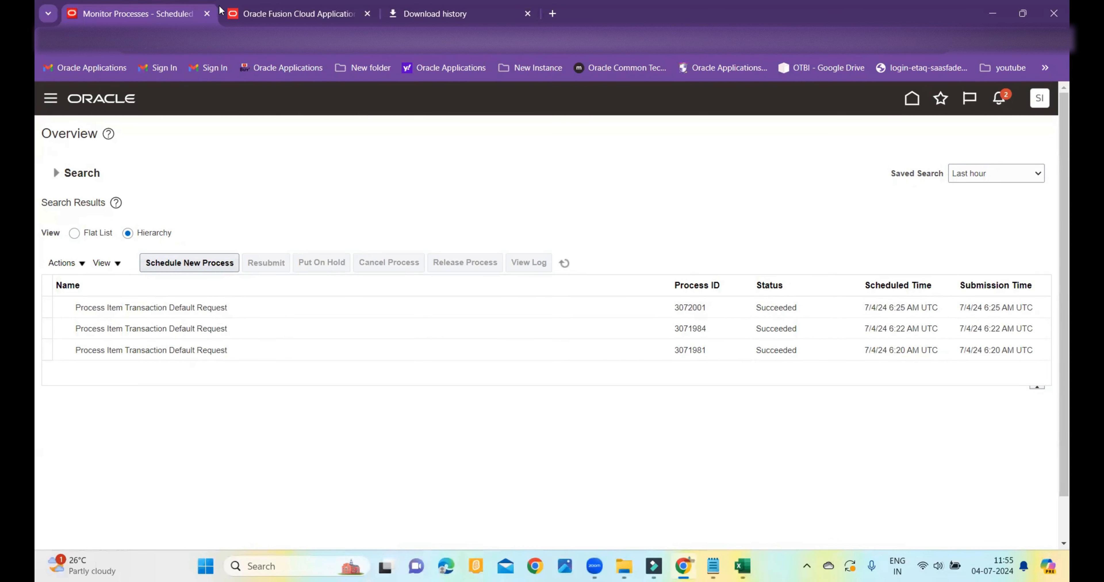
- Reload Action Status to check the Edit Multiple task, then review the subinventories in the transaction defaults list of XX_US_INV1
click(244, 15)
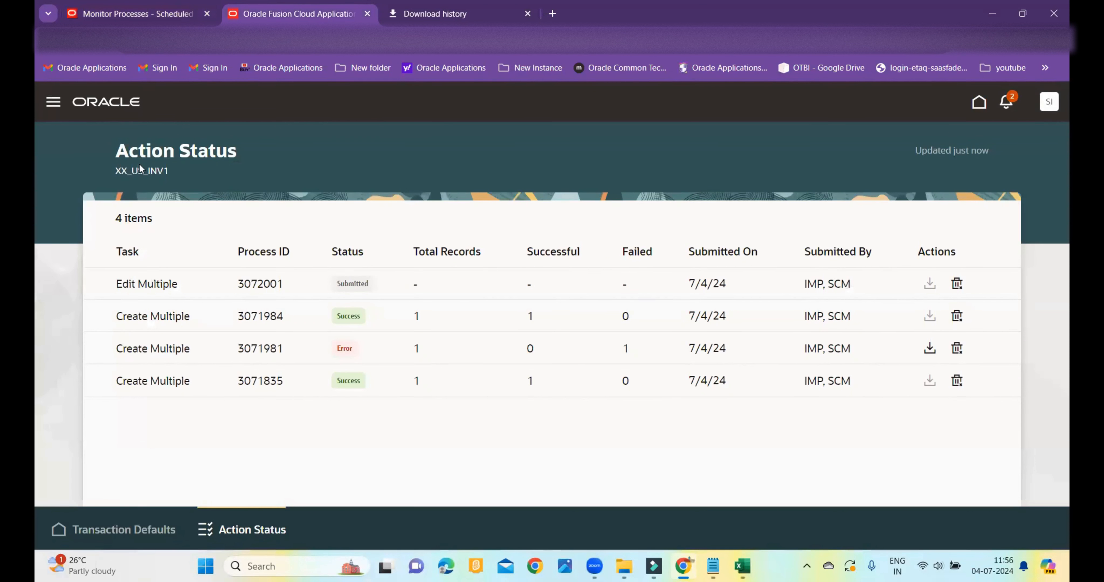
click(183, 525)
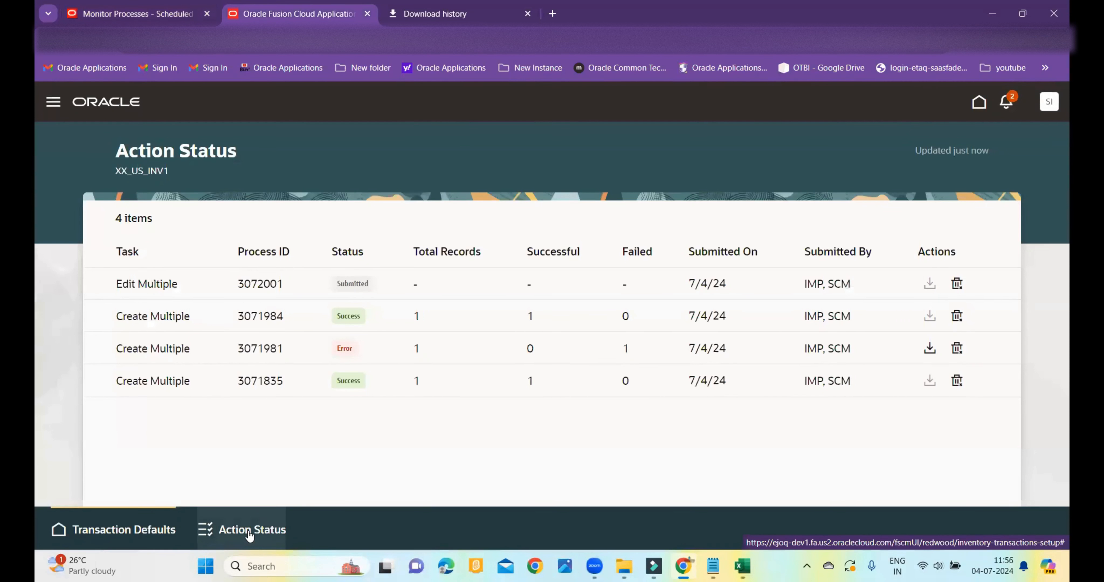
click(254, 534)
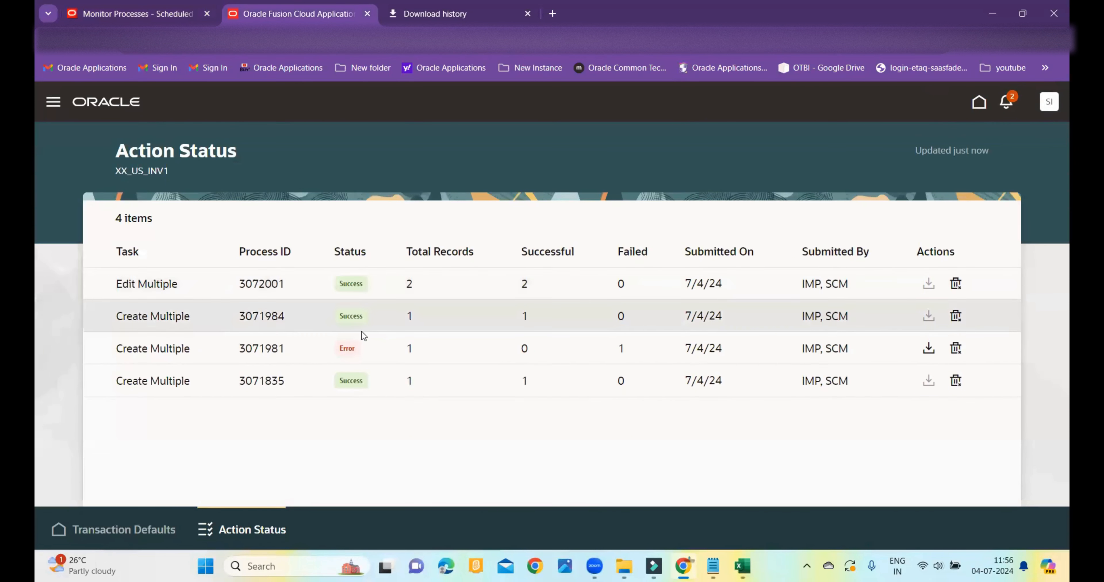
click(129, 531)
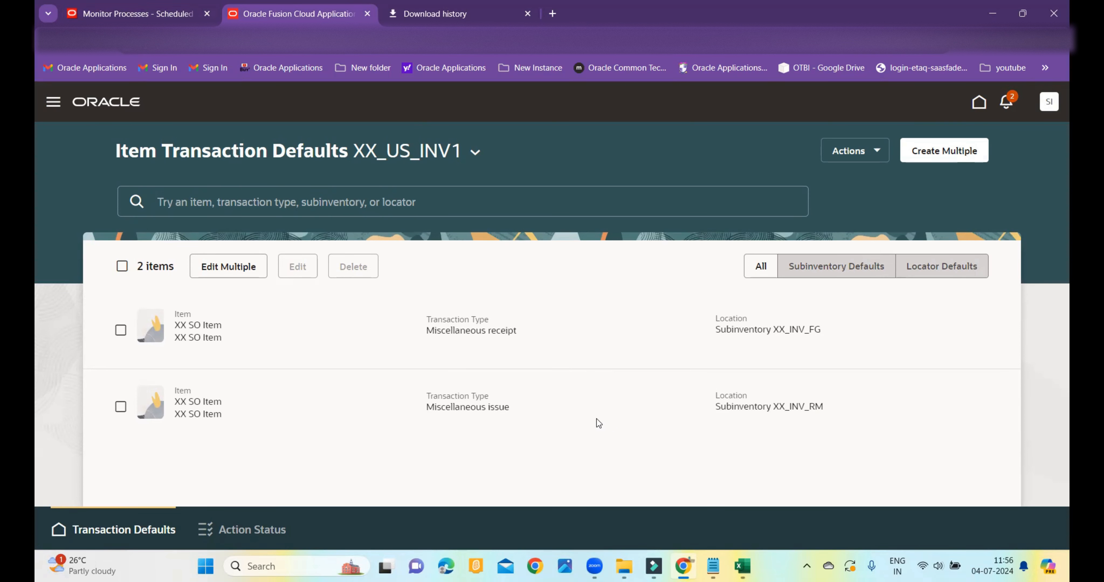
- Switch to the Notepad notes and highlight the profile option name and the Process Item Transaction Default Request process name
click(712, 566)
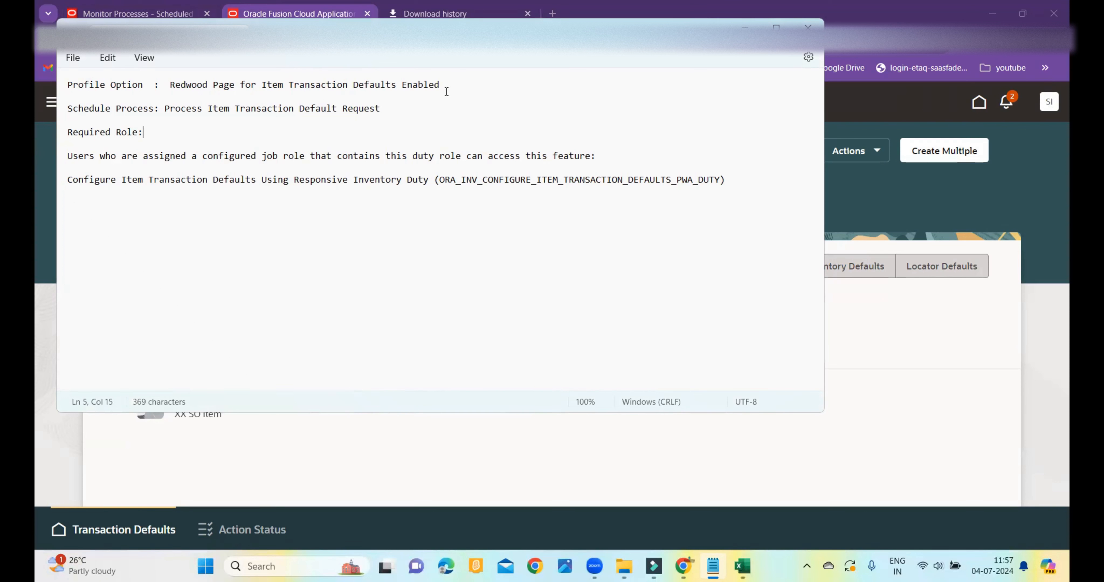
drag(446, 92, 171, 86)
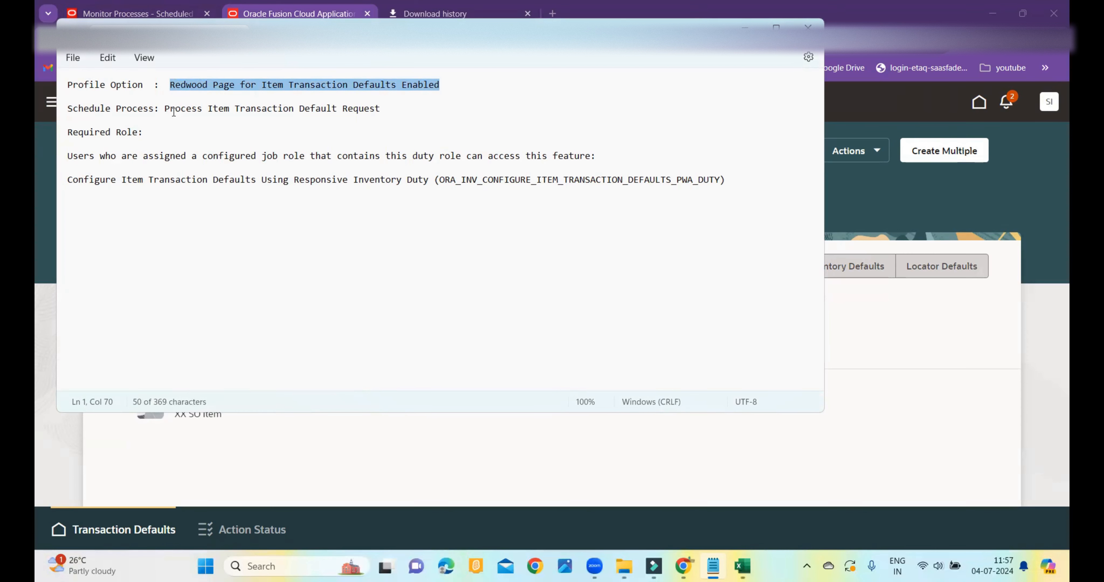
drag(167, 110, 380, 120)
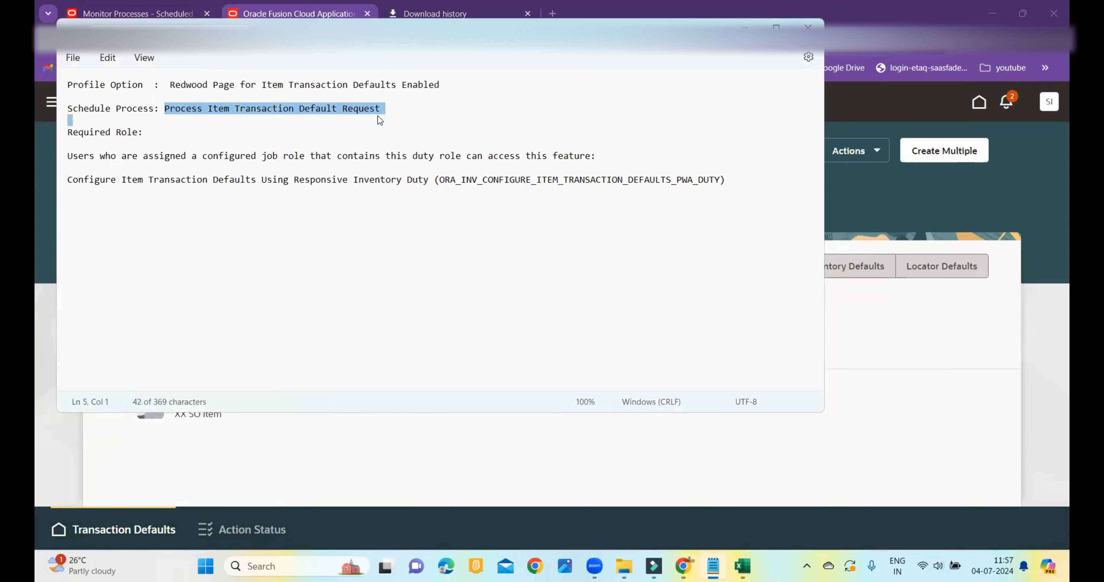